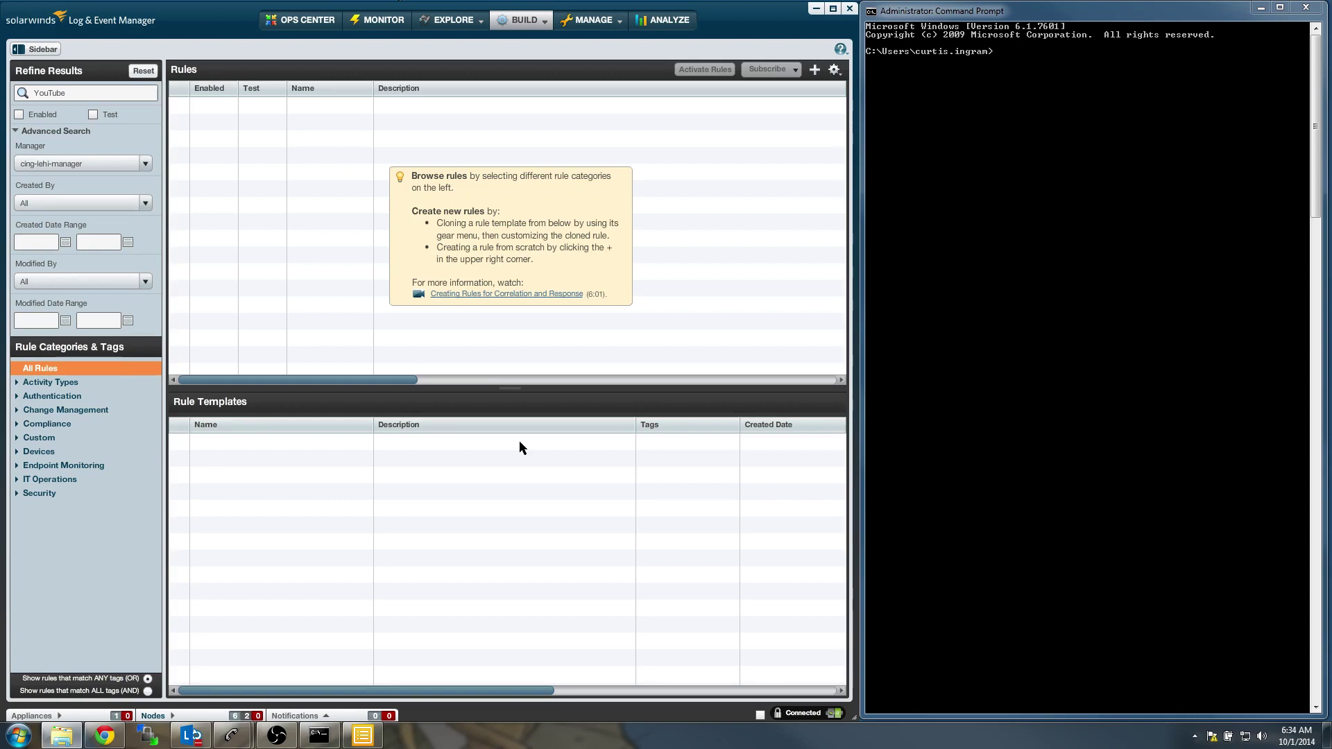
# List the audit policy settings for all categories in the Command Prompt with "auditpol /get /category:*"
pyautogui.click(1025, 126)
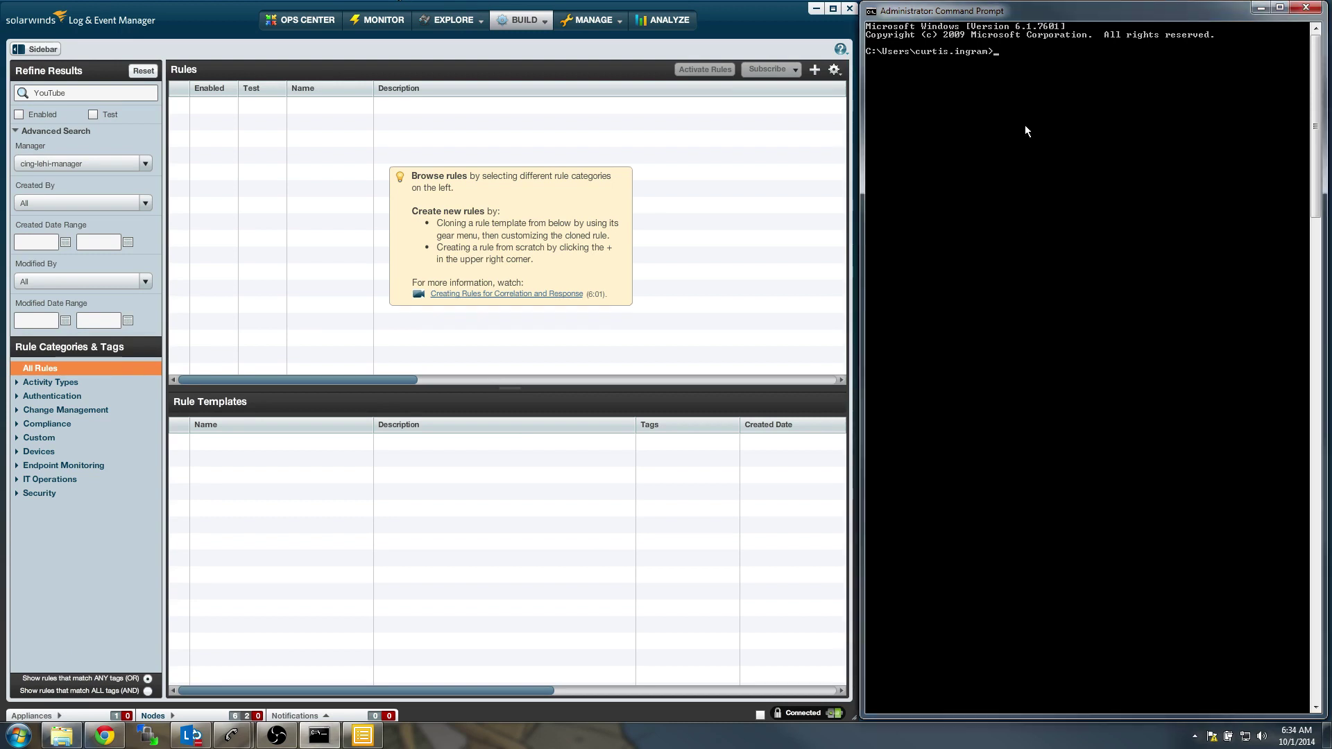
pyautogui.write('auditpol /get /category:*')
pyautogui.press('Return')
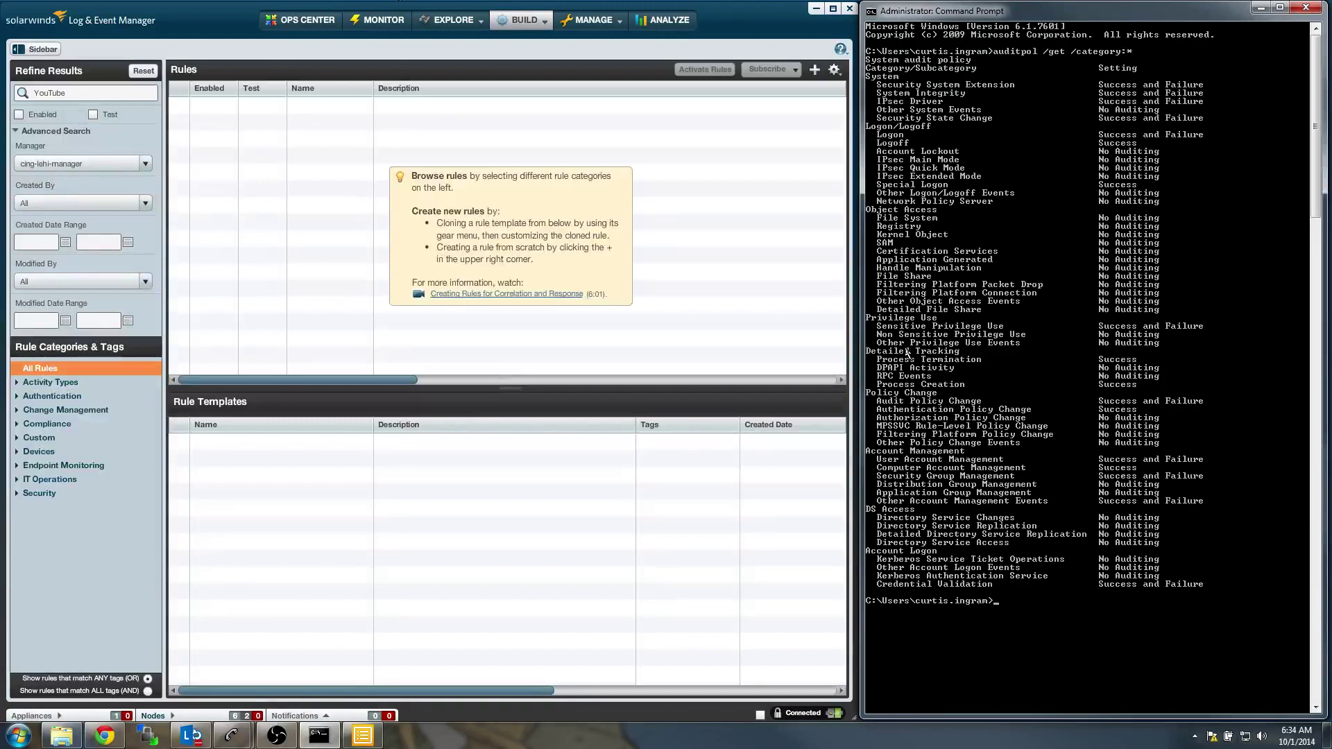
# Mark the Process Termination and Process Creation lines under Detailed Tracking to check their audit settings
pyautogui.rightClick(901, 366)
pyautogui.click(934, 372)
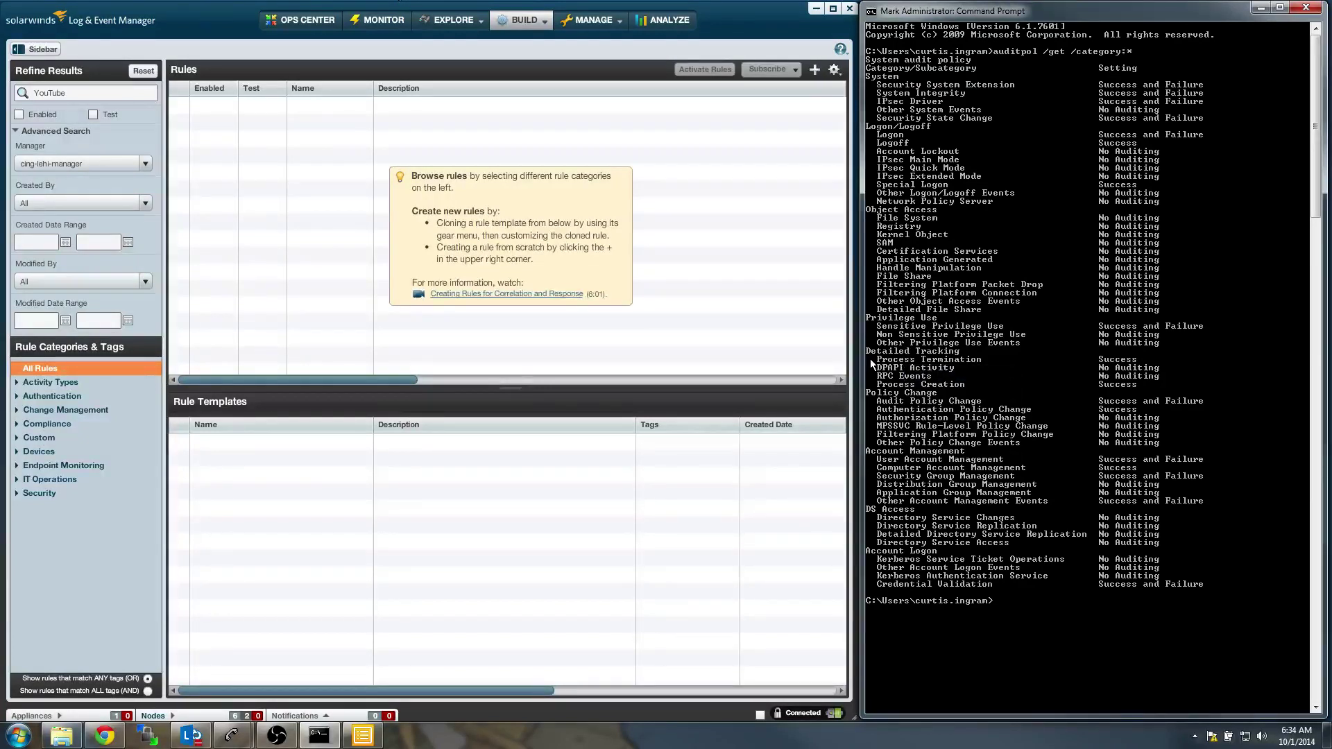
pyautogui.moveTo(872, 363); pyautogui.dragTo(1187, 365)
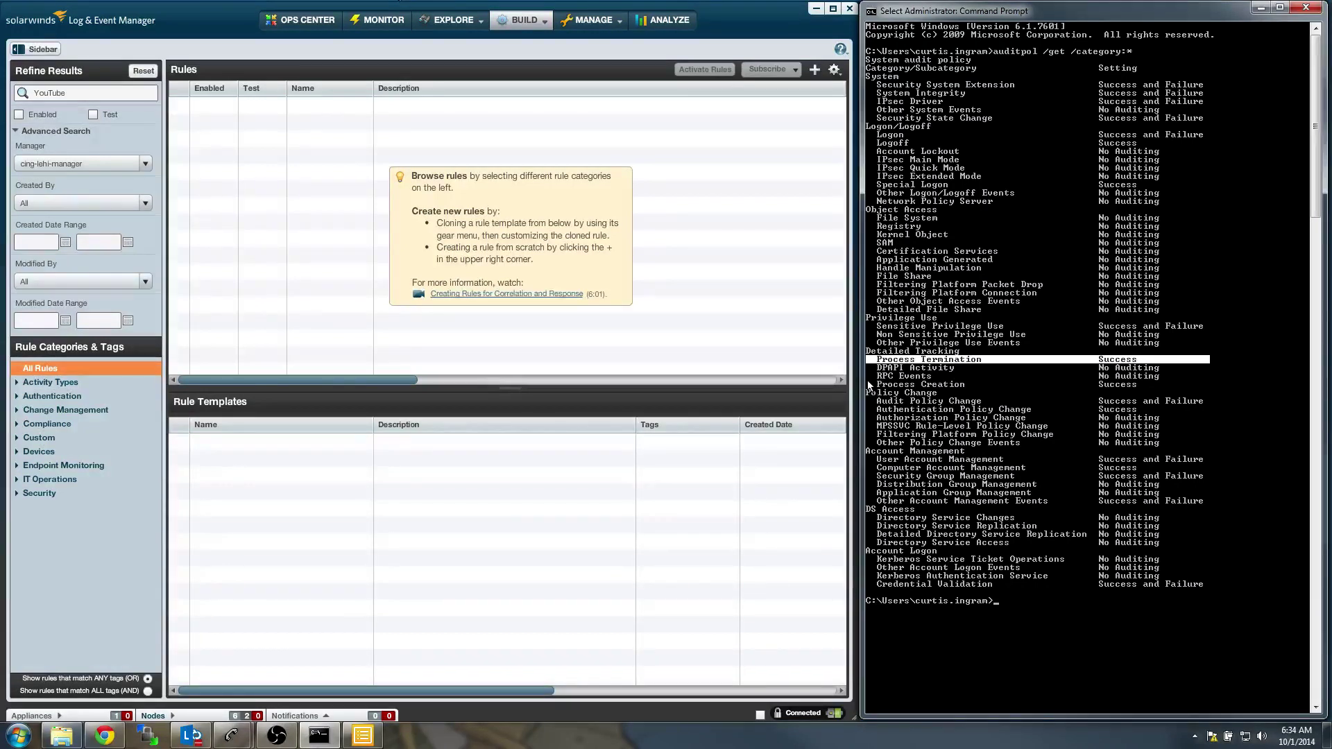
pyautogui.moveTo(872, 386); pyautogui.dragTo(1193, 390)
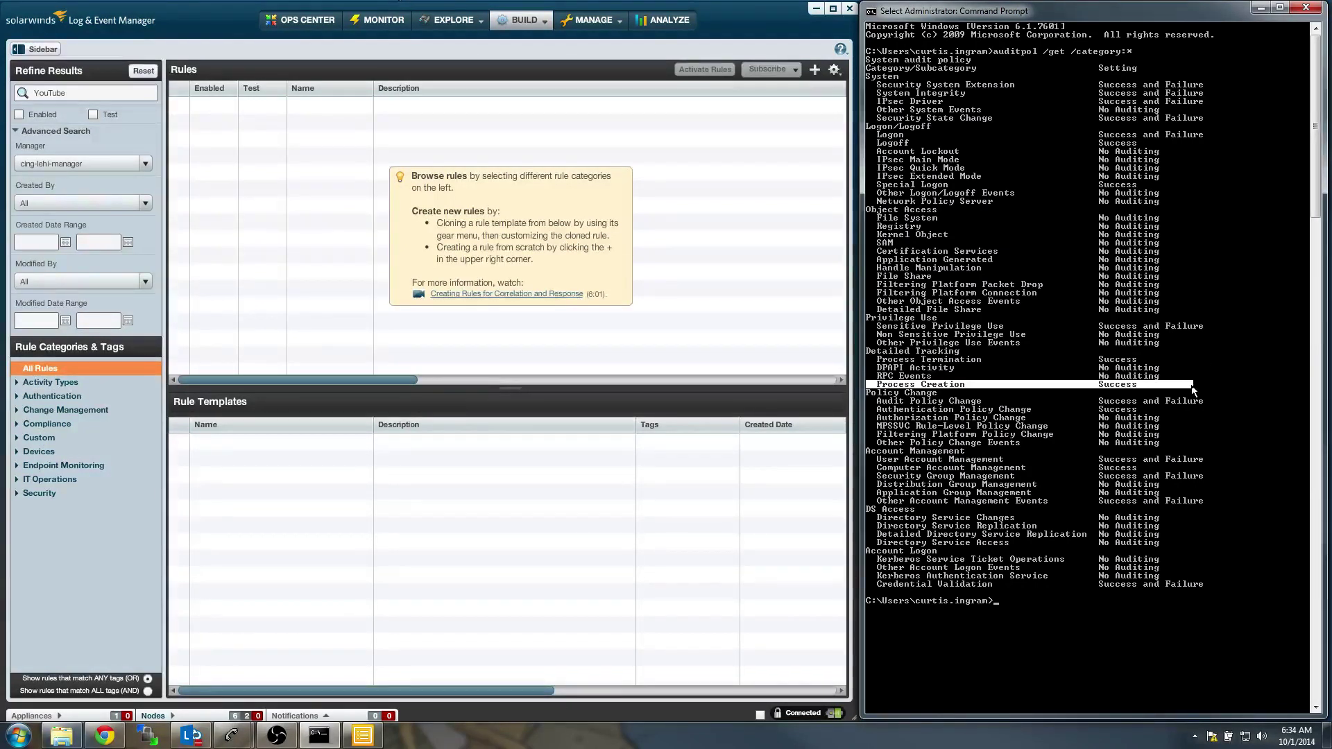
pyautogui.click(1108, 360)
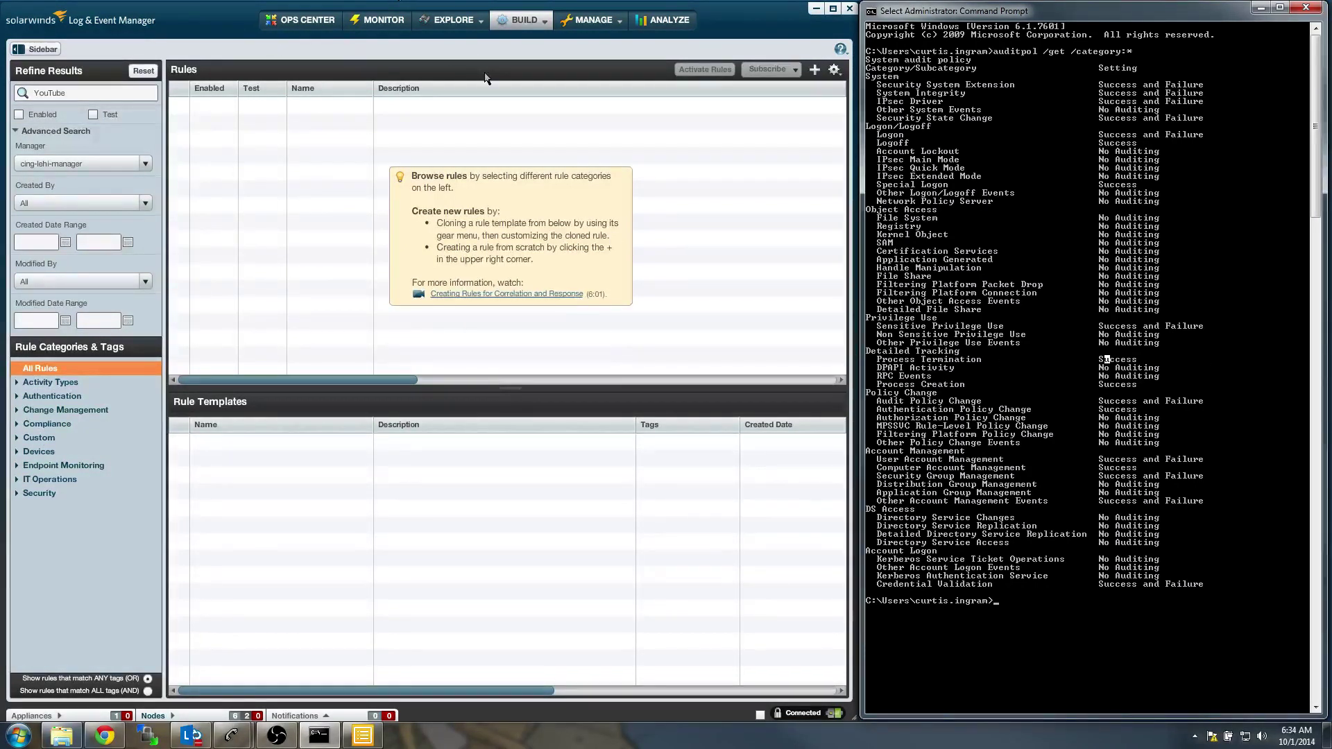
# Switch to Log & Event Manager, monitor events with the My Laptop filter, and launch Calculator to generate a process event
pyautogui.click(368, 24)
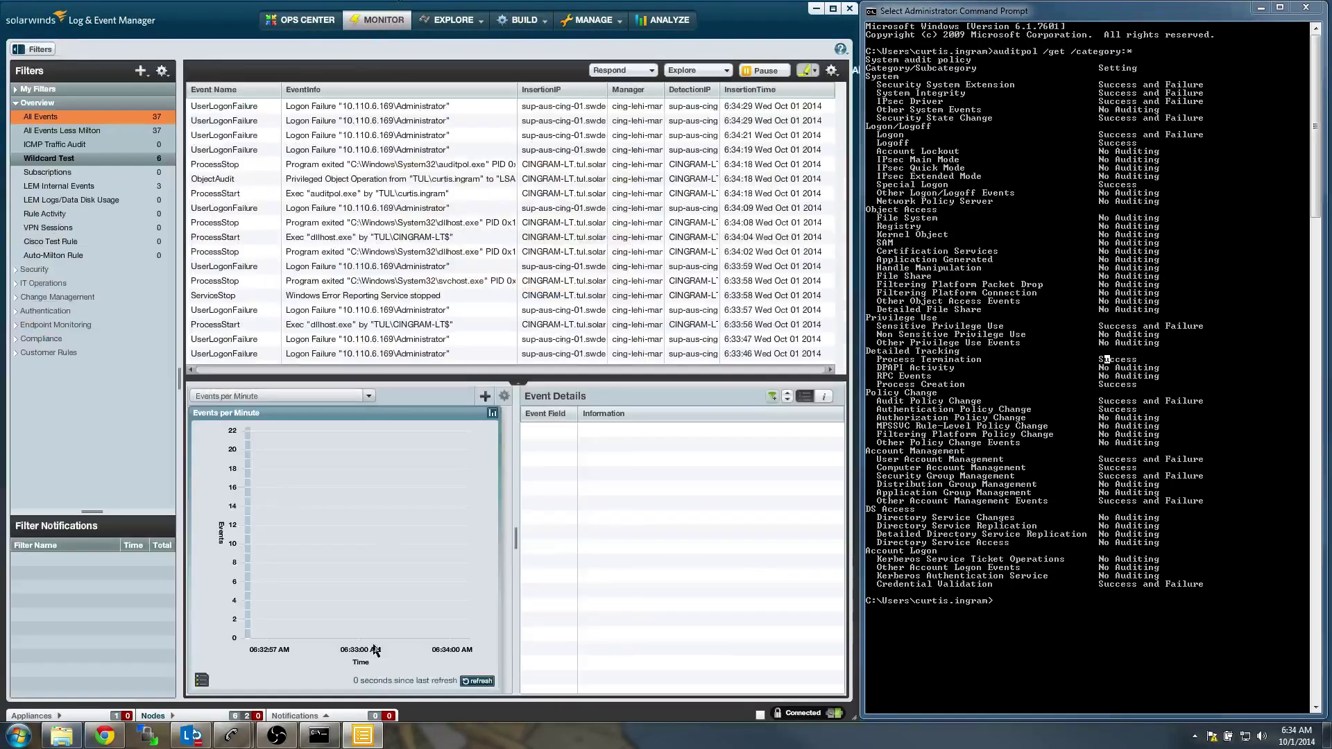
pyautogui.click(17, 737)
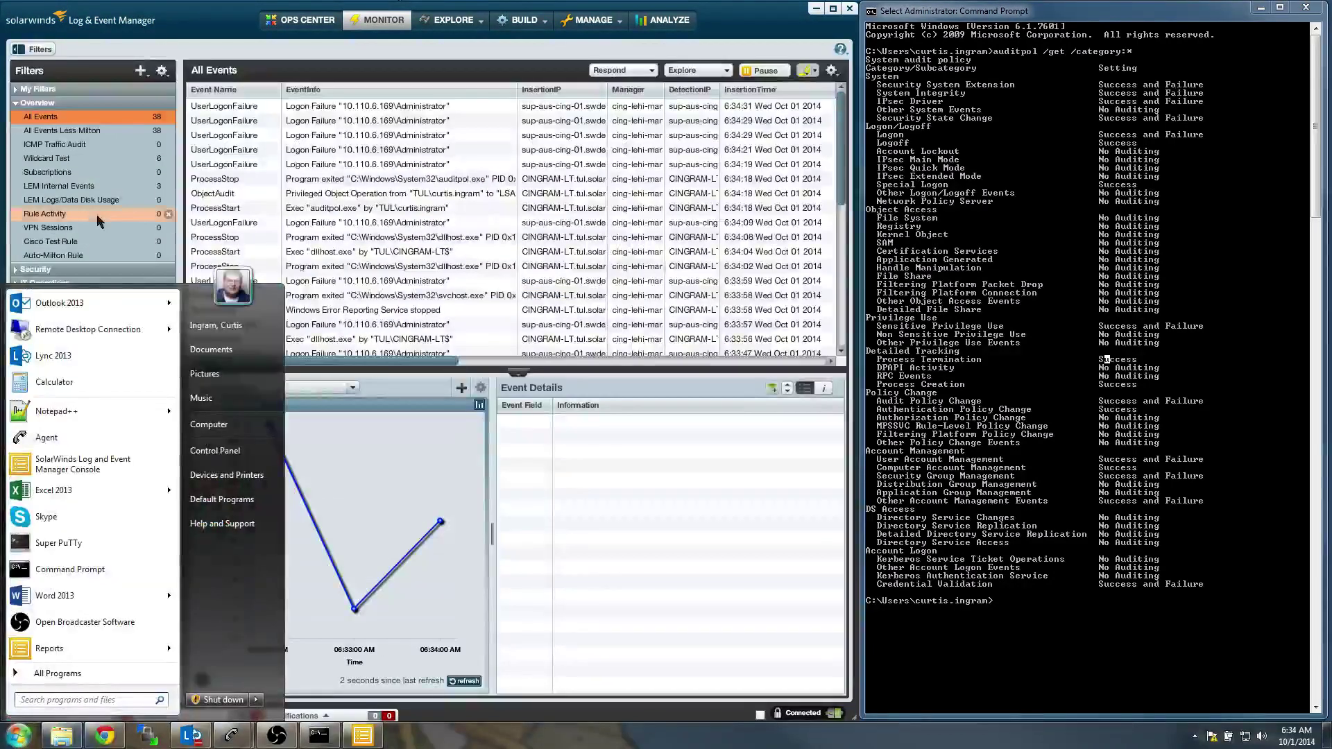
pyautogui.click(17, 92)
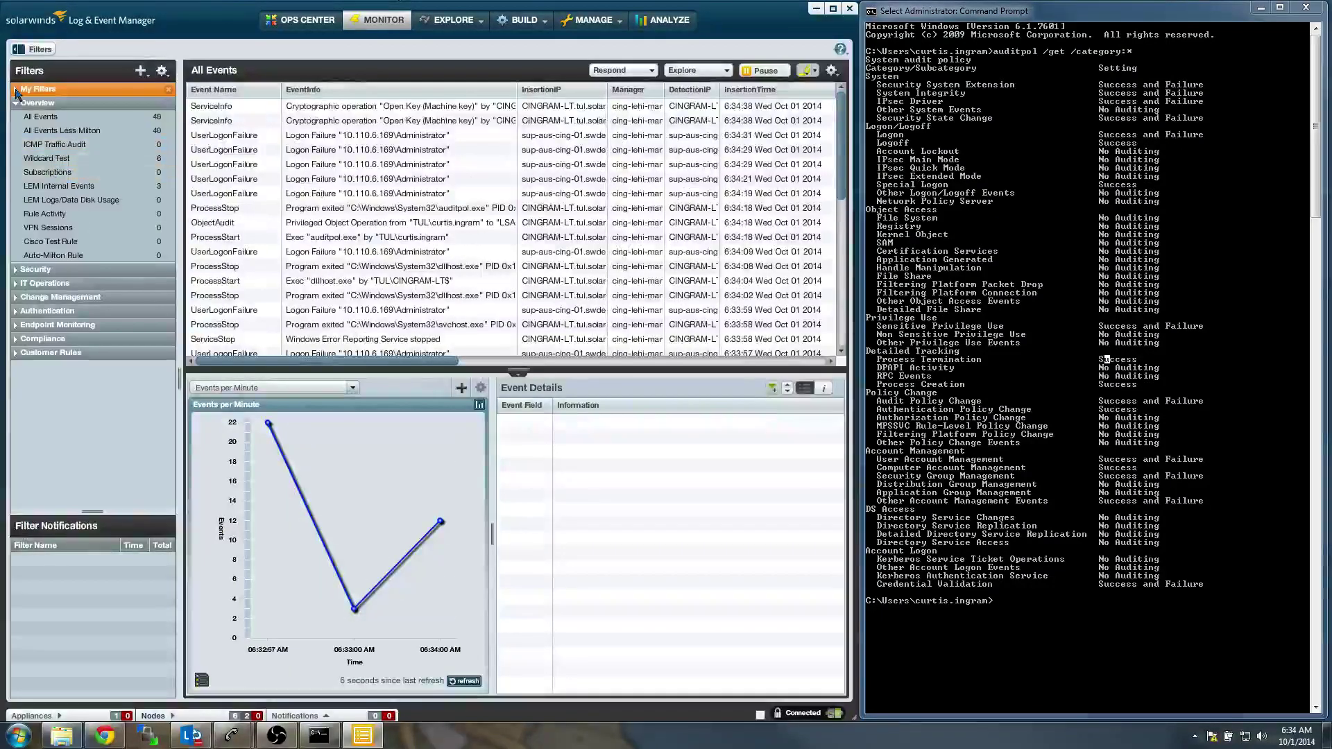
pyautogui.click(15, 90)
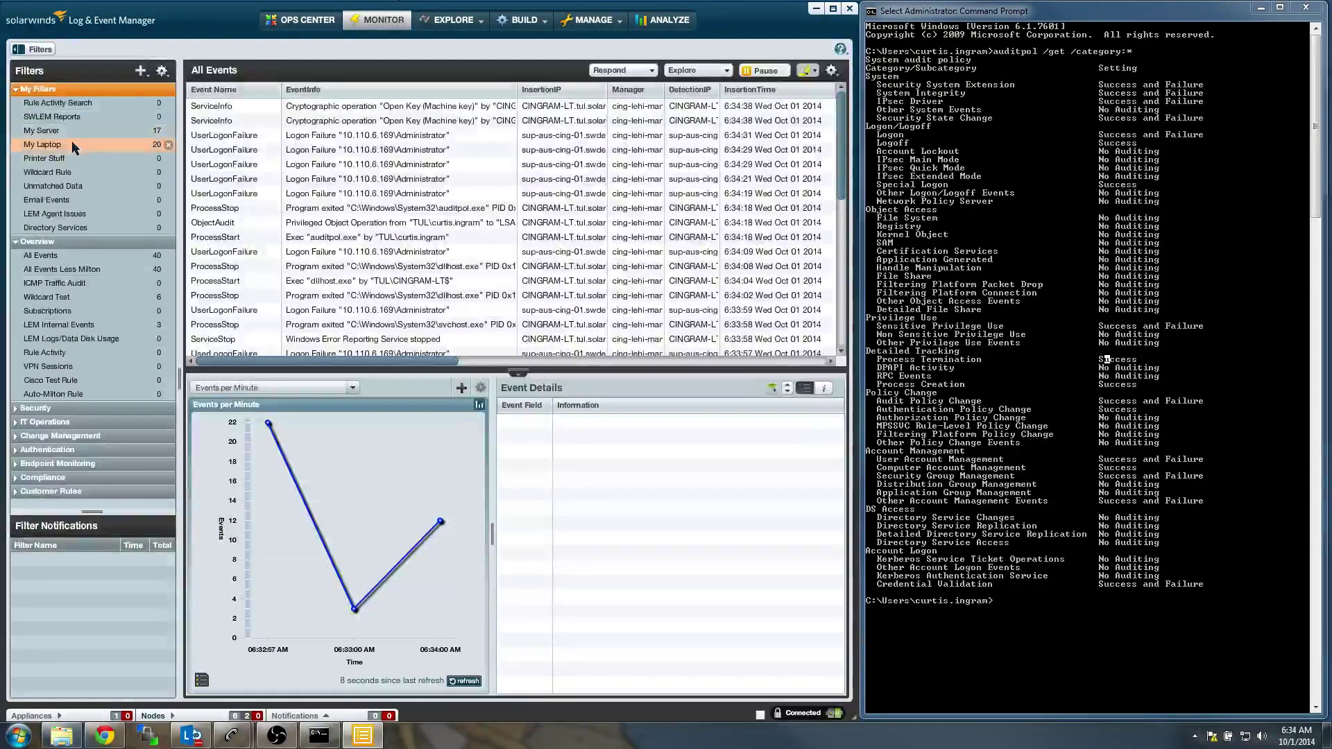
pyautogui.click(75, 146)
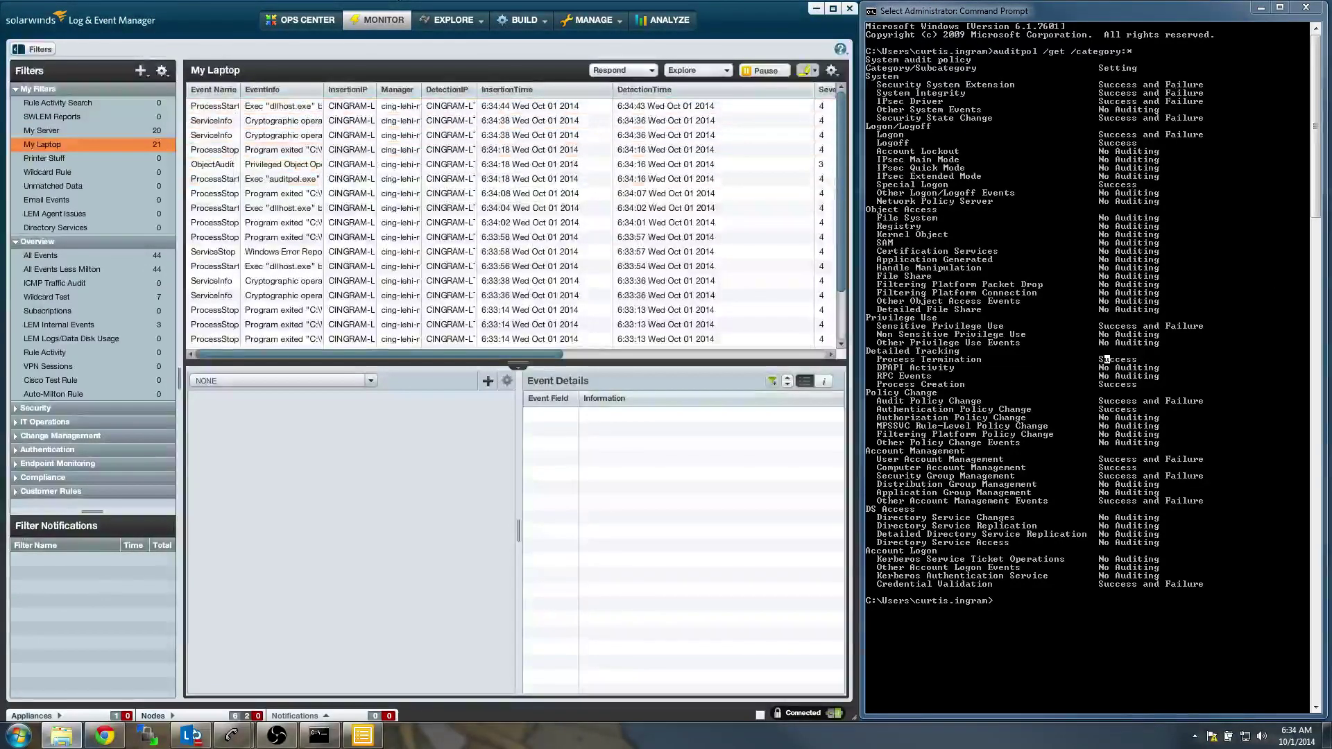
pyautogui.click(18, 735)
pyautogui.click(73, 382)
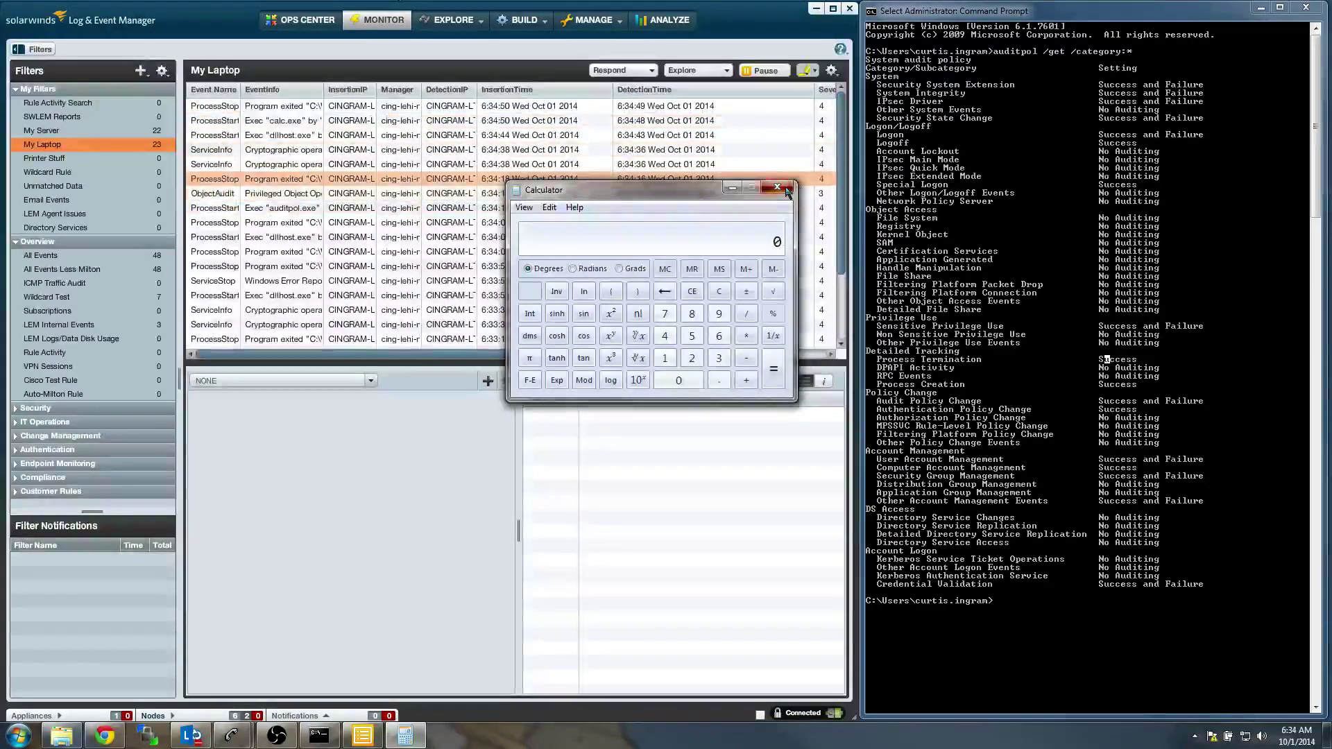
# Create a new rule and look up the ProcessStart event by filtering the event list for "Process"
pyautogui.click(520, 19)
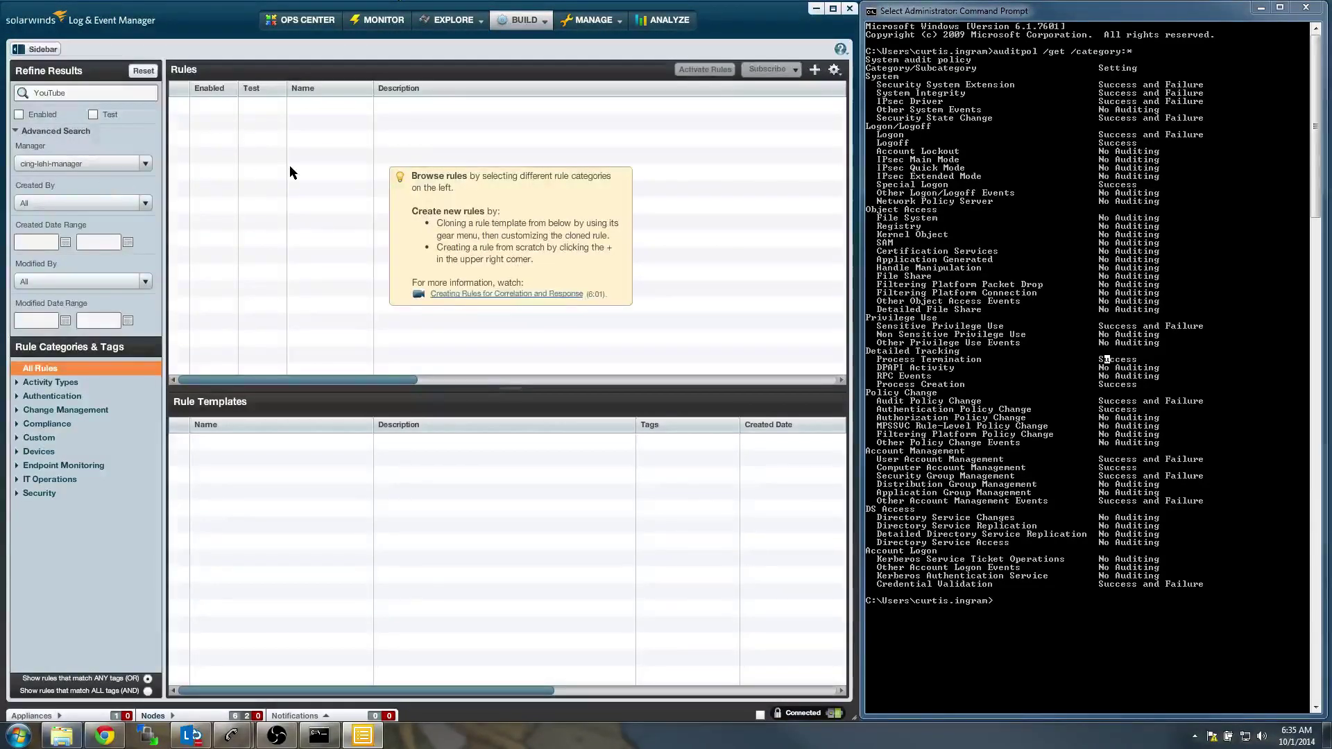
pyautogui.click(815, 70)
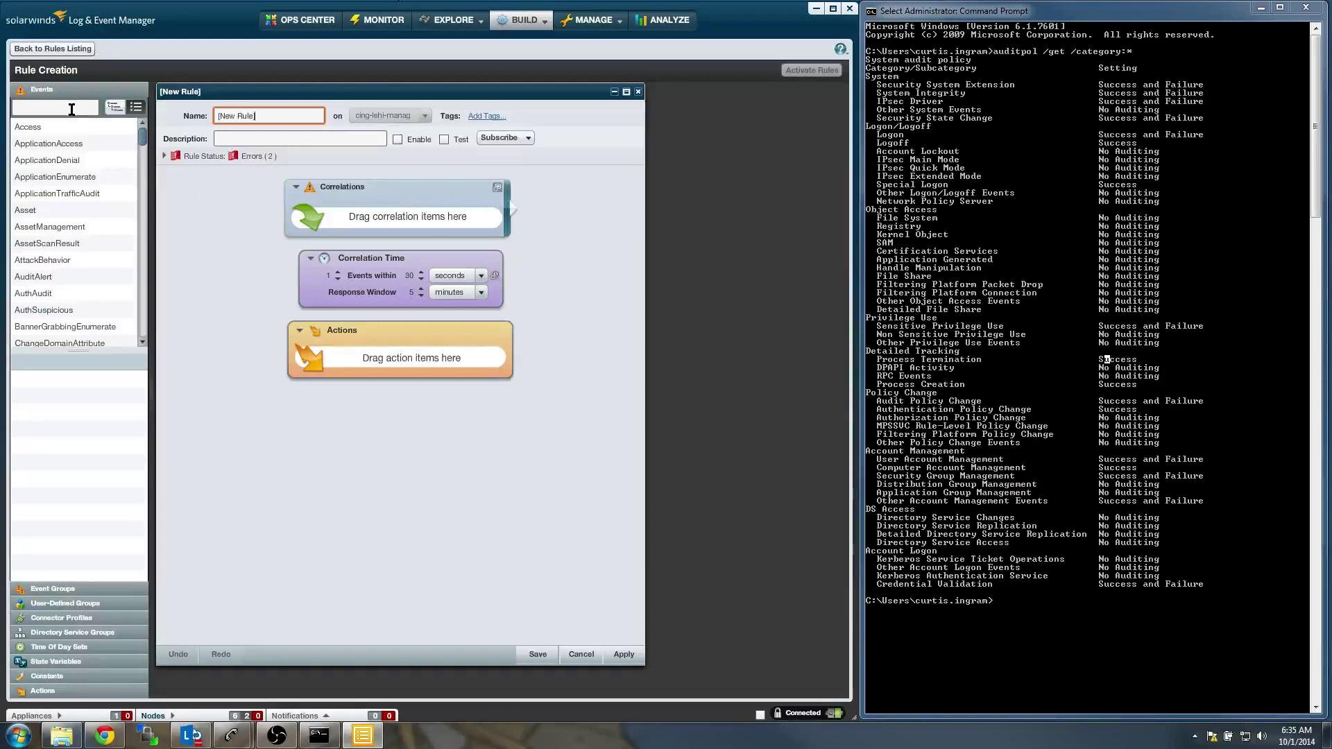
pyautogui.click(72, 109)
pyautogui.write('Process')
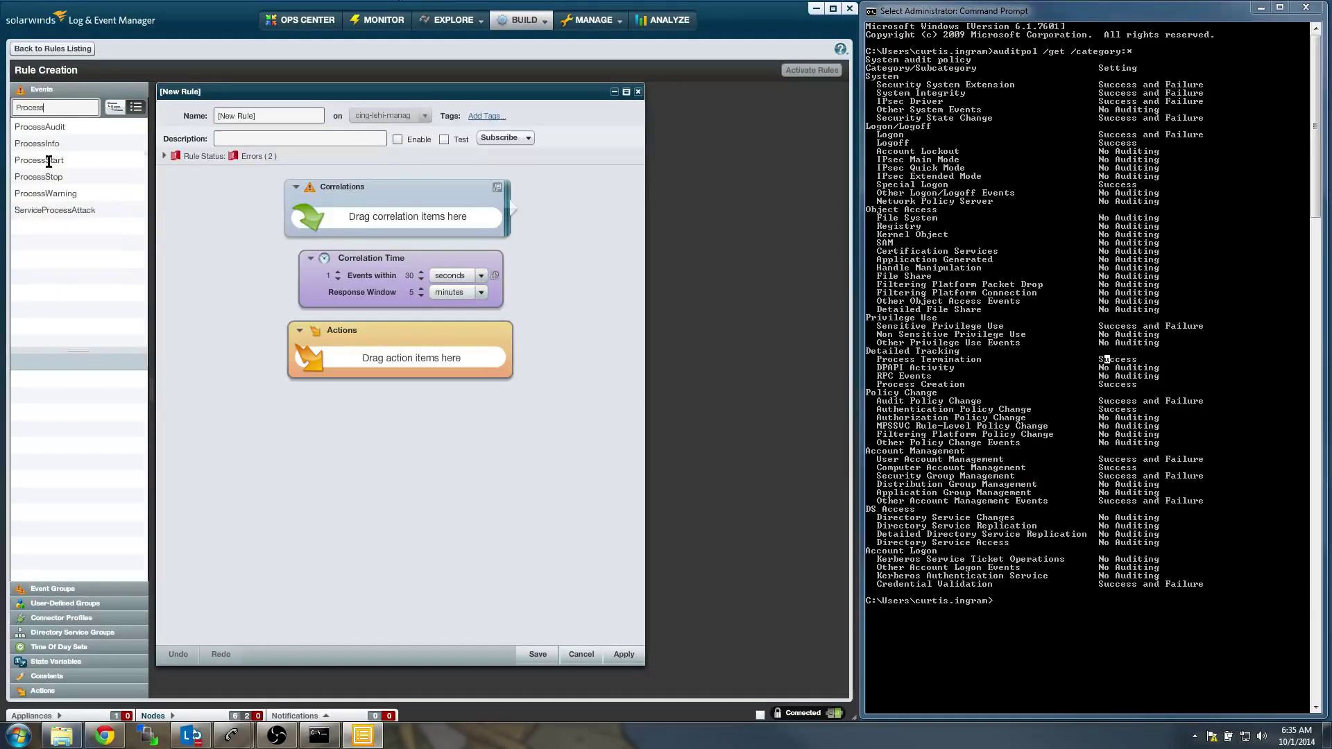
pyautogui.click(49, 162)
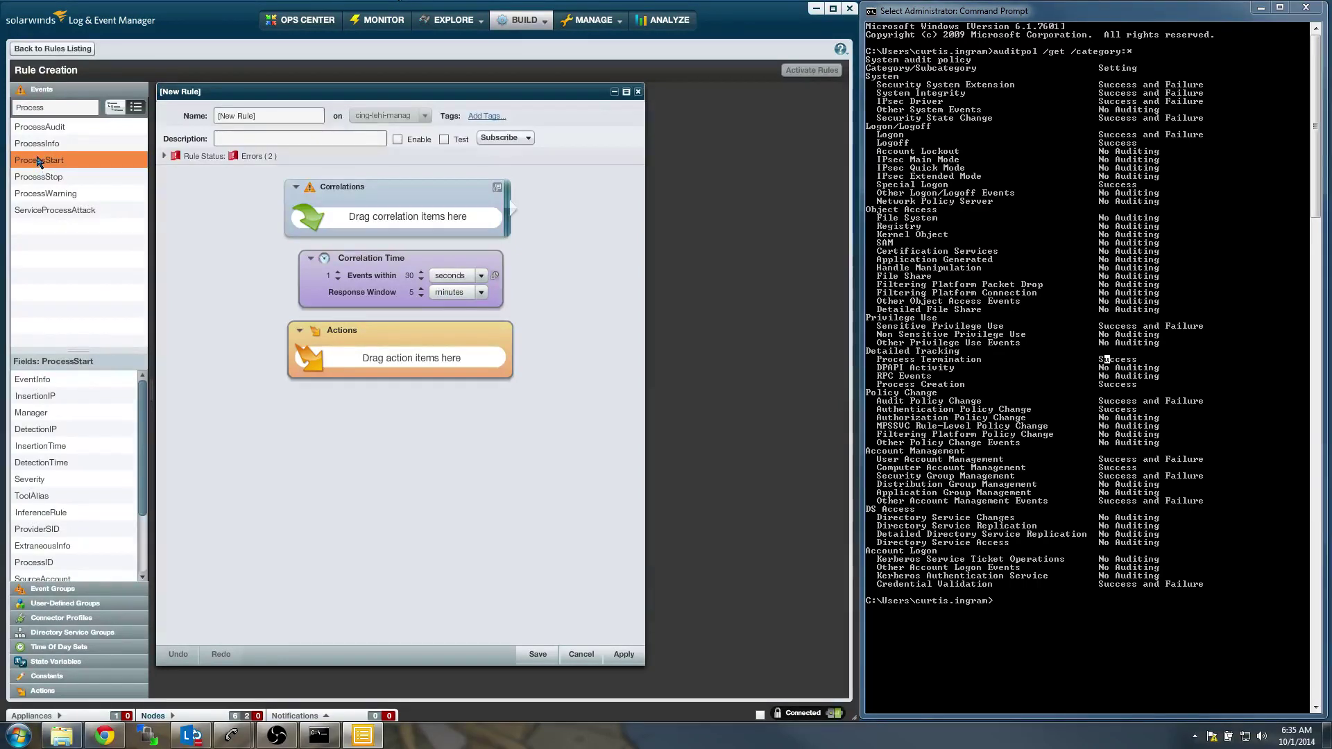
# Examine the details of the calc.exe ProcessStart event in the My Laptop monitor to identify its ImageFile field
pyautogui.click(378, 19)
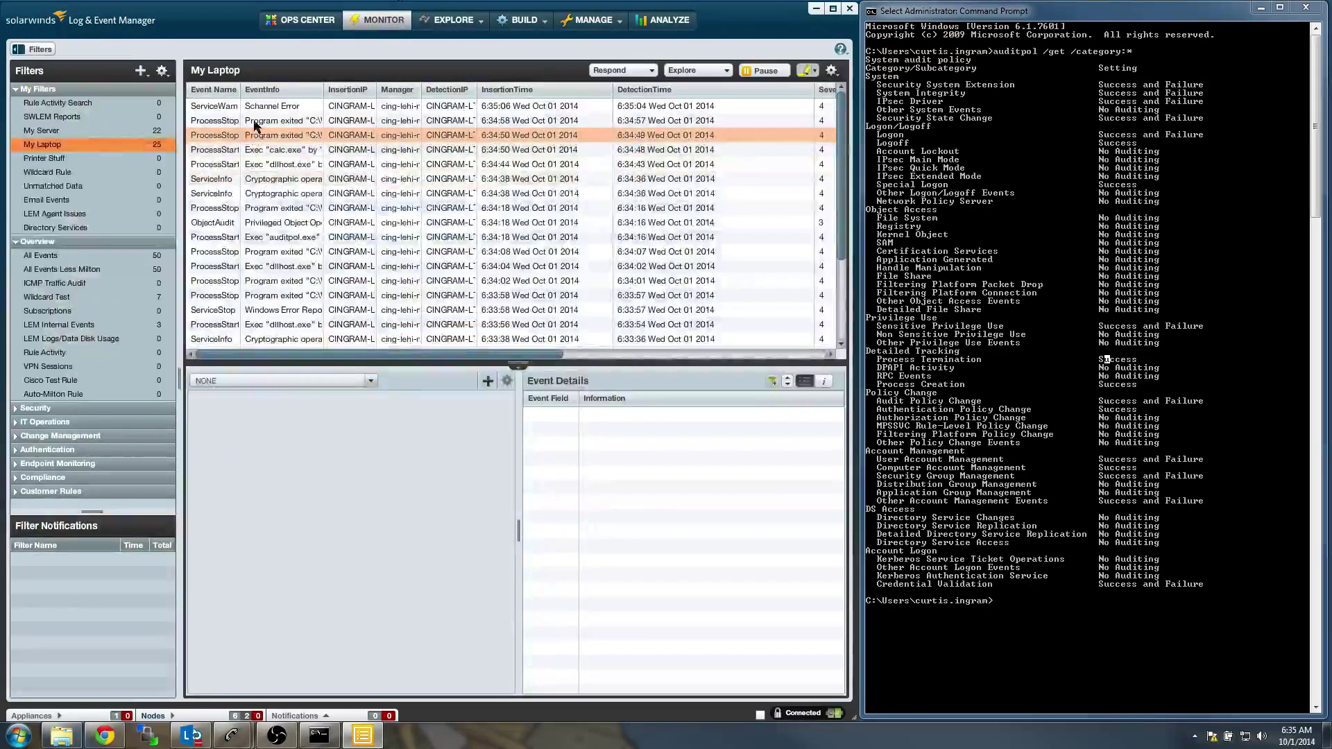
pyautogui.click(264, 151)
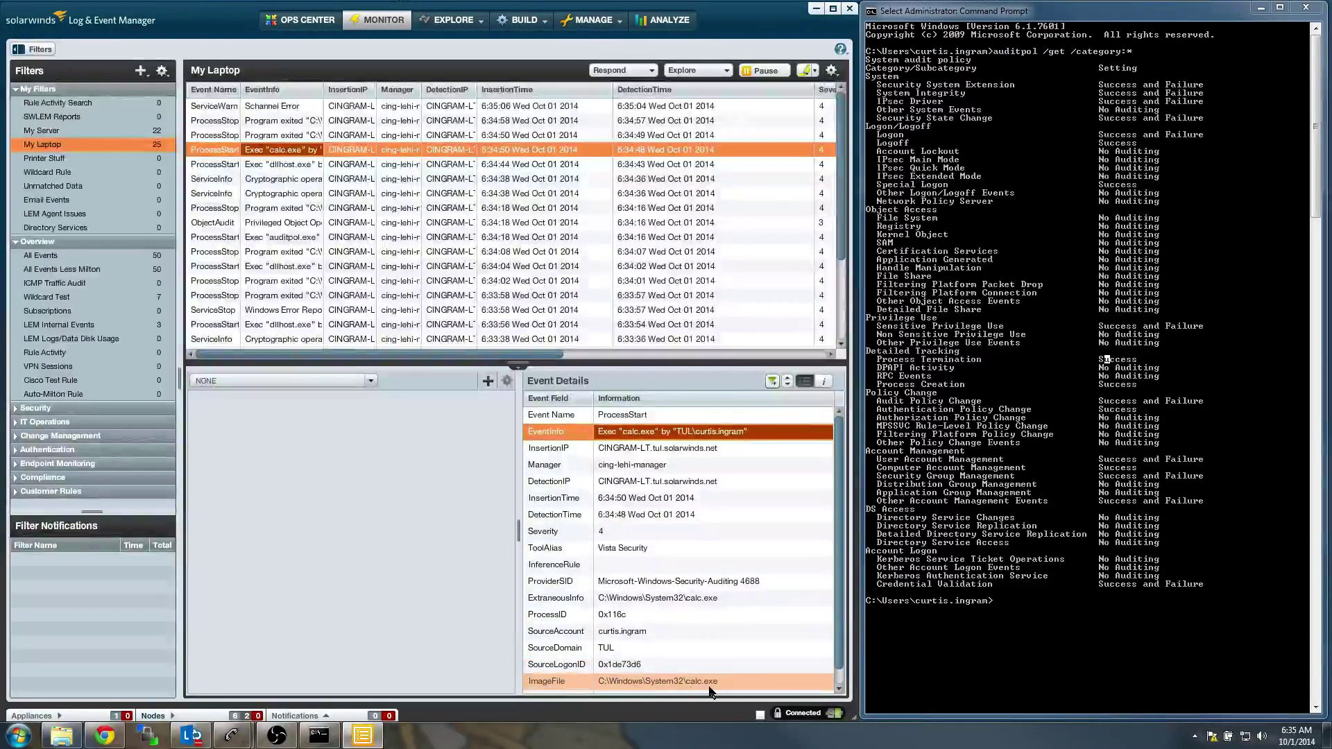
pyautogui.click(458, 23)
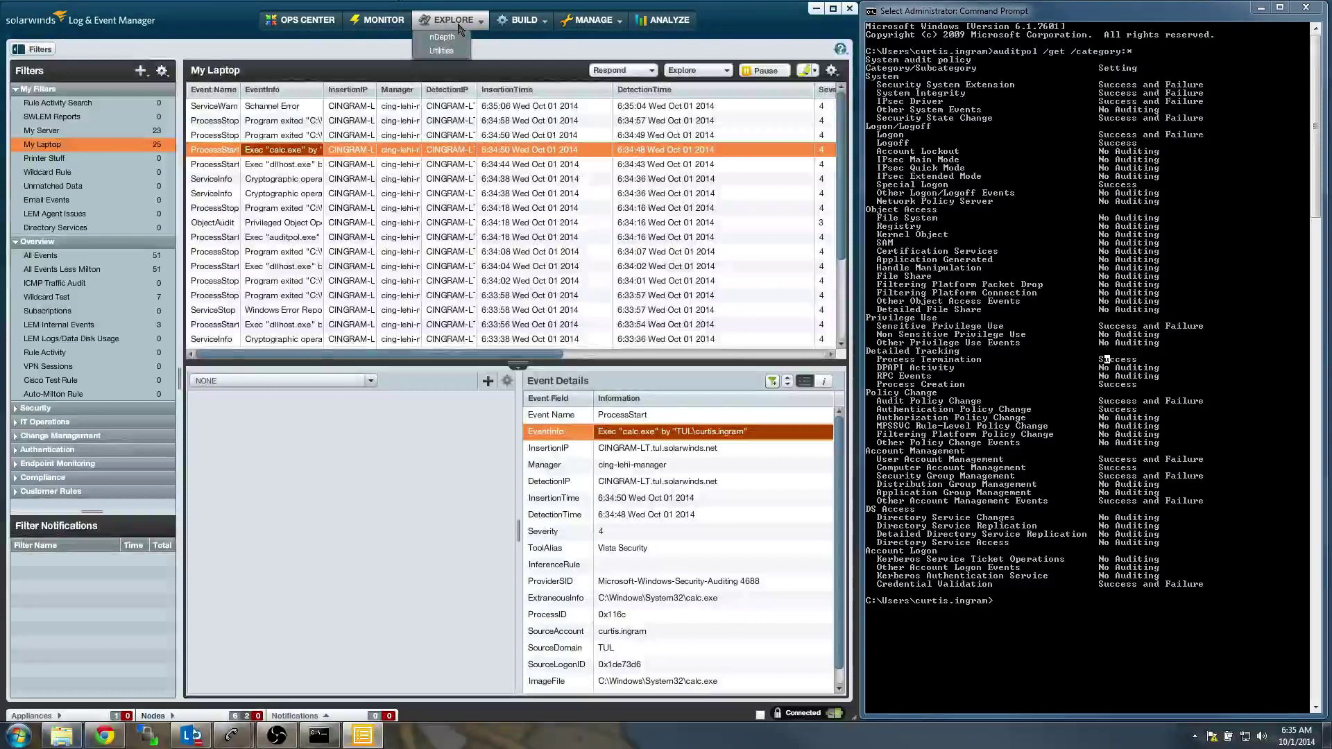
# Return to the new rule and add a correlation requiring ProcessStart.ImageFile to equal "*calc.exe"
pyautogui.moveTo(514, 25)
pyautogui.click(512, 51)
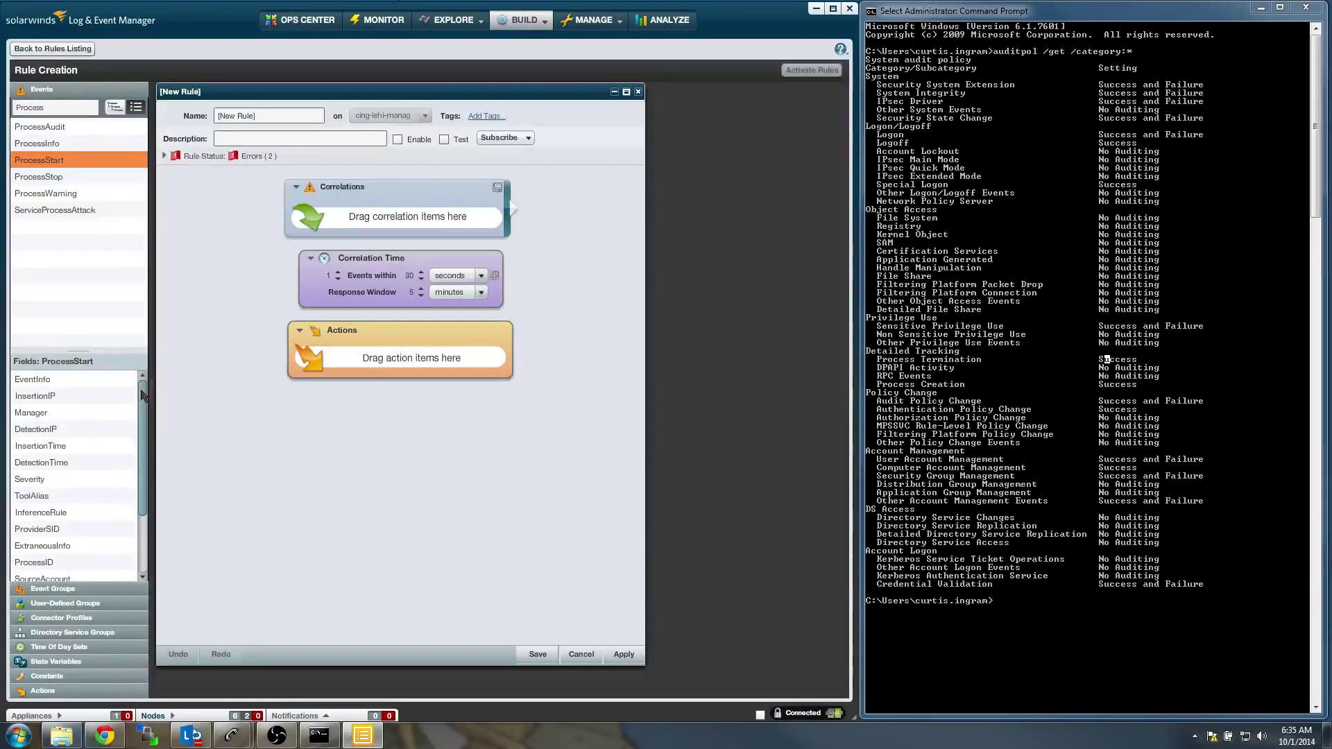
pyautogui.click(84, 412)
pyautogui.scroll(-2, 76, 479)
pyautogui.click(41, 548)
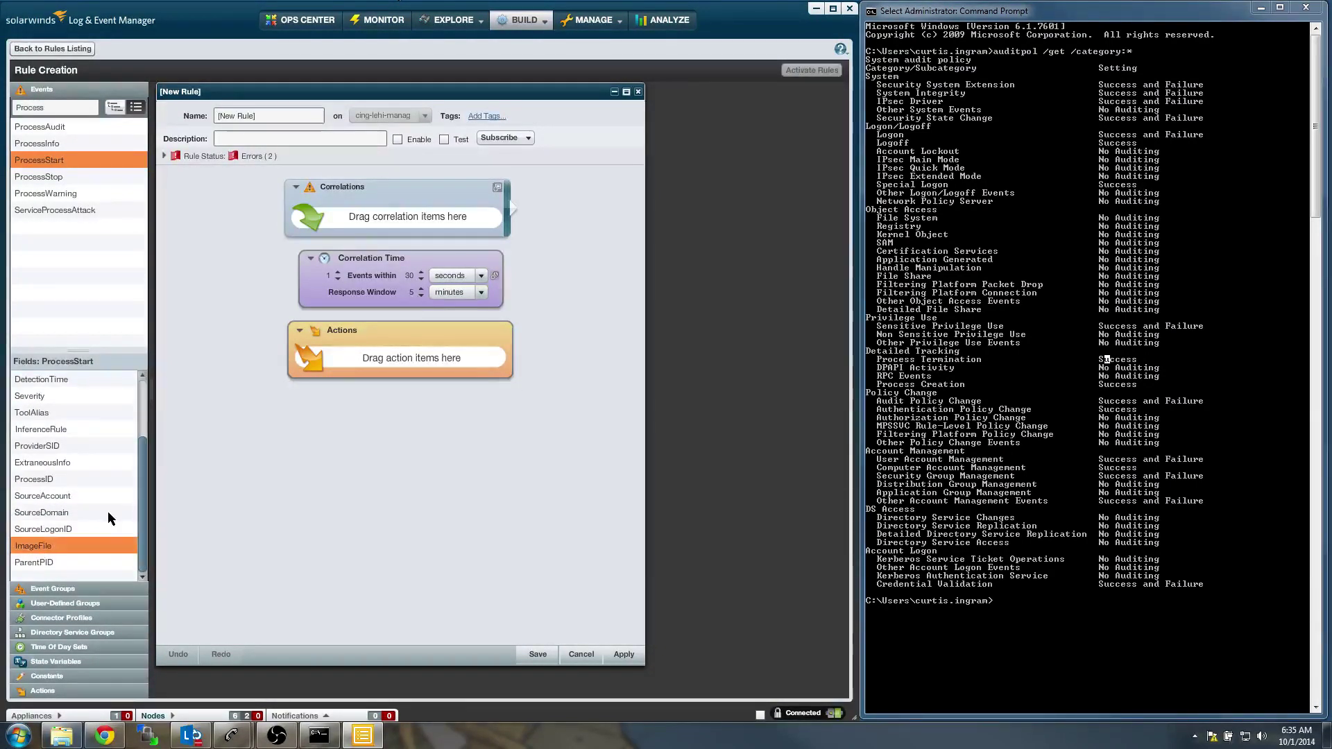
pyautogui.moveTo(70, 545); pyautogui.dragTo(417, 216)
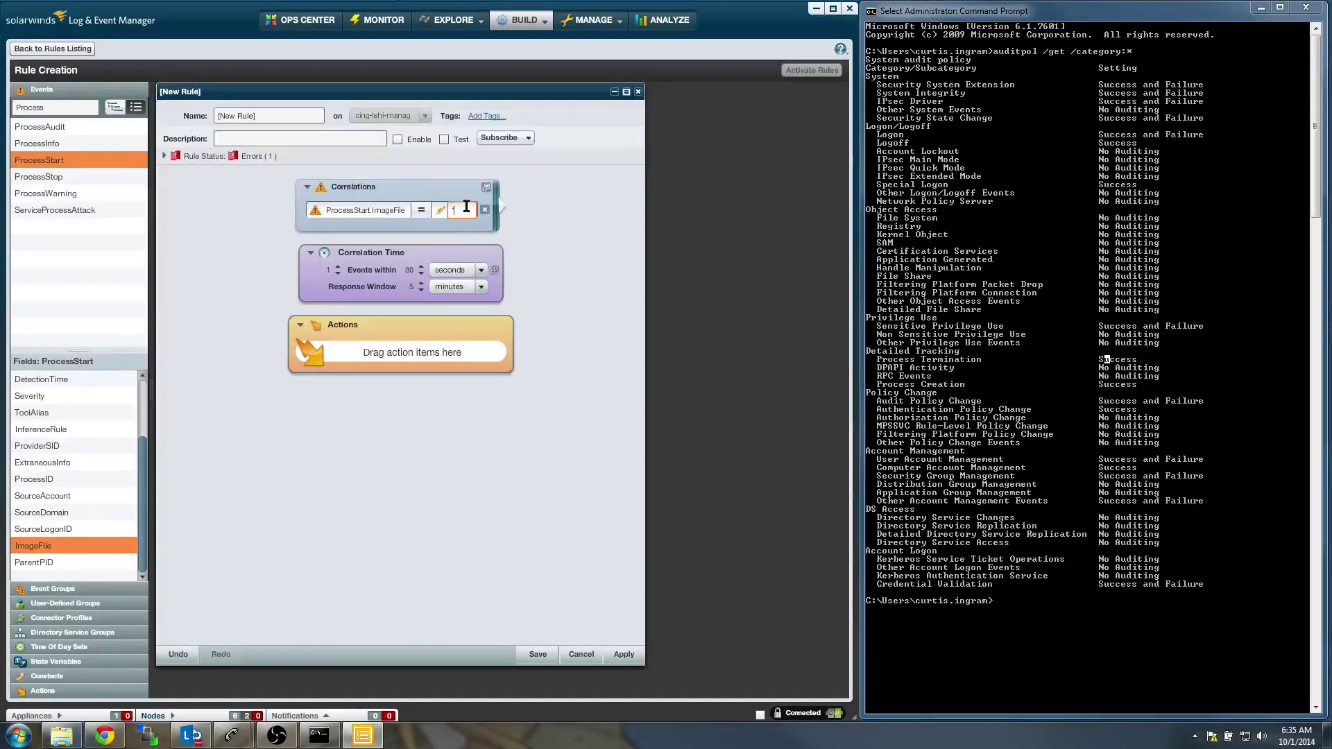
pyautogui.click(466, 206)
pyautogui.write('*calc.exe')
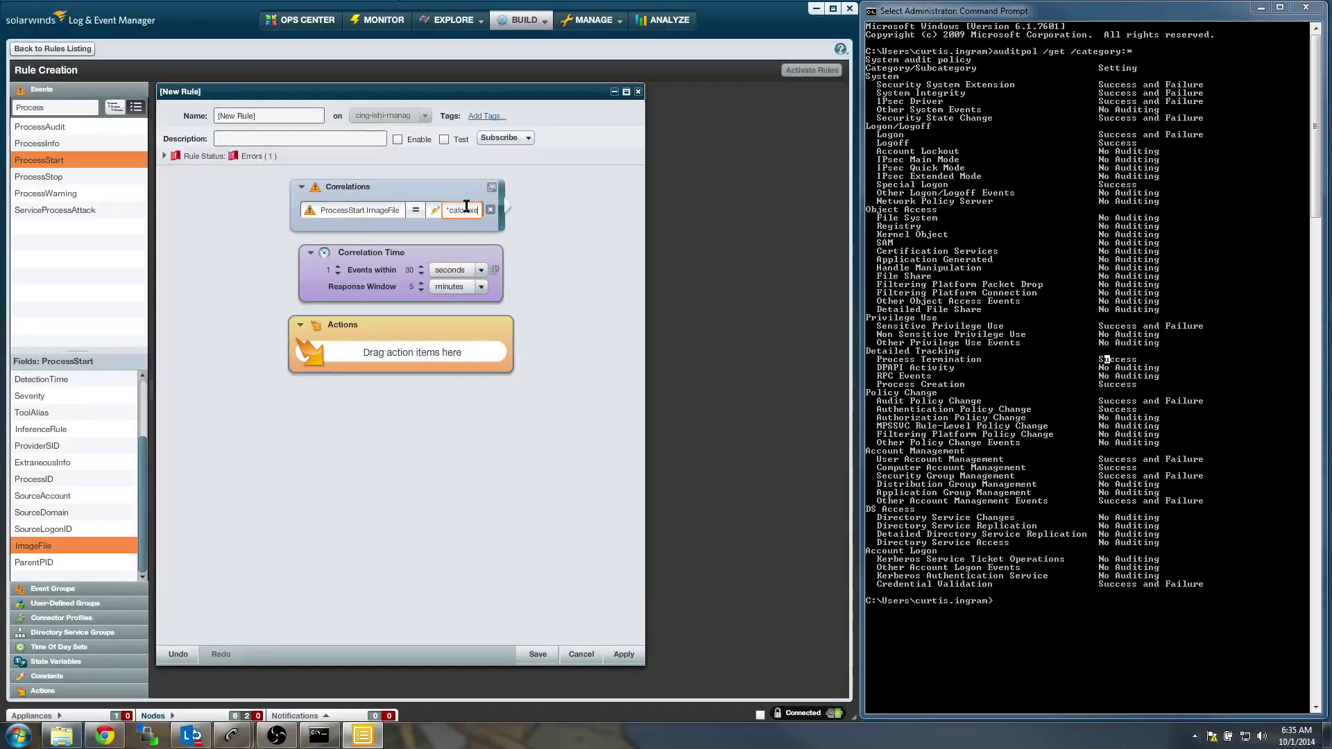
# Add a Send Popup Message action to the rule
pyautogui.click(64, 691)
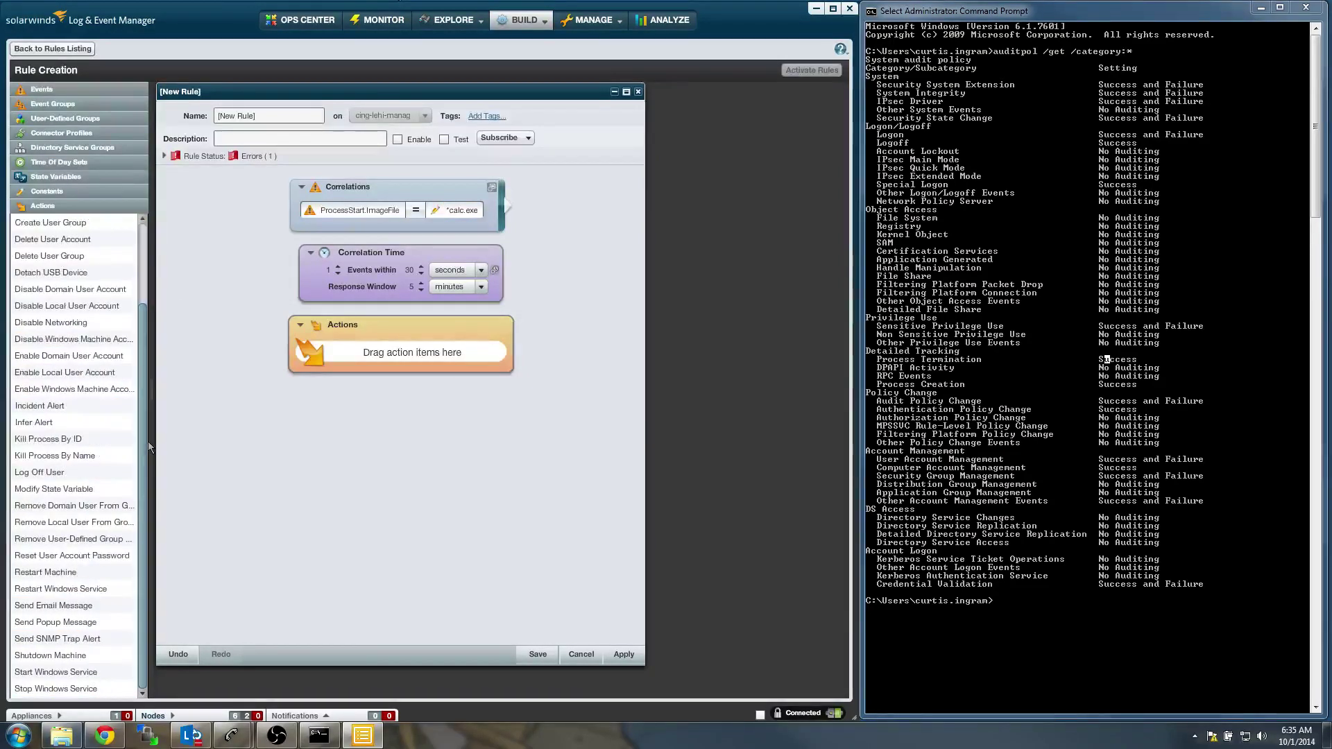
pyautogui.scroll(-2, 55, 680)
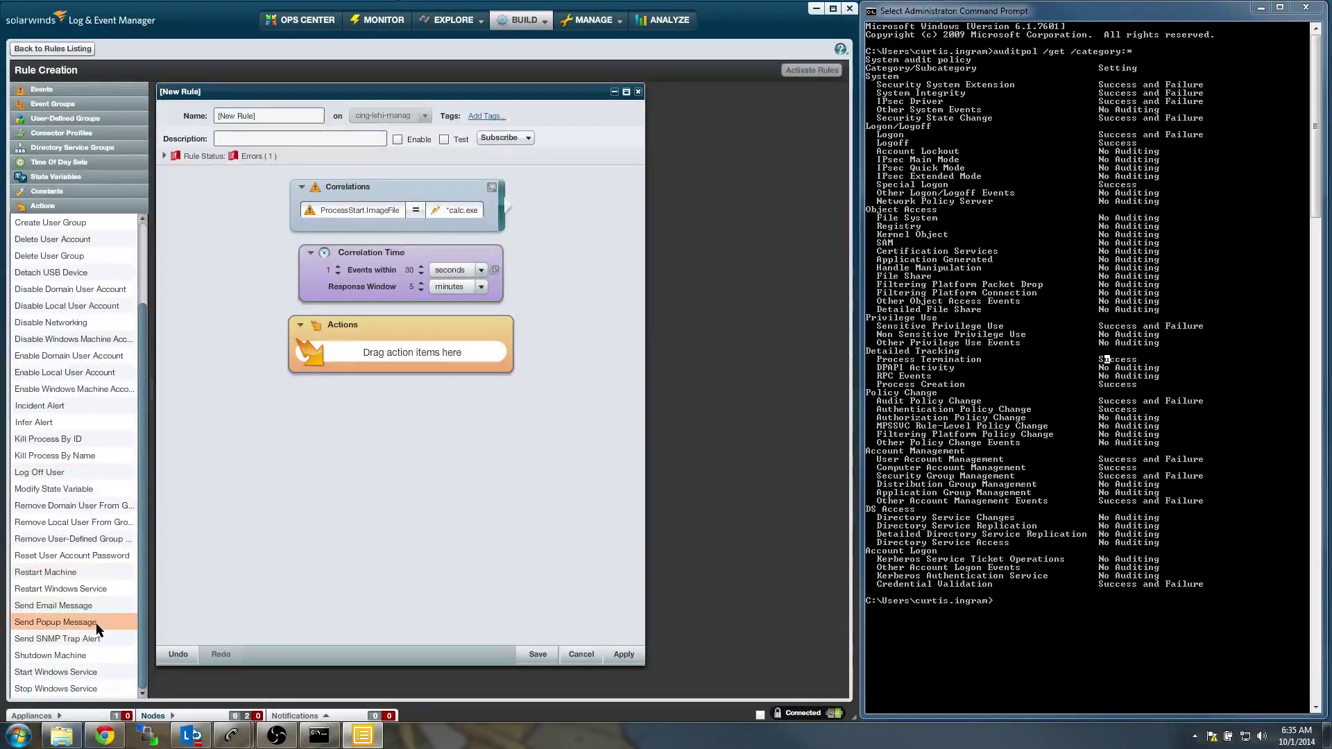
pyautogui.moveTo(66, 622); pyautogui.dragTo(430, 351)
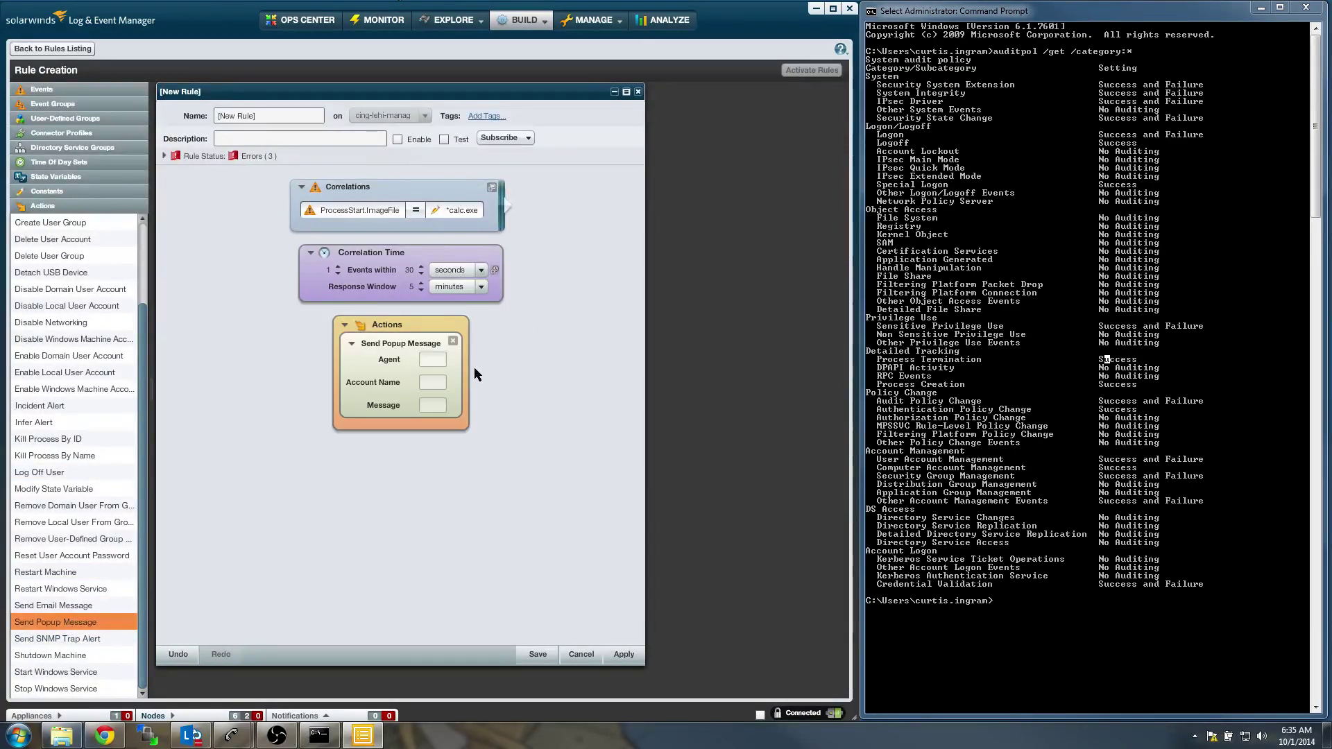
# Assign ProcessStart.DetectionIP as the popup action's Agent and ProcessStart.SourceAccount as its Account Name
pyautogui.click(86, 88)
pyautogui.moveTo(145, 466); pyautogui.dragTo(143, 404)
pyautogui.moveTo(52, 431); pyautogui.dragTo(437, 361)
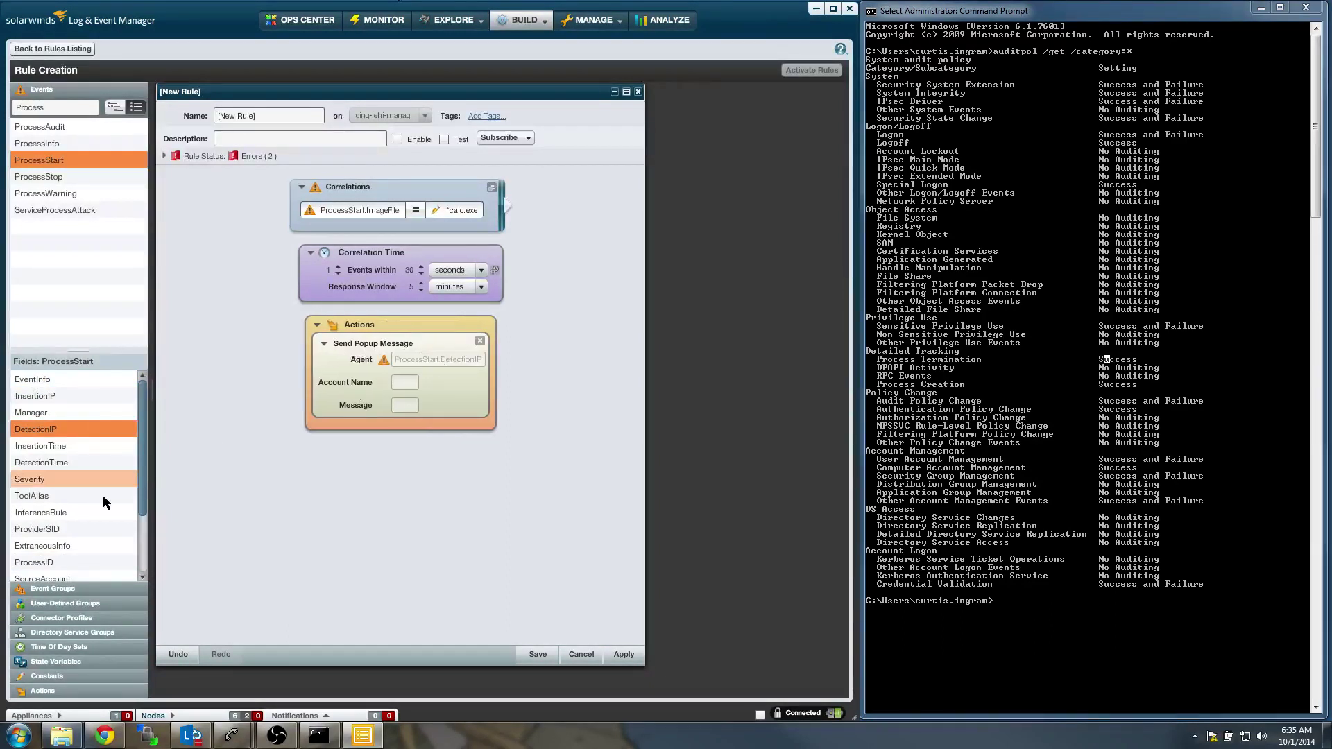
pyautogui.moveTo(104, 576); pyautogui.dragTo(405, 383)
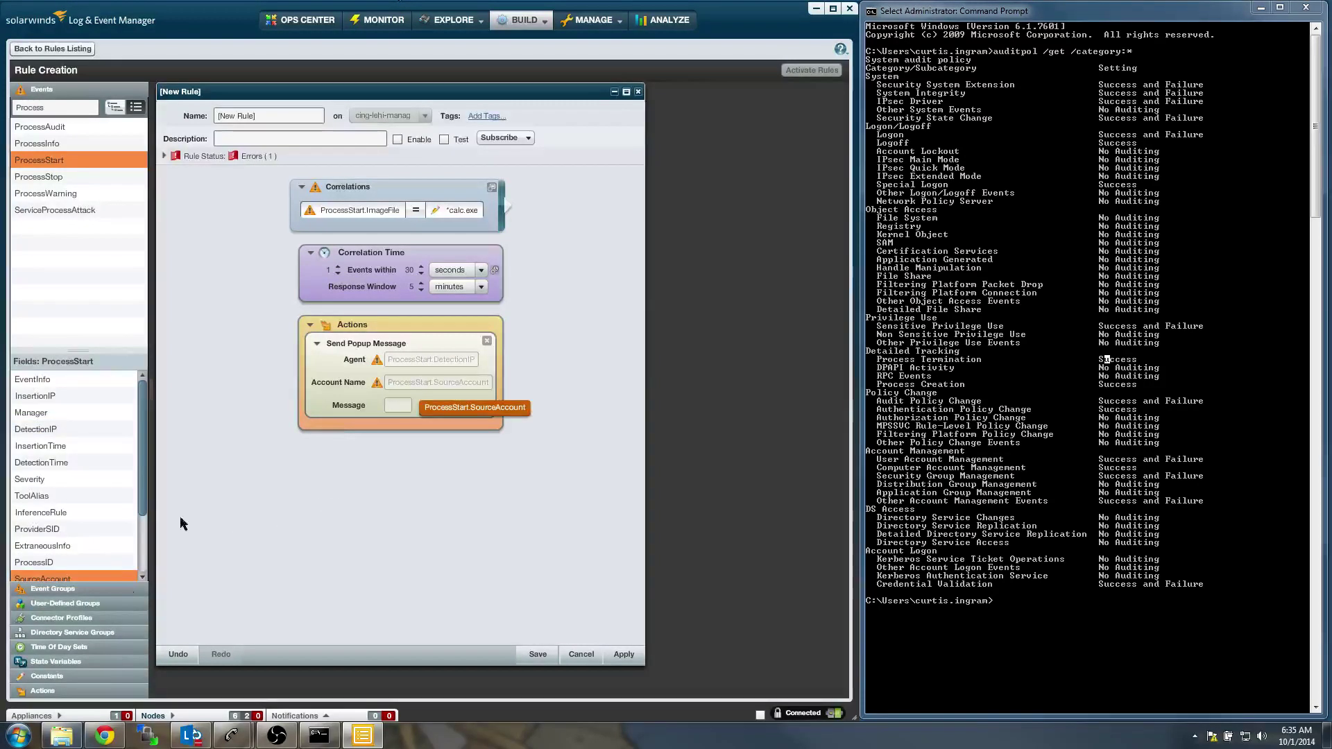
# Assign a Text constant to the popup action's Message and set it to "Calc launch detected!"
pyautogui.click(46, 675)
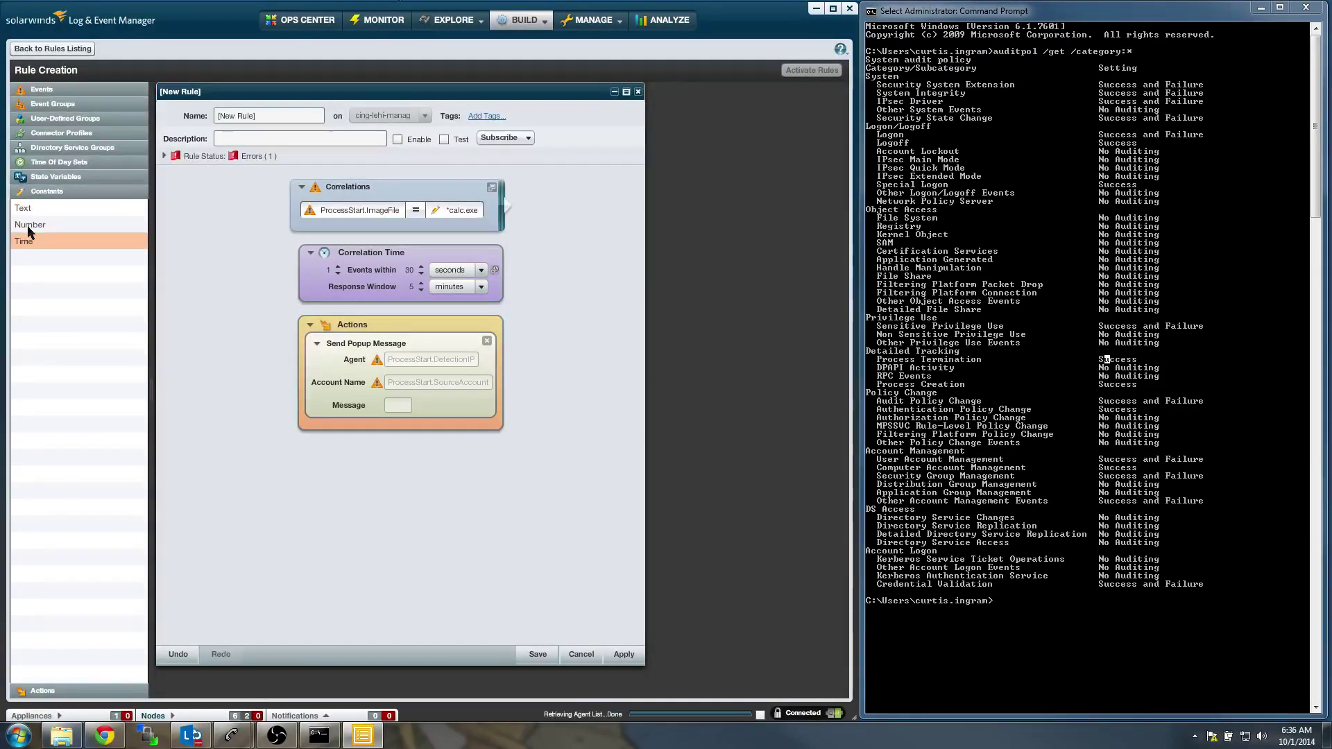
pyautogui.moveTo(388, 408); pyautogui.dragTo(401, 407)
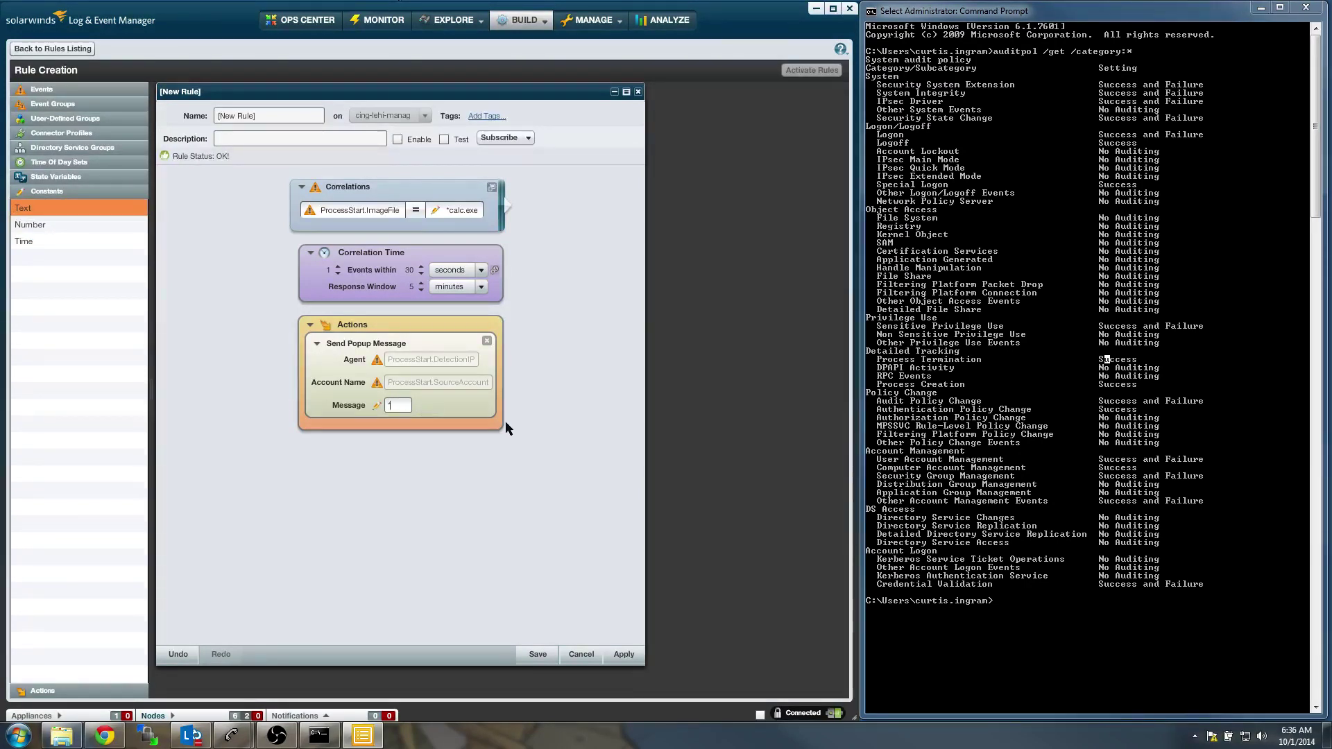
pyautogui.write('*')
pyautogui.write('Calc')
pyautogui.write(' launch detected')
pyautogui.write('!')
# Name the rule "YouTube - Calc Launch" and save it enabled
pyautogui.click(264, 117)
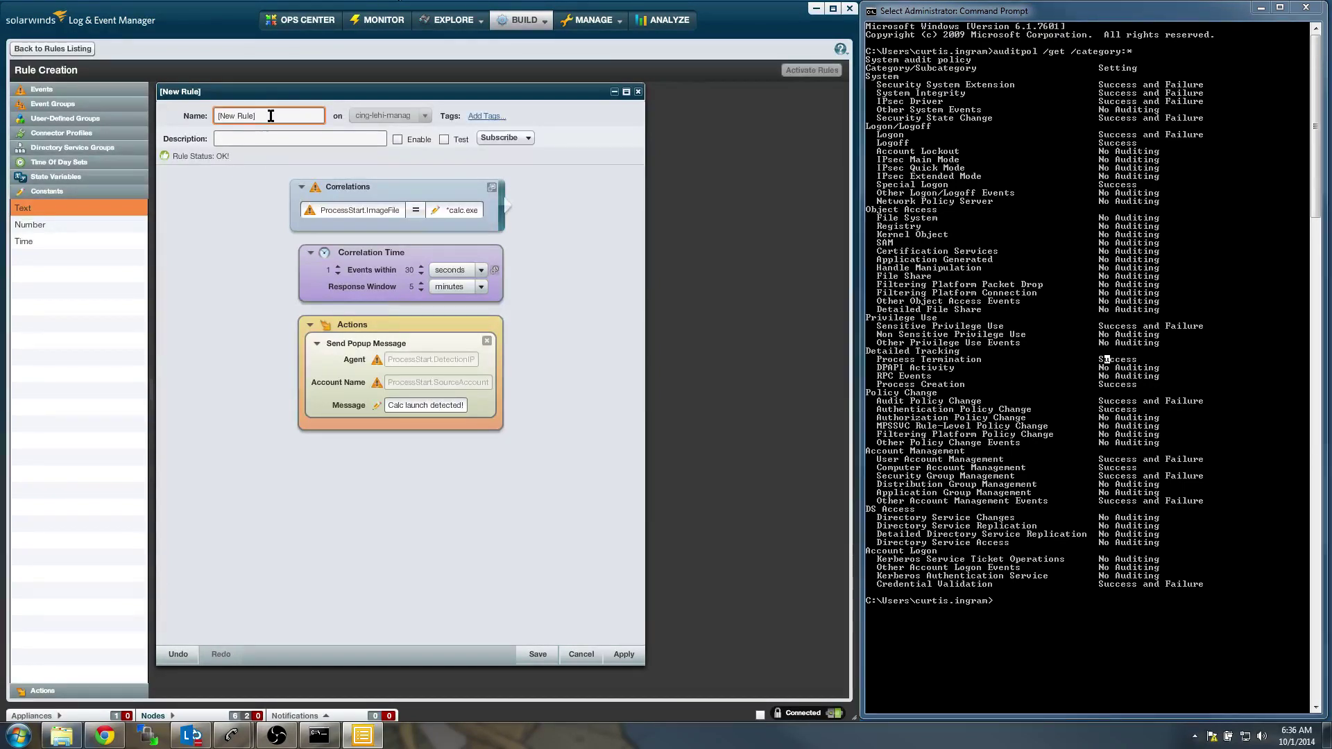
pyautogui.write('YouTube - Calc L')
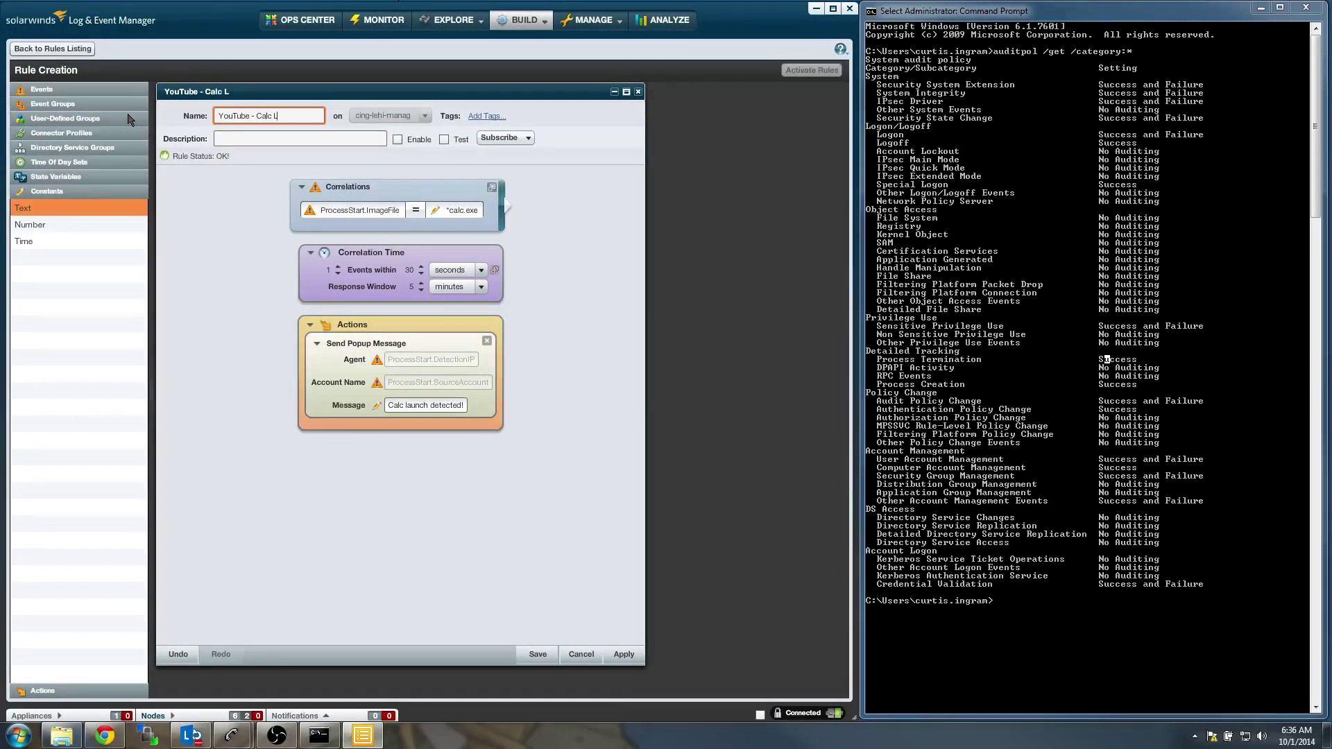
pyautogui.write('aunch')
pyautogui.click(538, 654)
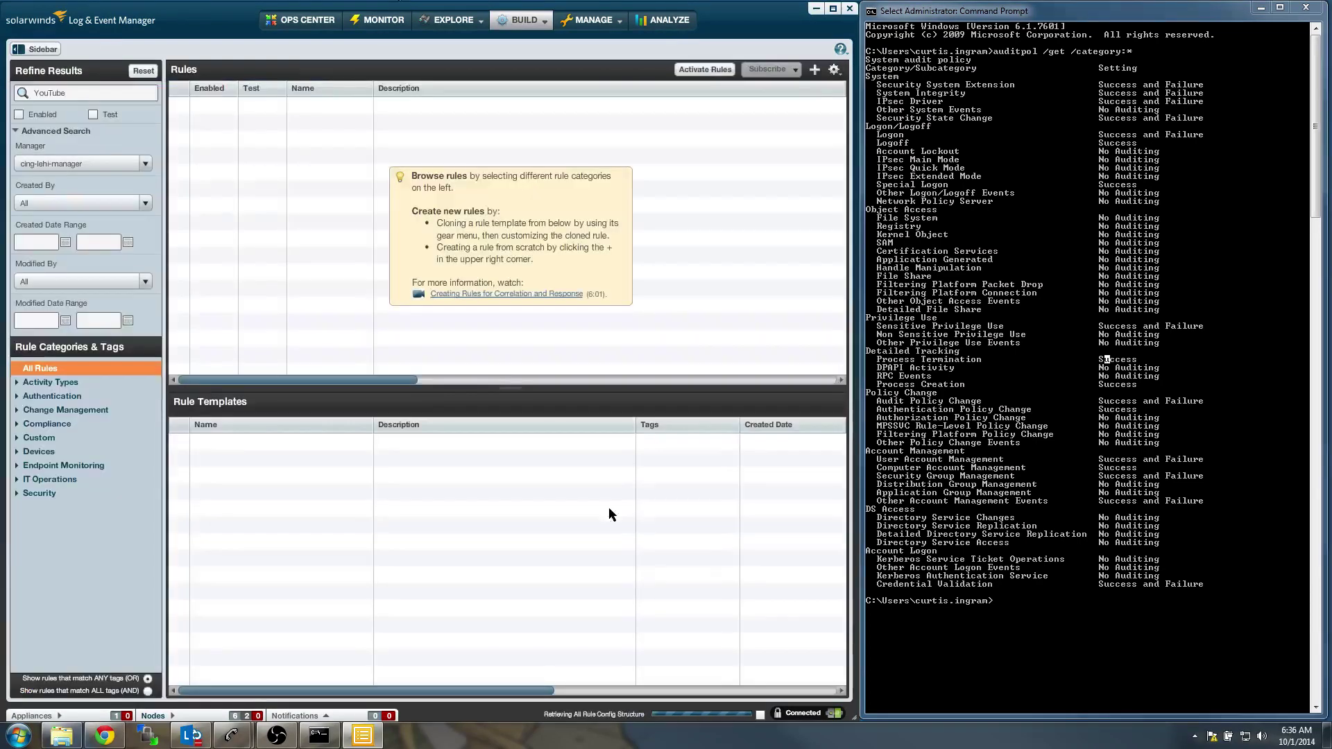
# Activate the rules and launch Calculator to test the popup response
pyautogui.click(704, 70)
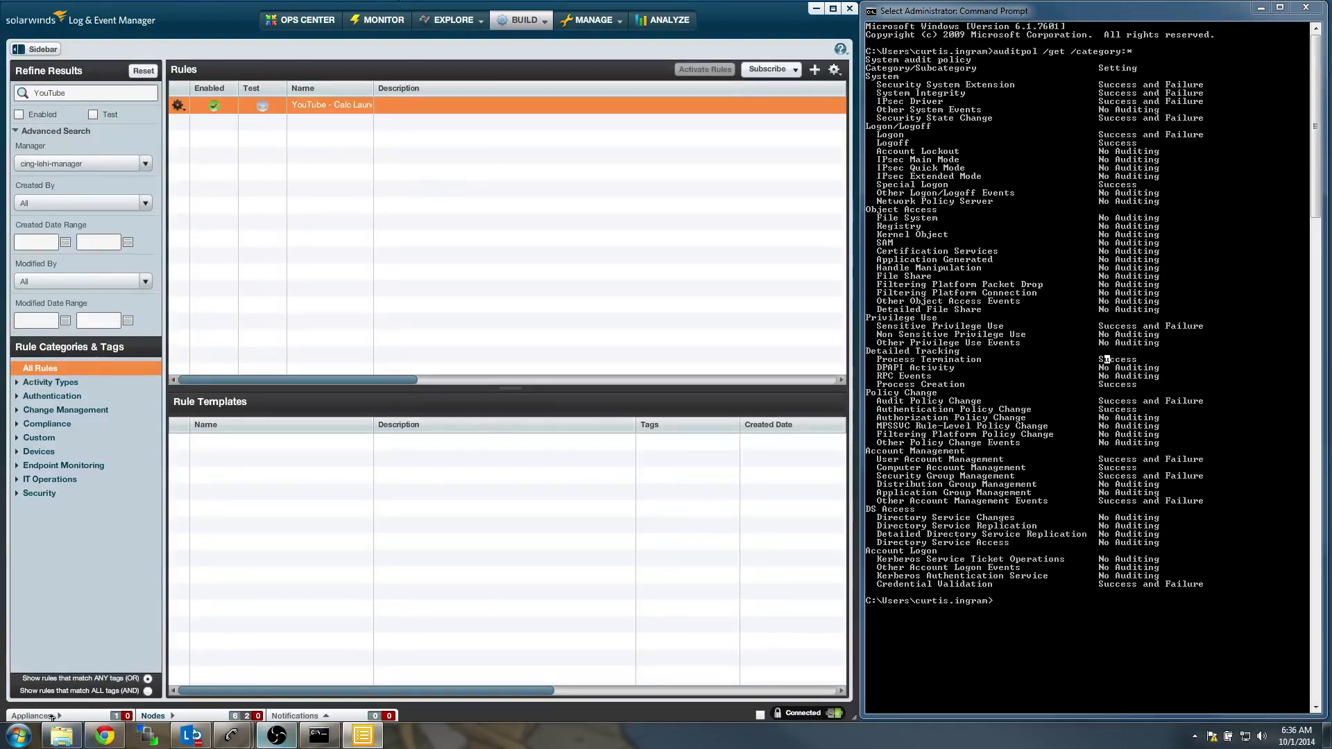
pyautogui.click(18, 733)
pyautogui.click(59, 386)
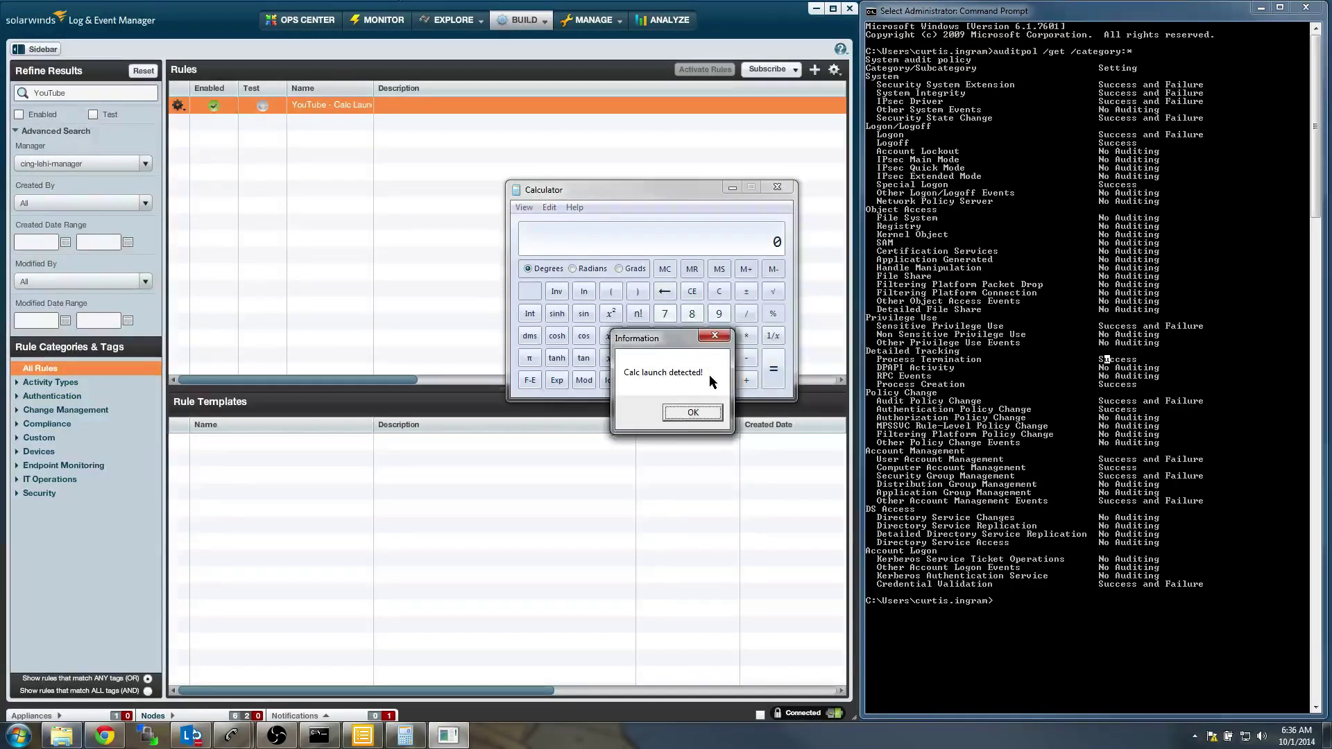
# Dismiss the popup, launch Calculator several more times to retest the rule, and dismiss each popup message
pyautogui.click(693, 412)
pyautogui.click(18, 735)
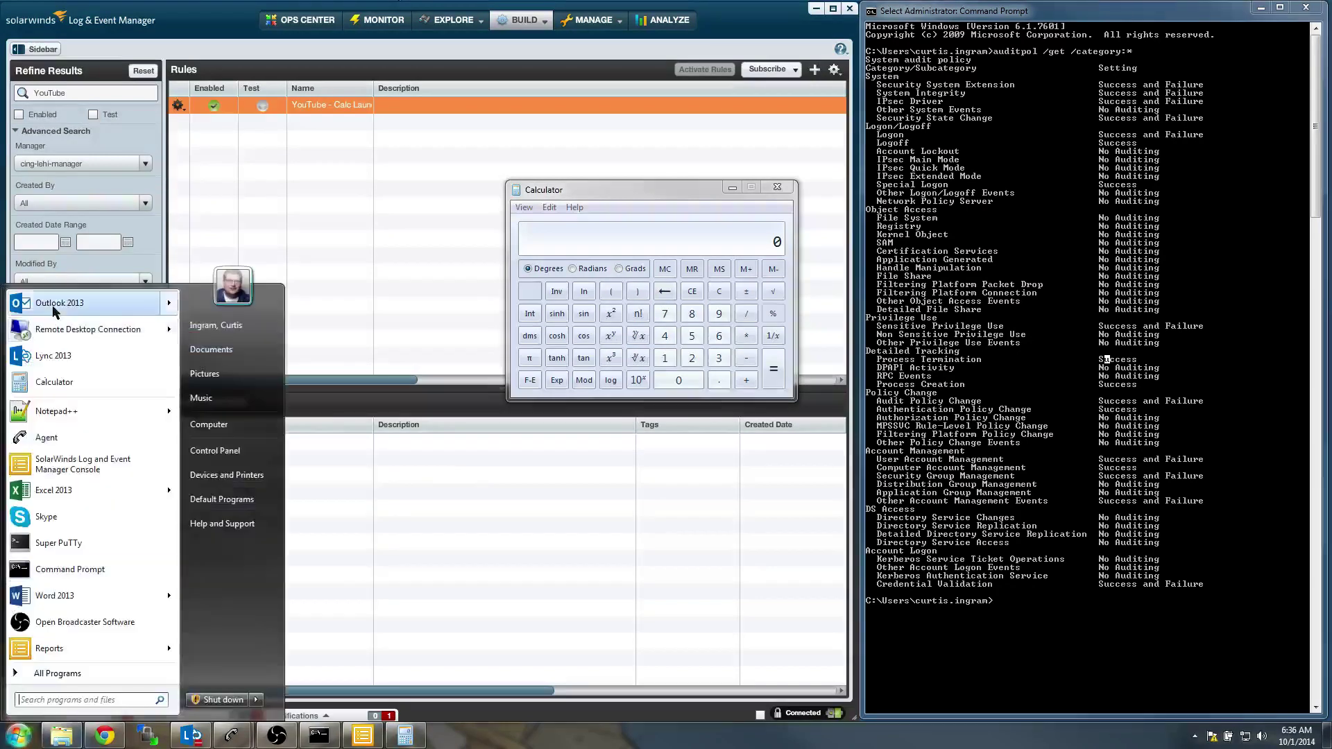
pyautogui.click(54, 382)
pyautogui.press('super')
pyautogui.click(52, 382)
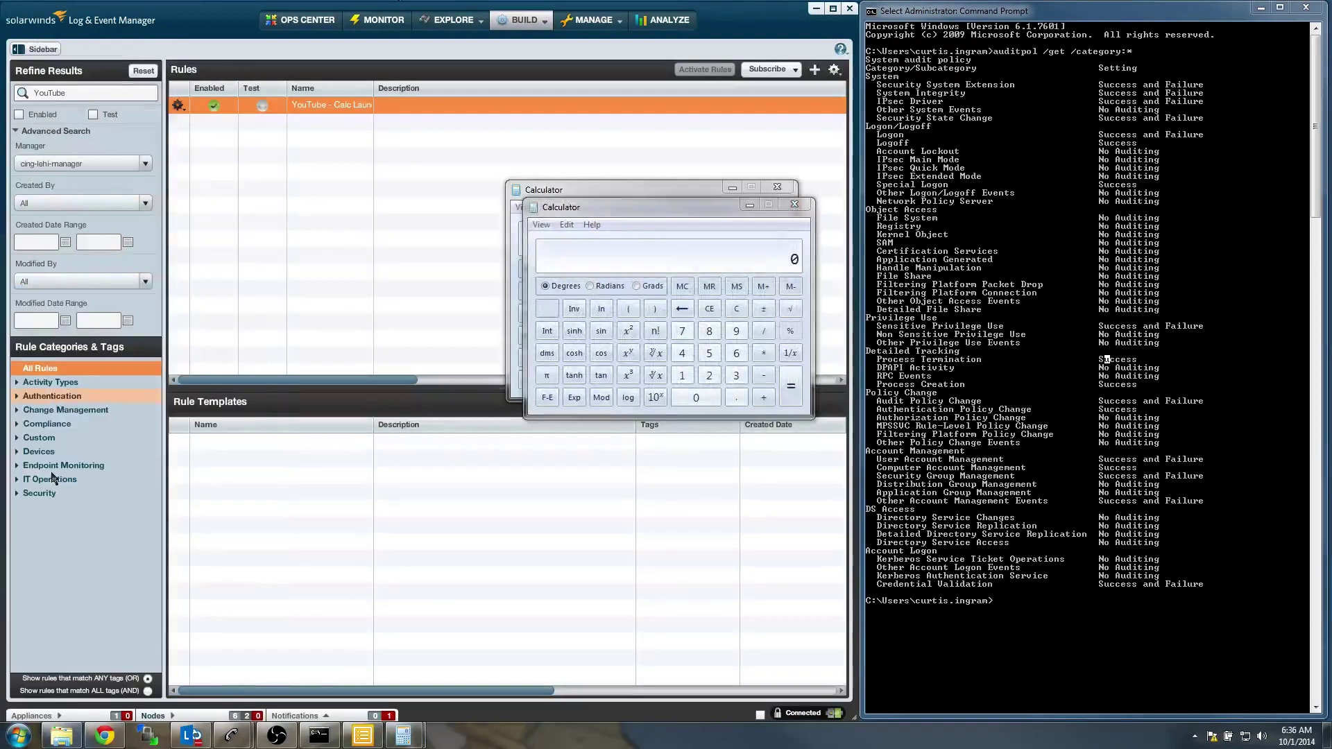
pyautogui.press('super')
pyautogui.press('super')
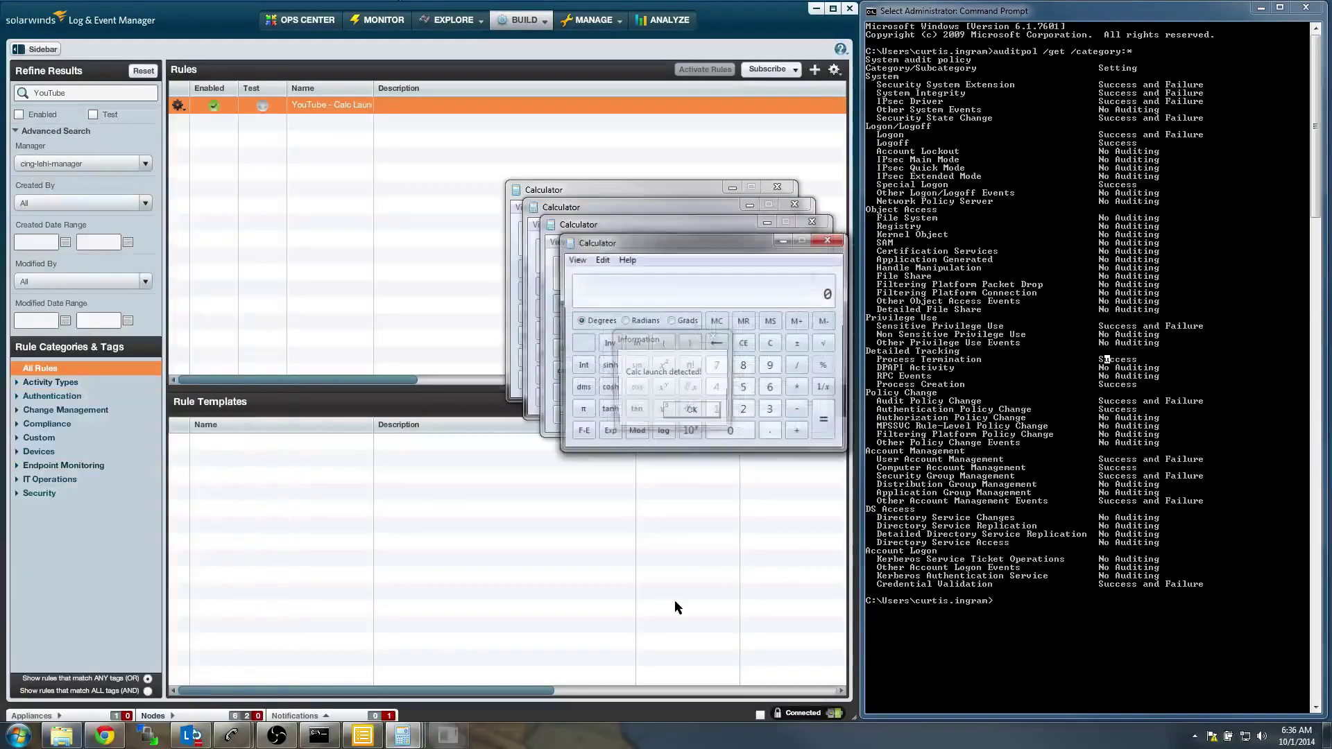
pyautogui.click(692, 413)
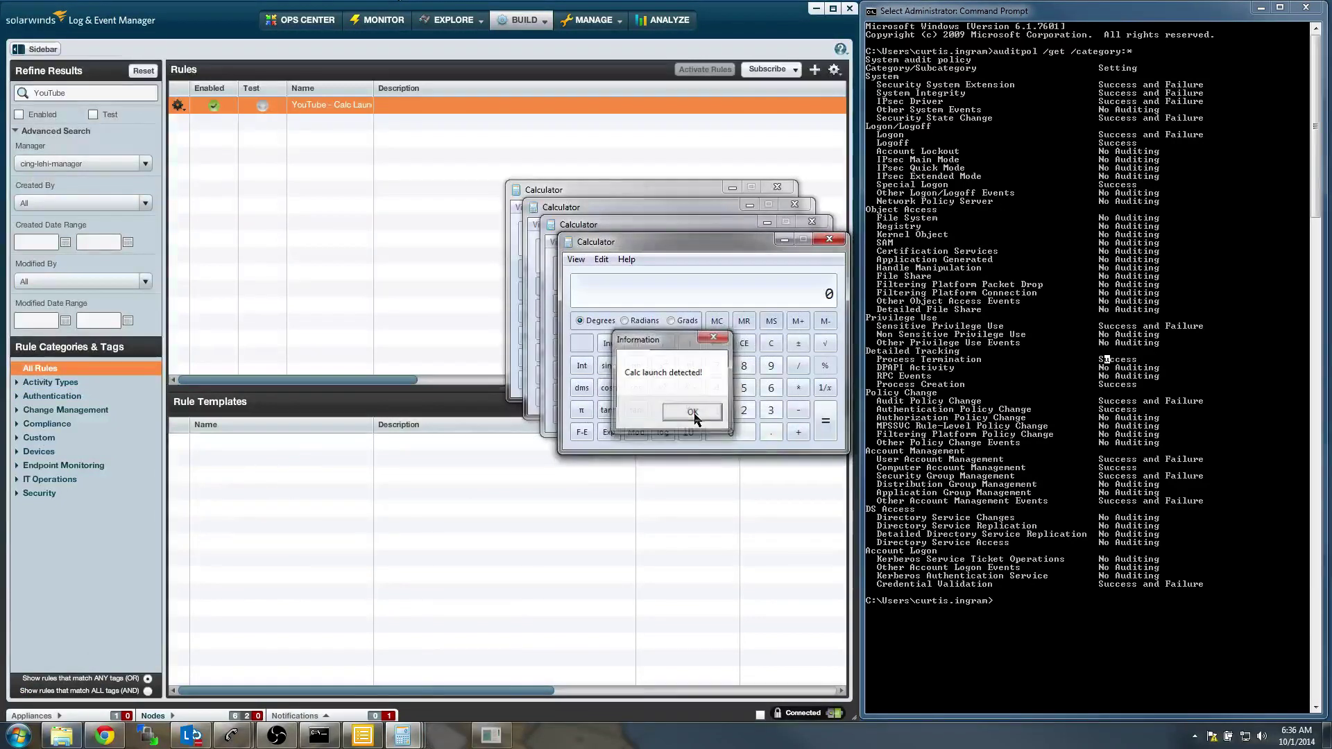
pyautogui.click(693, 412)
pyautogui.click(693, 413)
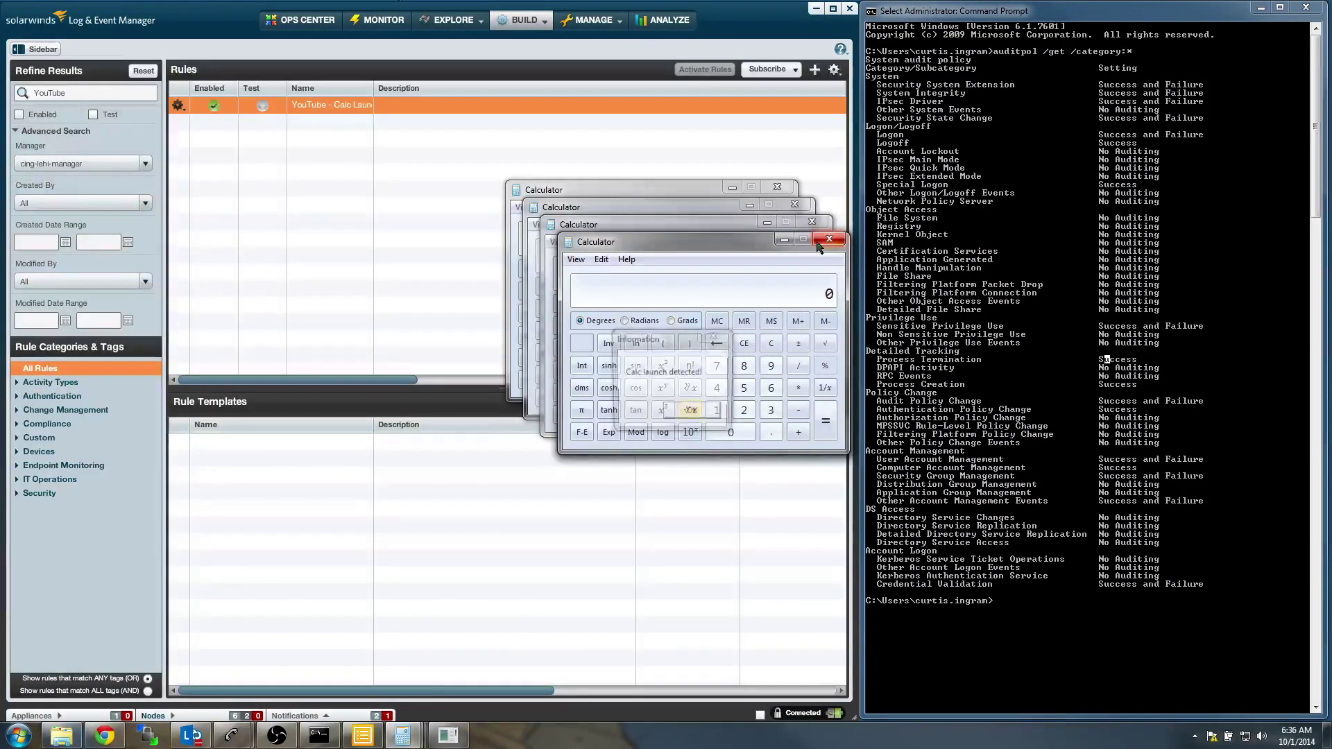
pyautogui.click(701, 416)
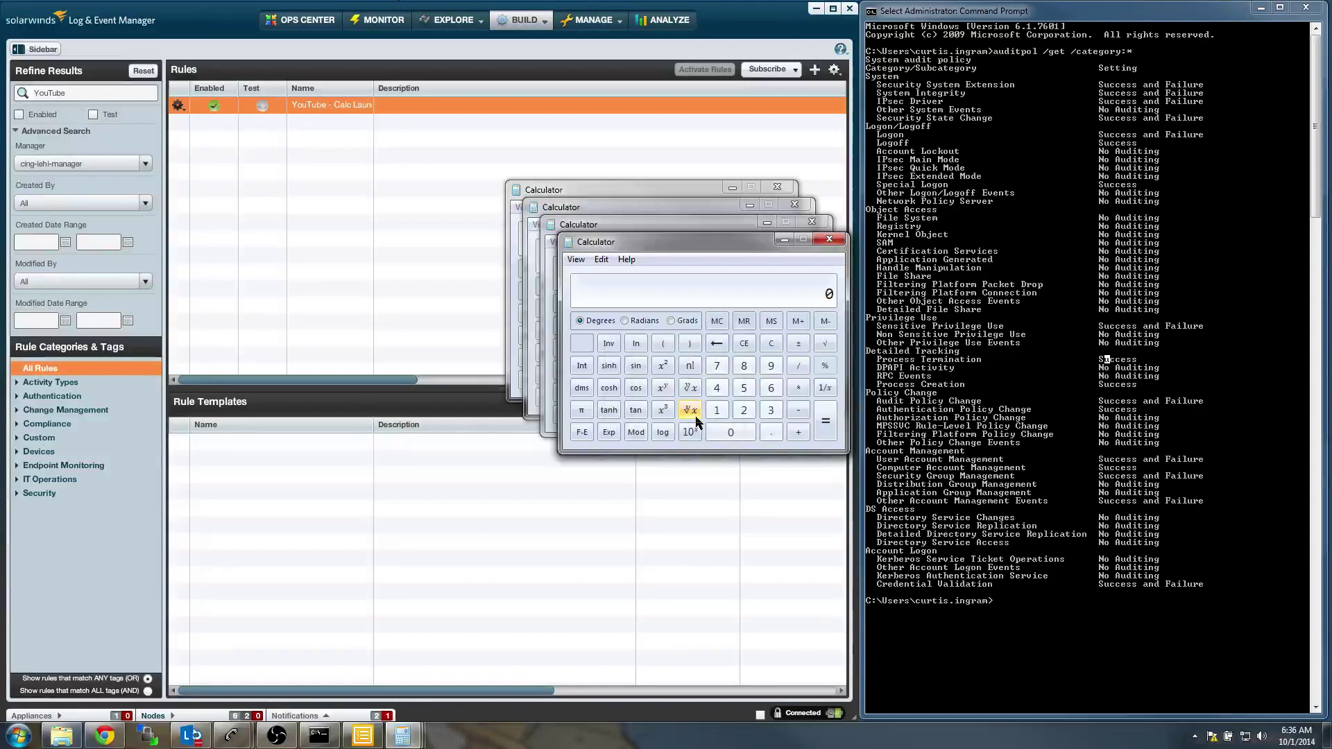
# Close all the open Calculator windows
pyautogui.click(829, 240)
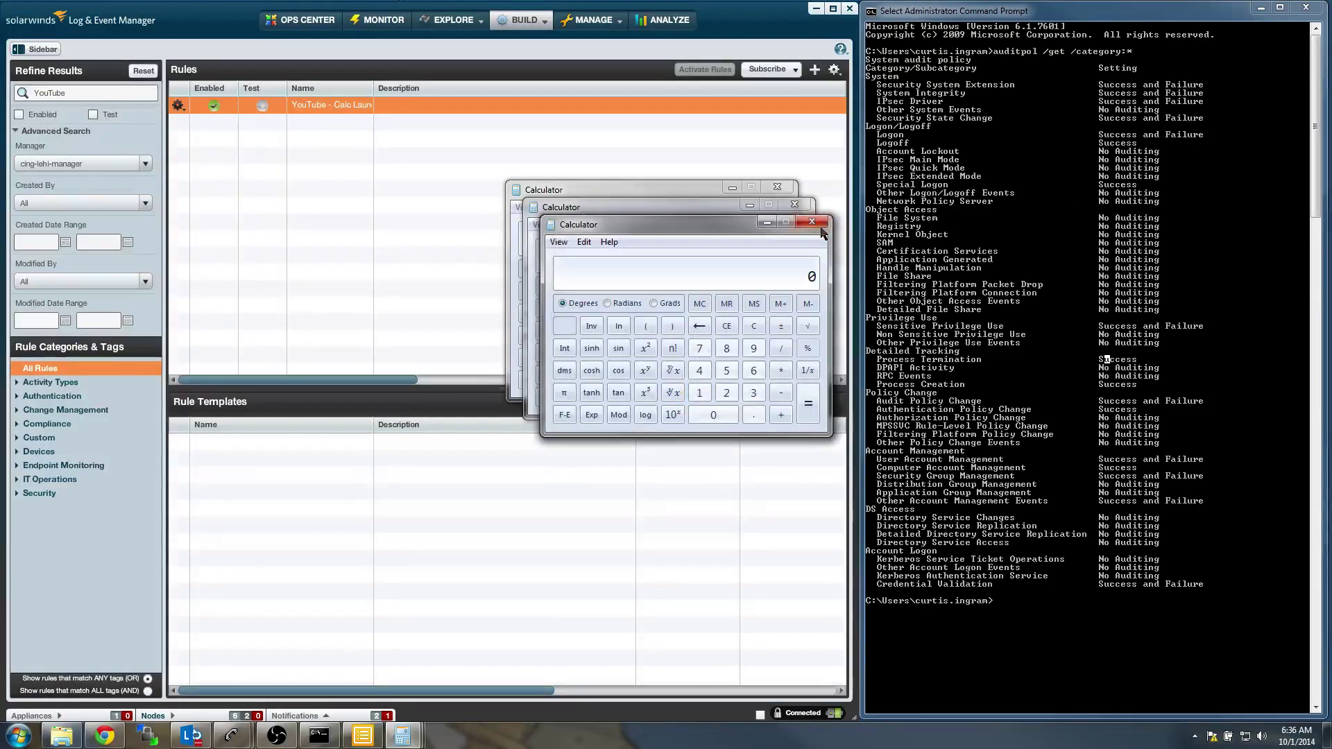
pyautogui.click(812, 222)
pyautogui.click(794, 205)
pyautogui.click(775, 188)
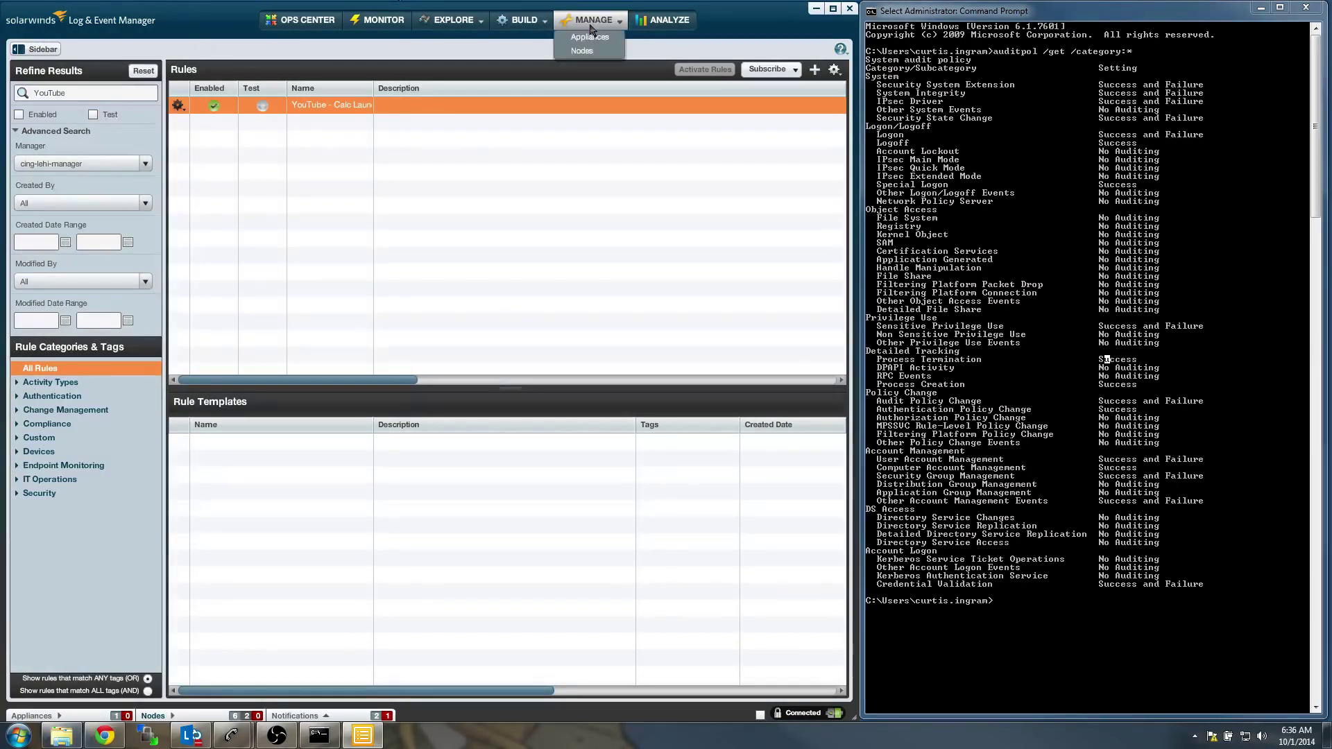
# Filter the groups to the User Defined Group type and view the details of the Calc Starters group
pyautogui.click(525, 23)
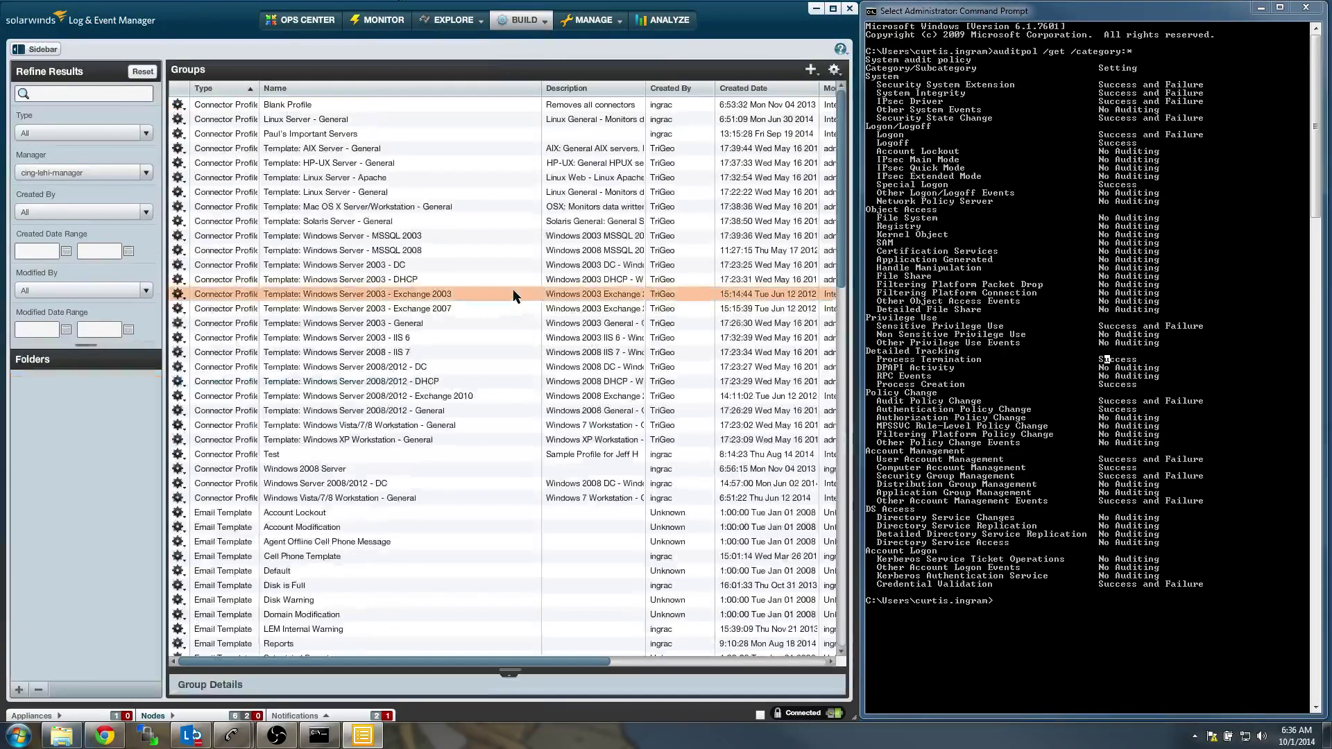
pyautogui.click(102, 134)
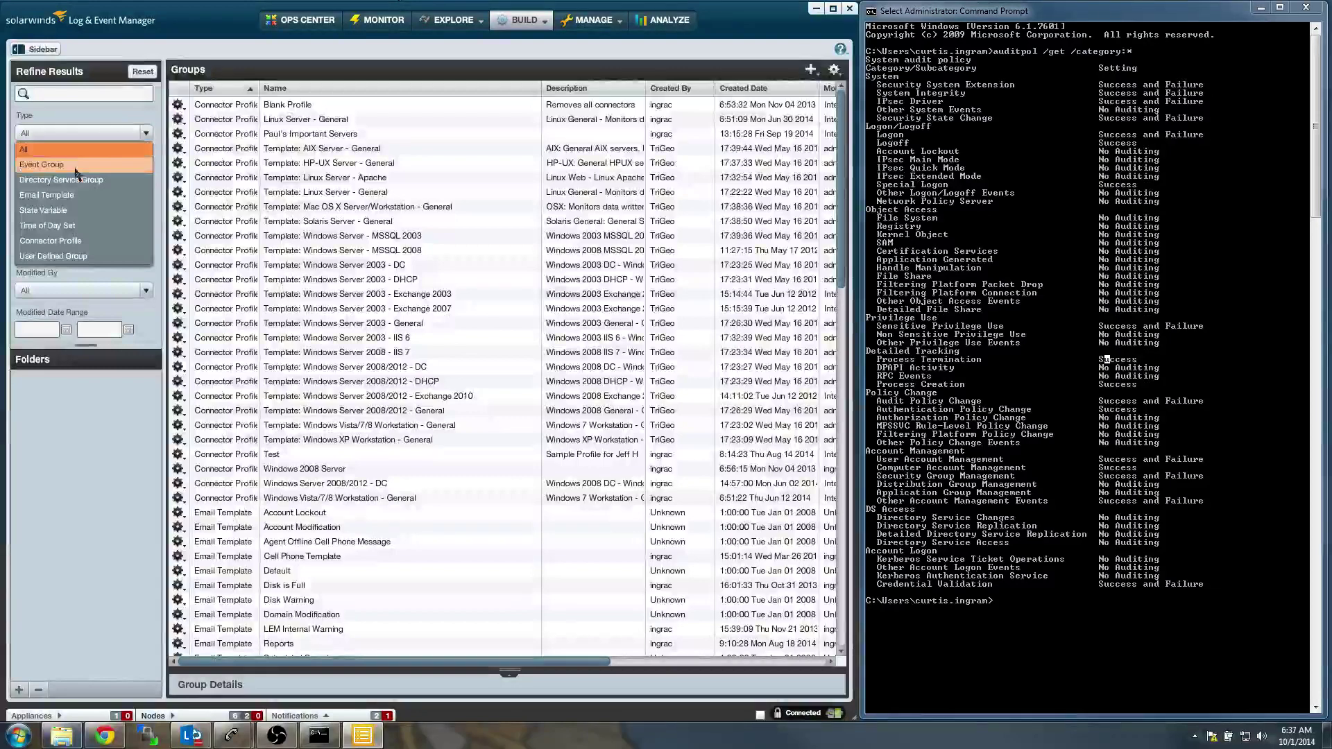
pyautogui.click(54, 256)
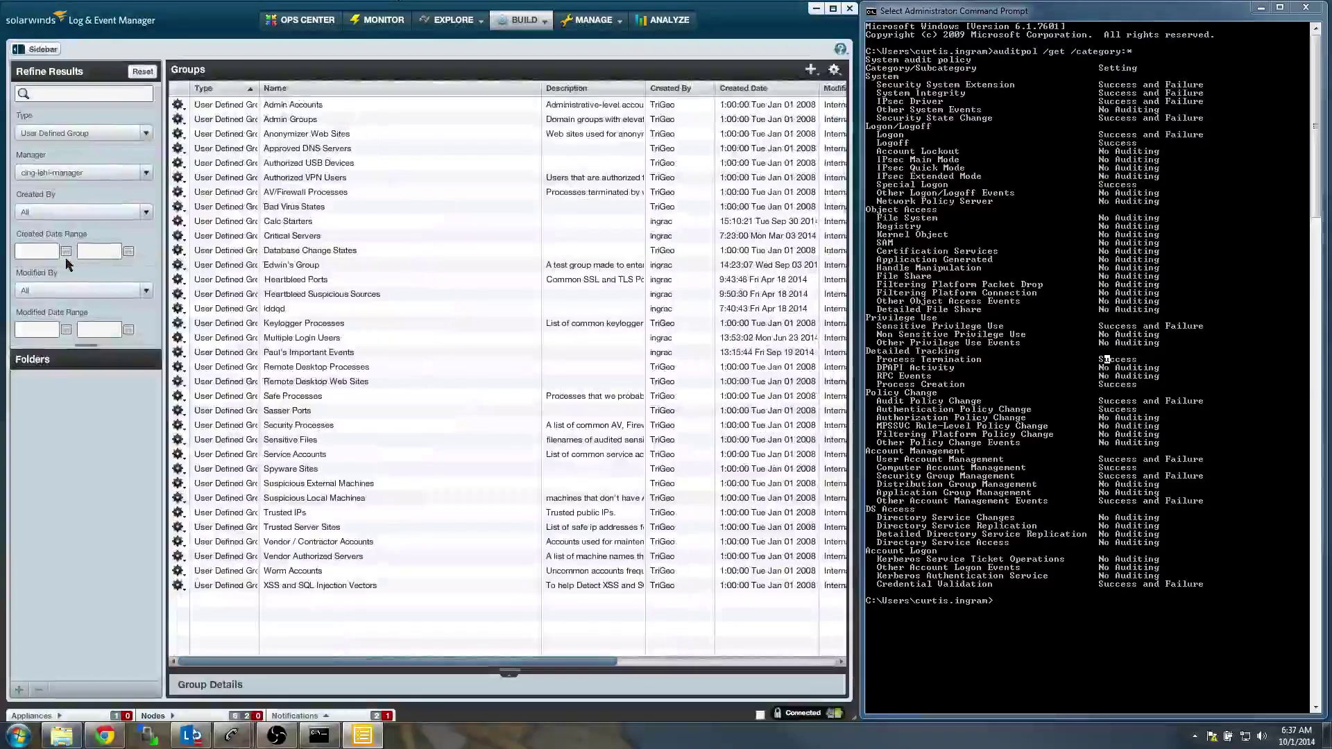
pyautogui.click(206, 225)
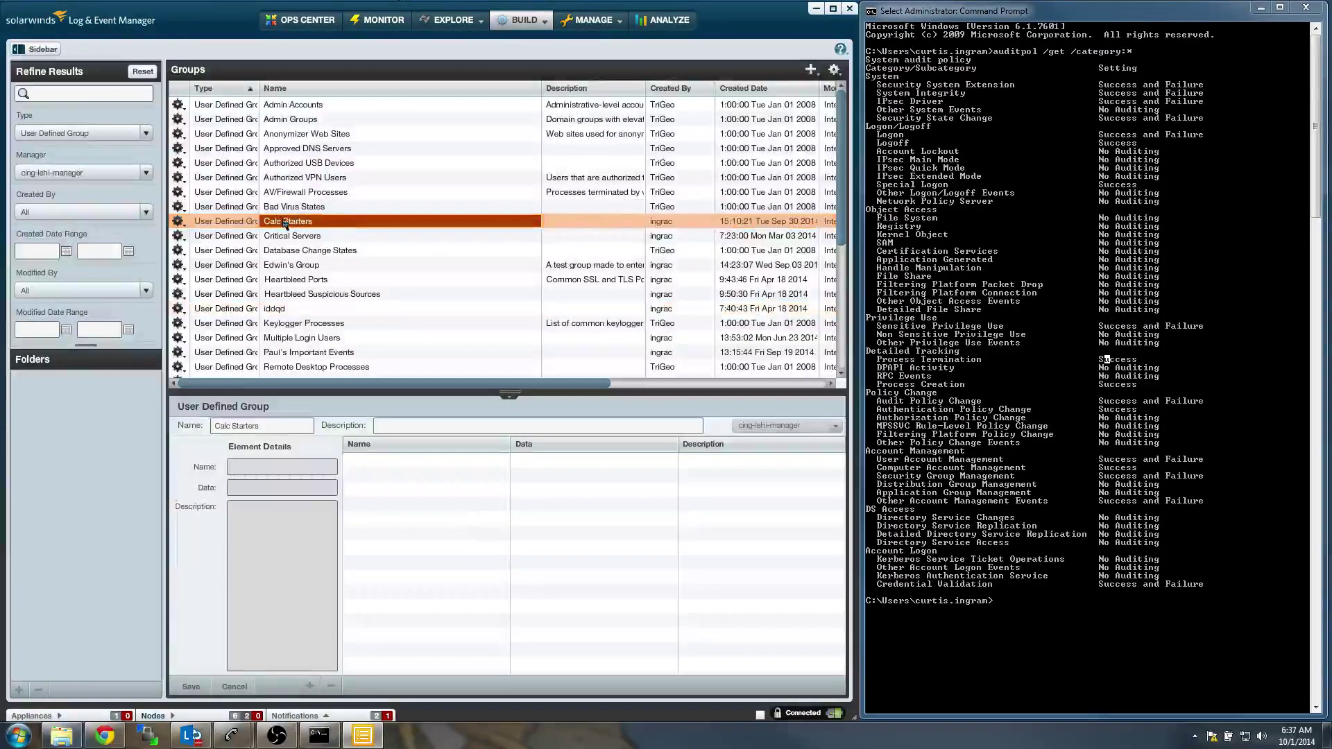
# Return to the rules list and open the "YouTube - Calc Launch" rule for editing
pyautogui.click(449, 23)
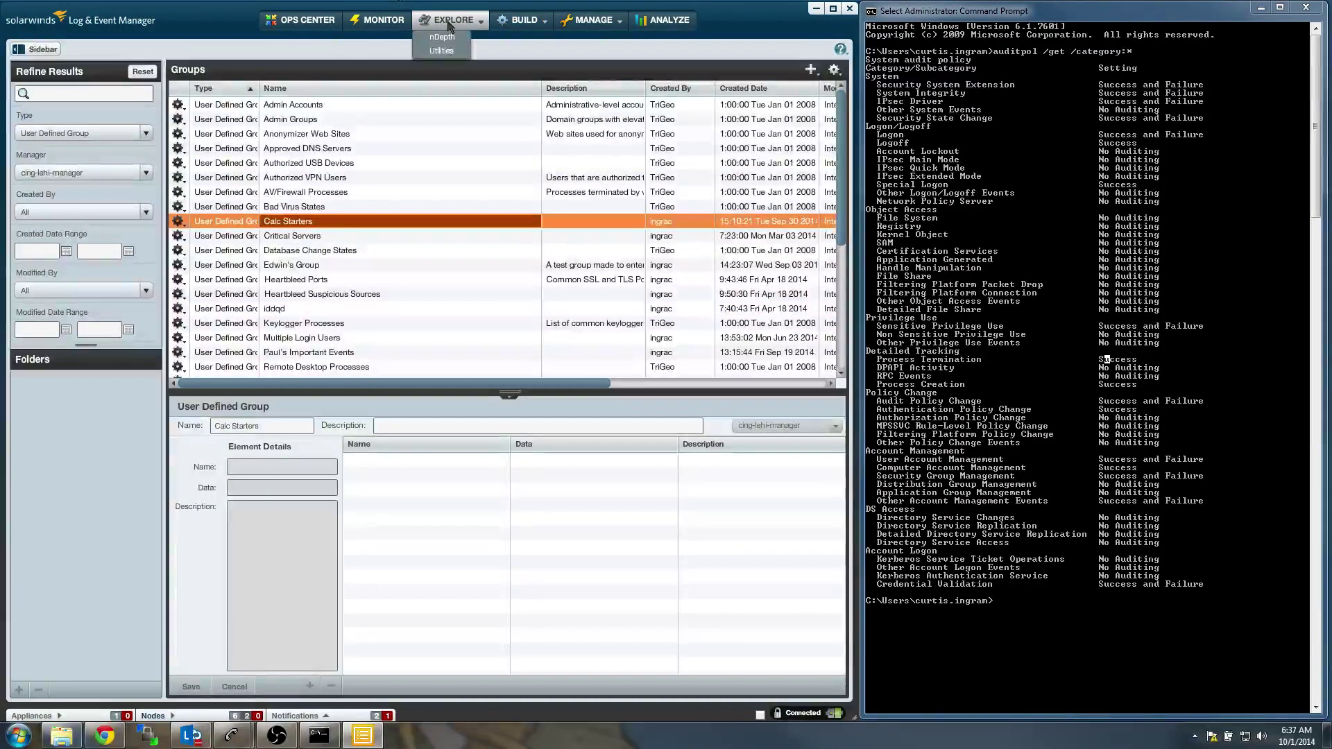
pyautogui.click(521, 20)
pyautogui.click(520, 51)
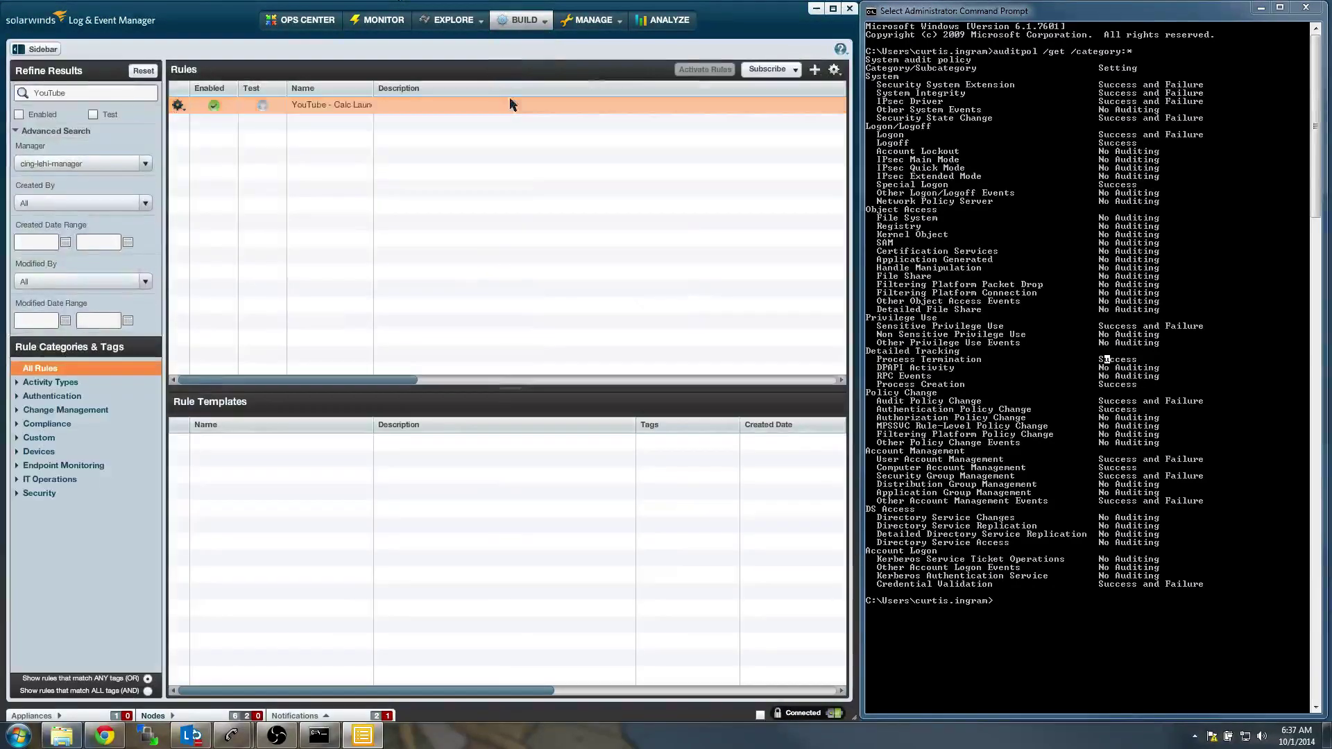
pyautogui.doubleClick(334, 110)
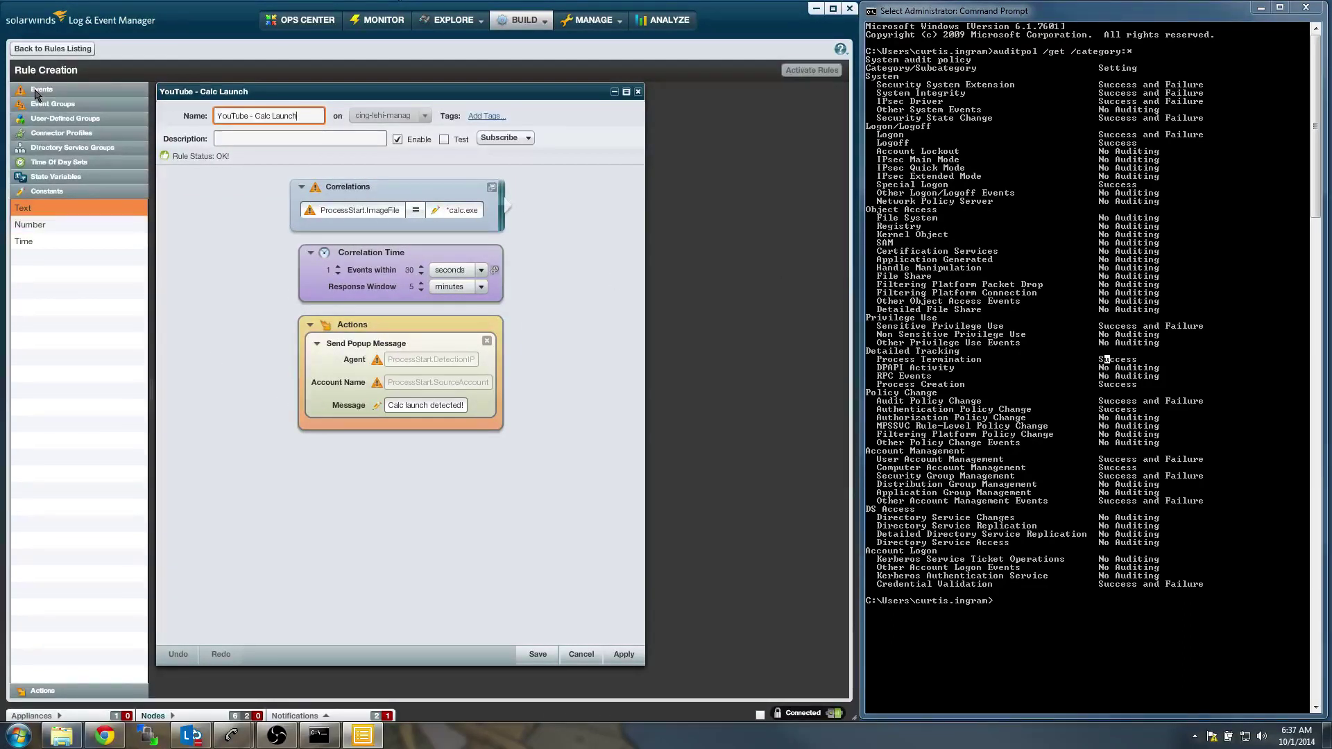
# Add an Add User-Defined Group Element action targeting Calc Starters, with ProcessStart.DetectionIP as its Value
pyautogui.click(47, 691)
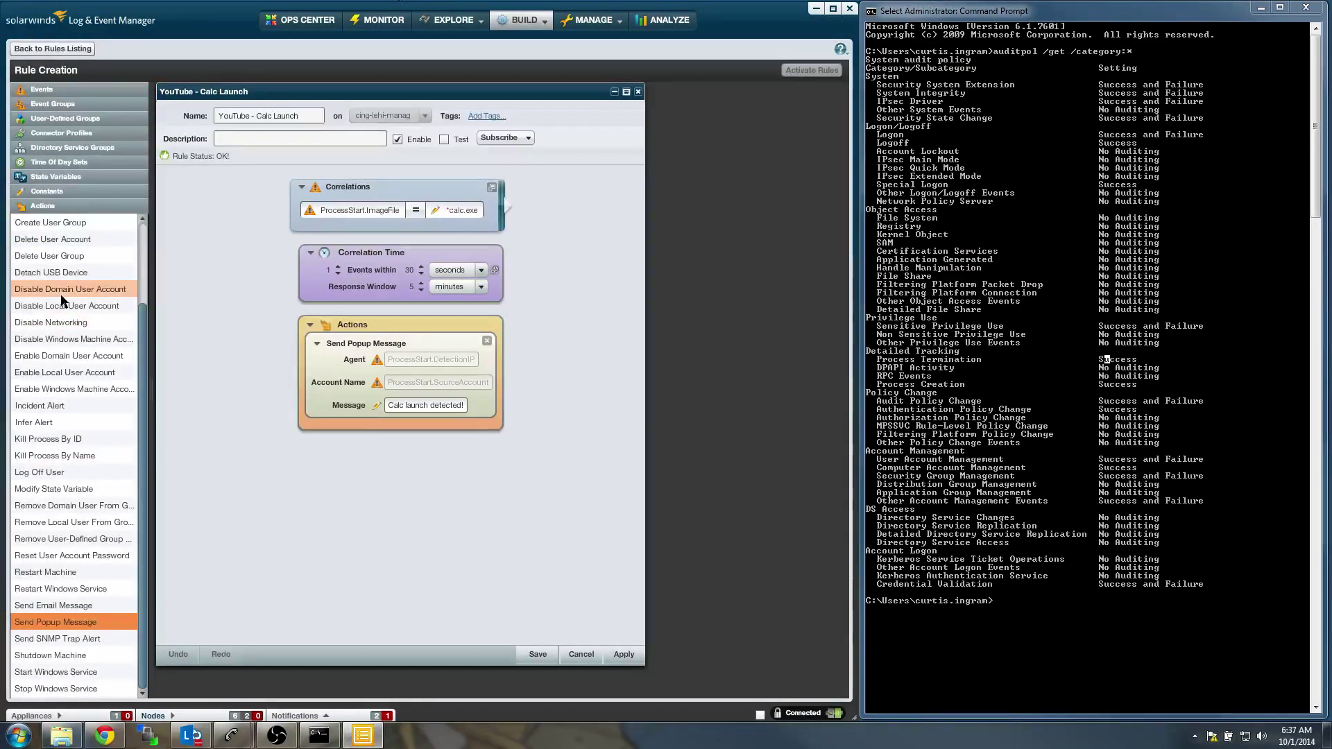
pyautogui.scroll(2, 147, 227)
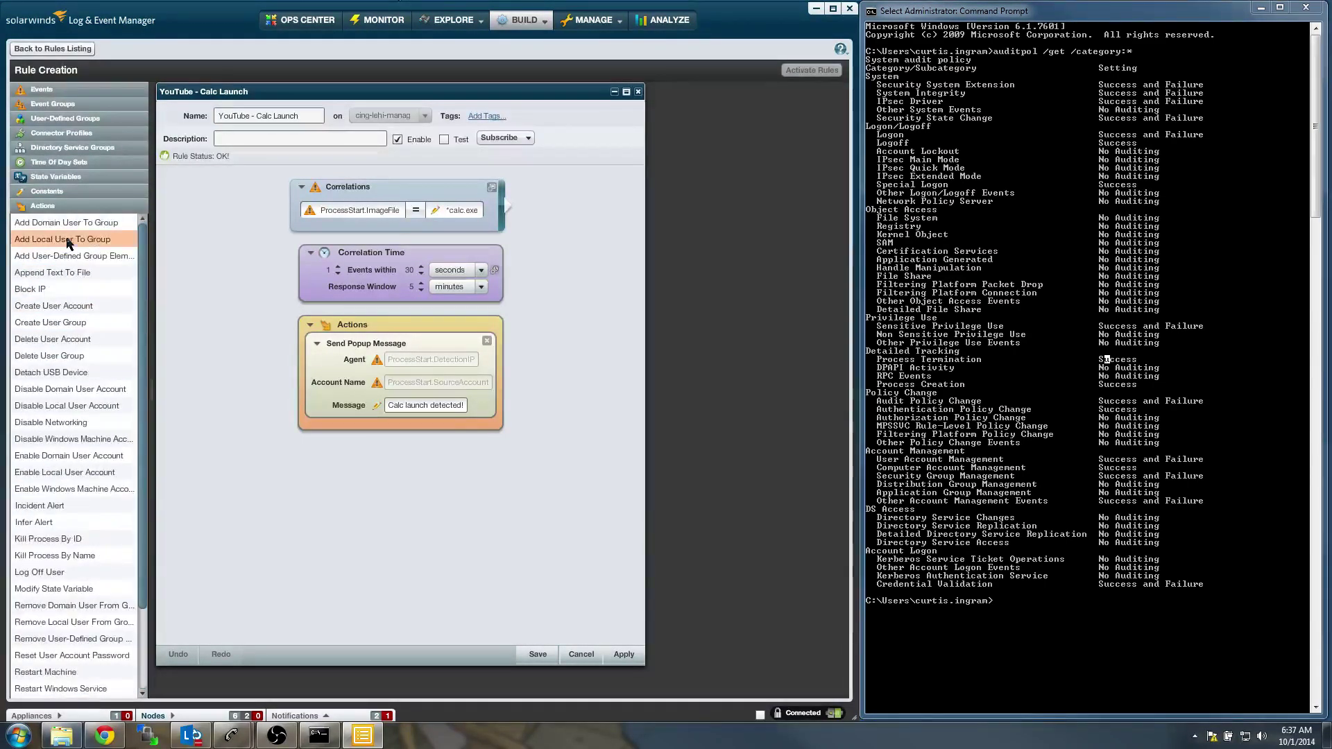
pyautogui.moveTo(47, 258); pyautogui.dragTo(476, 445)
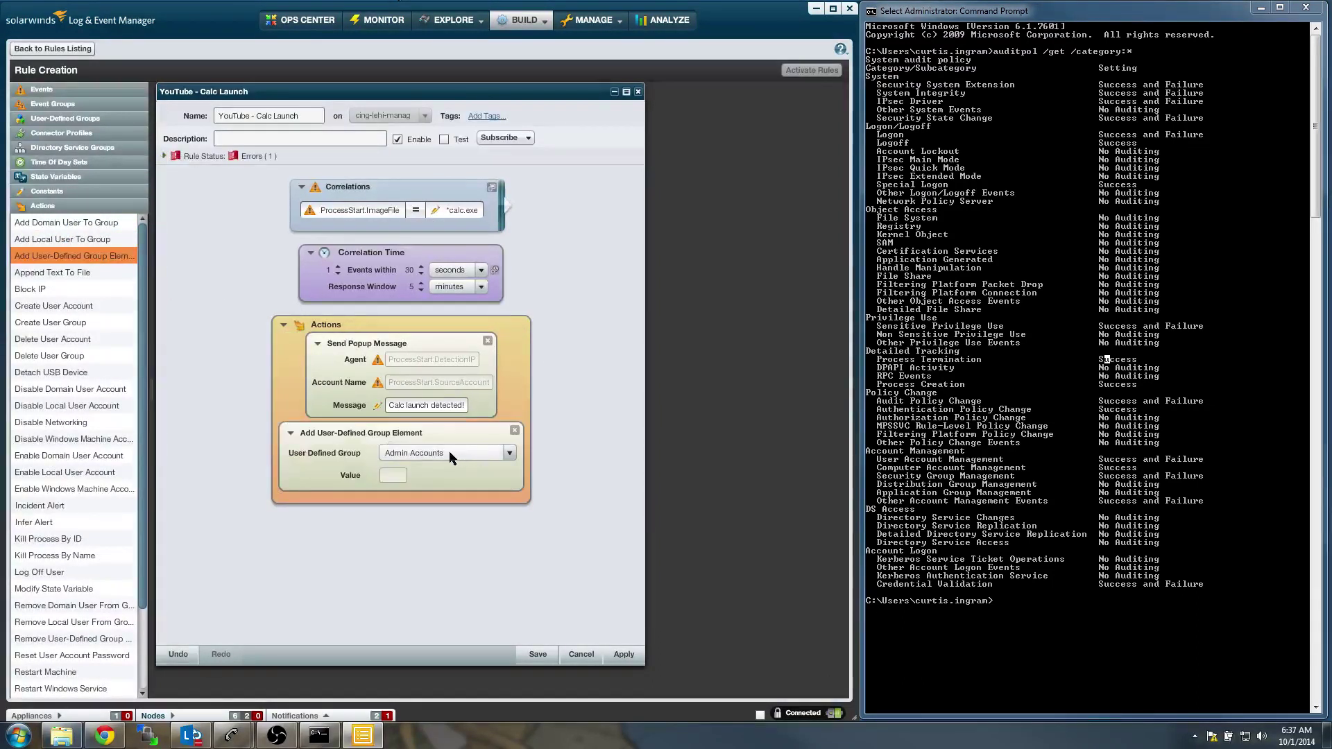
pyautogui.click(450, 455)
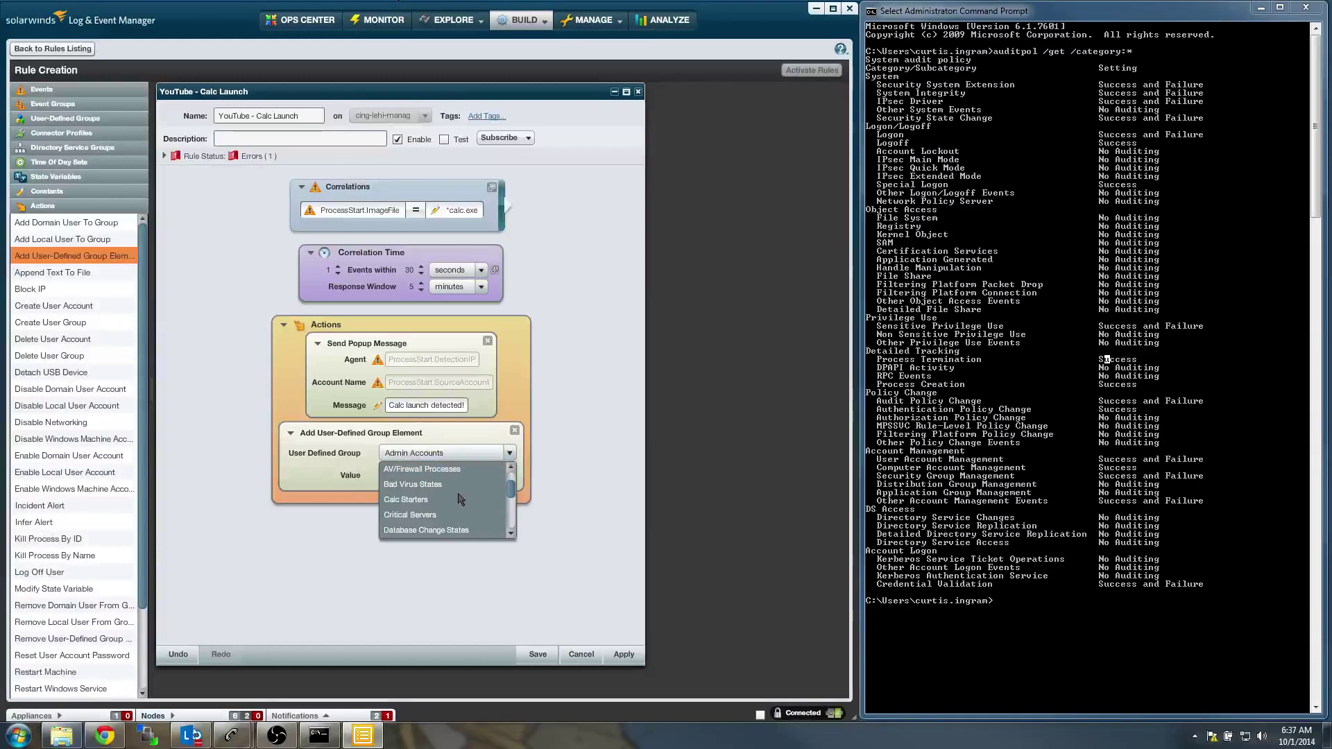
pyautogui.click(437, 501)
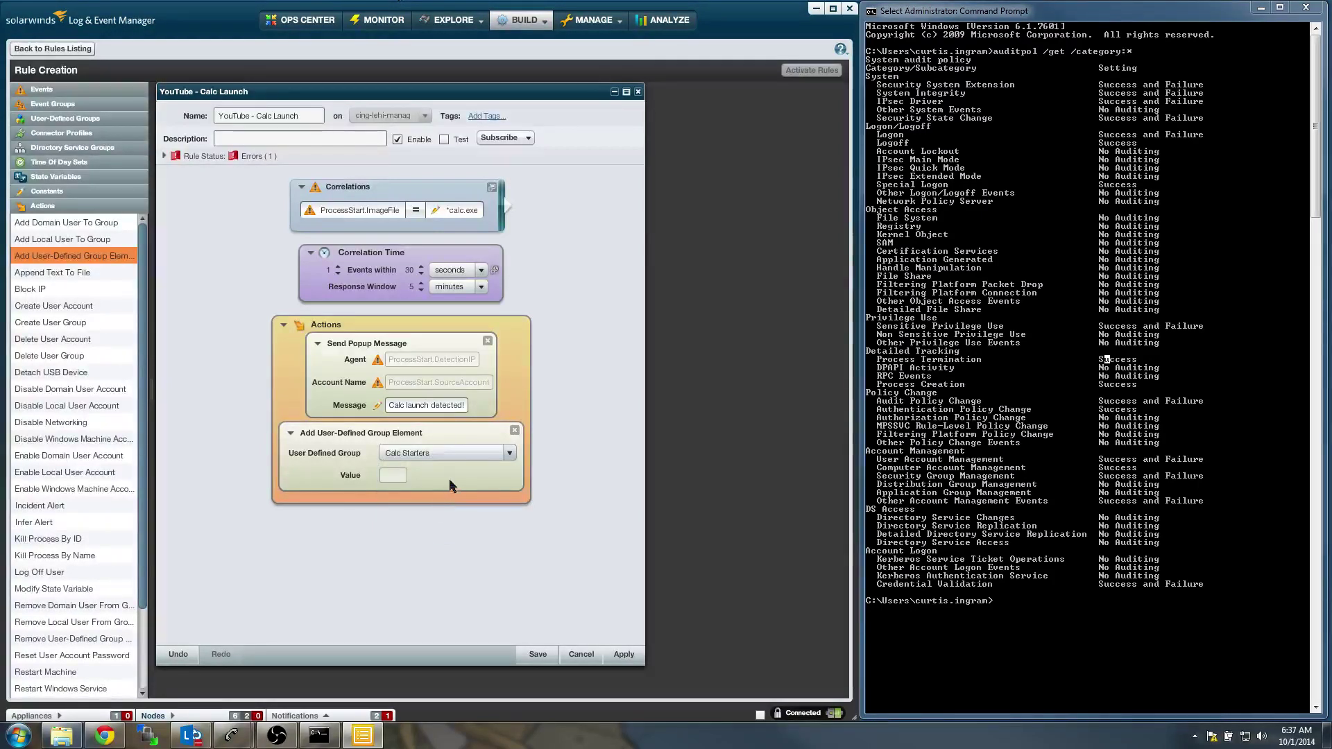
pyautogui.click(43, 92)
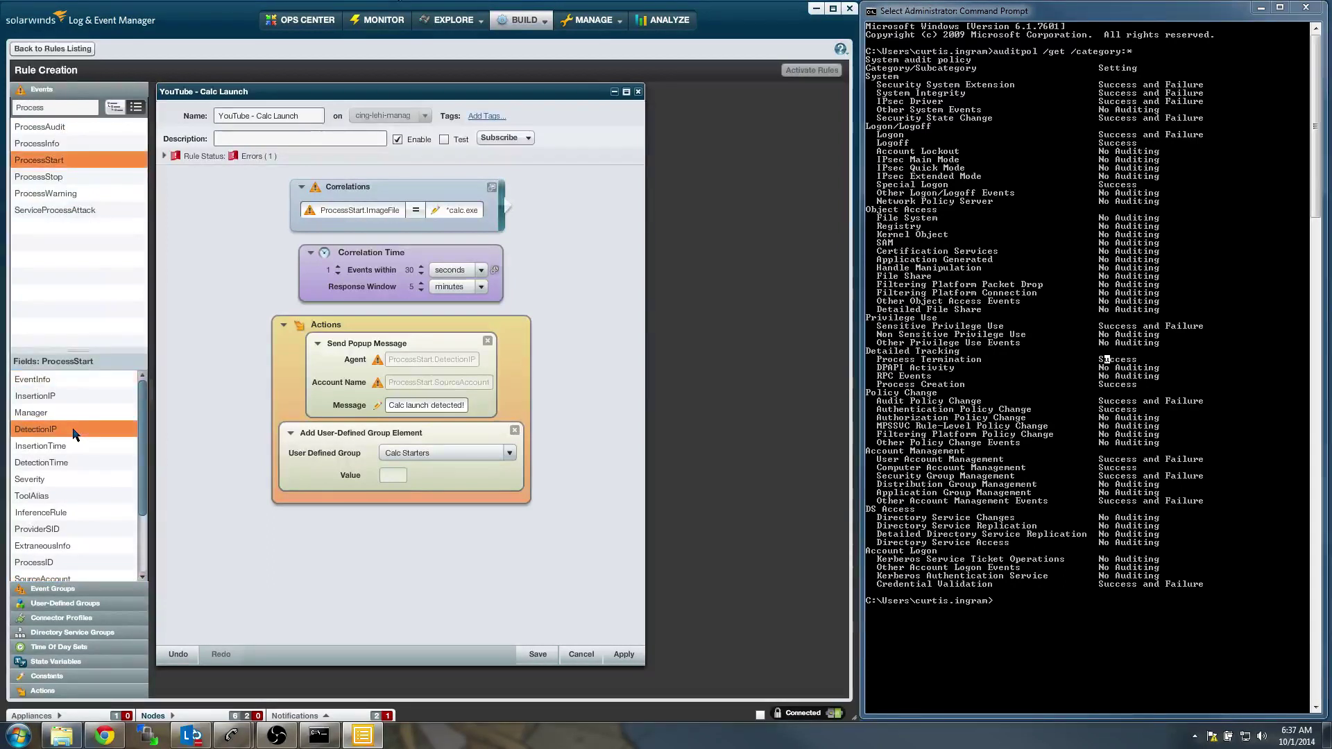
pyautogui.moveTo(75, 432); pyautogui.dragTo(393, 477)
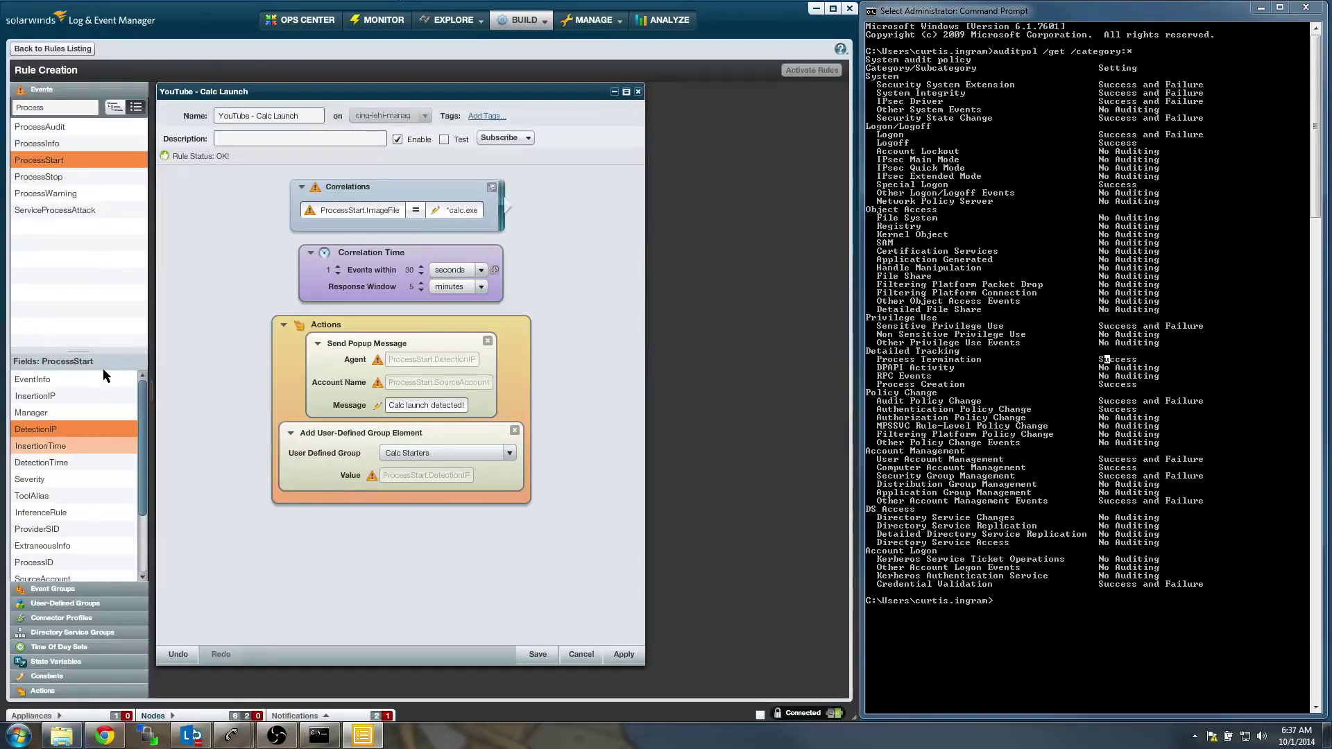
# Add a correlation requiring that ProcessStart.DetectionIP is not in the Calc Starters group, and save the rule
pyautogui.moveTo(49, 431); pyautogui.dragTo(384, 234)
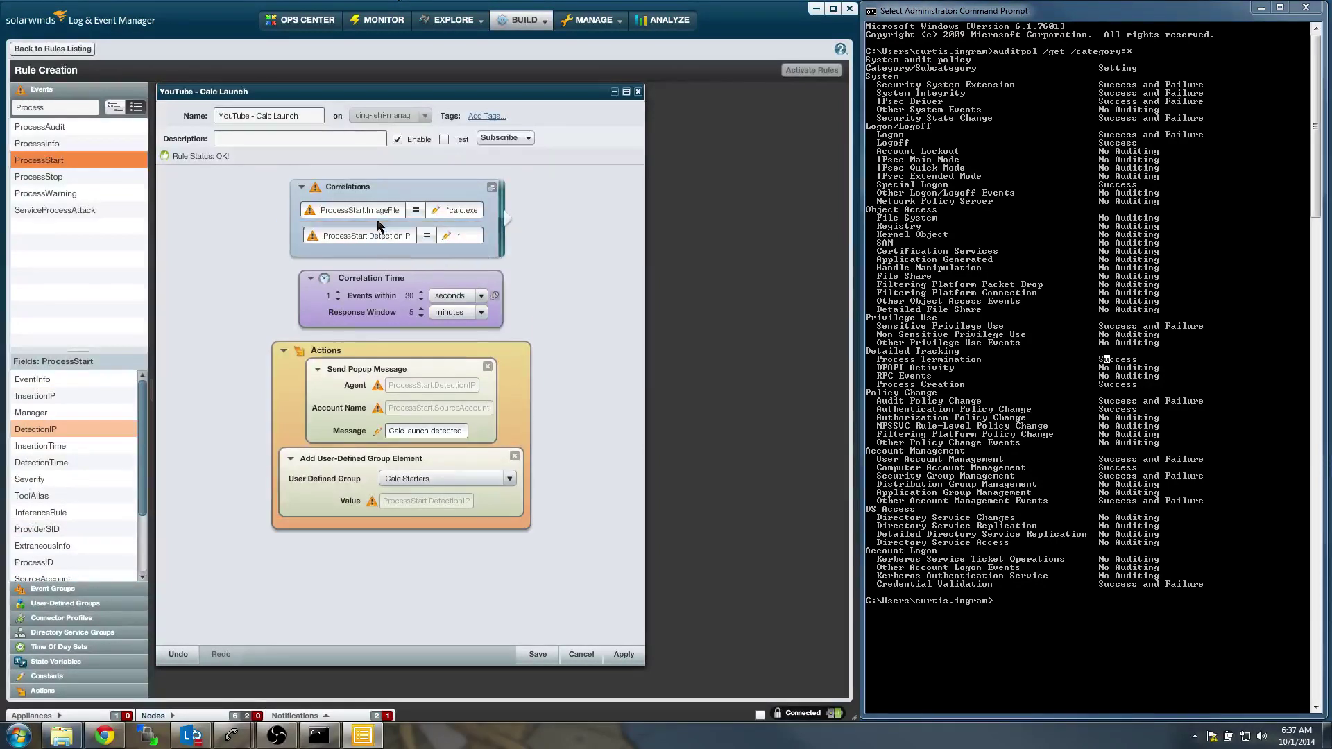
pyautogui.click(70, 603)
pyautogui.moveTo(47, 271); pyautogui.dragTo(464, 235)
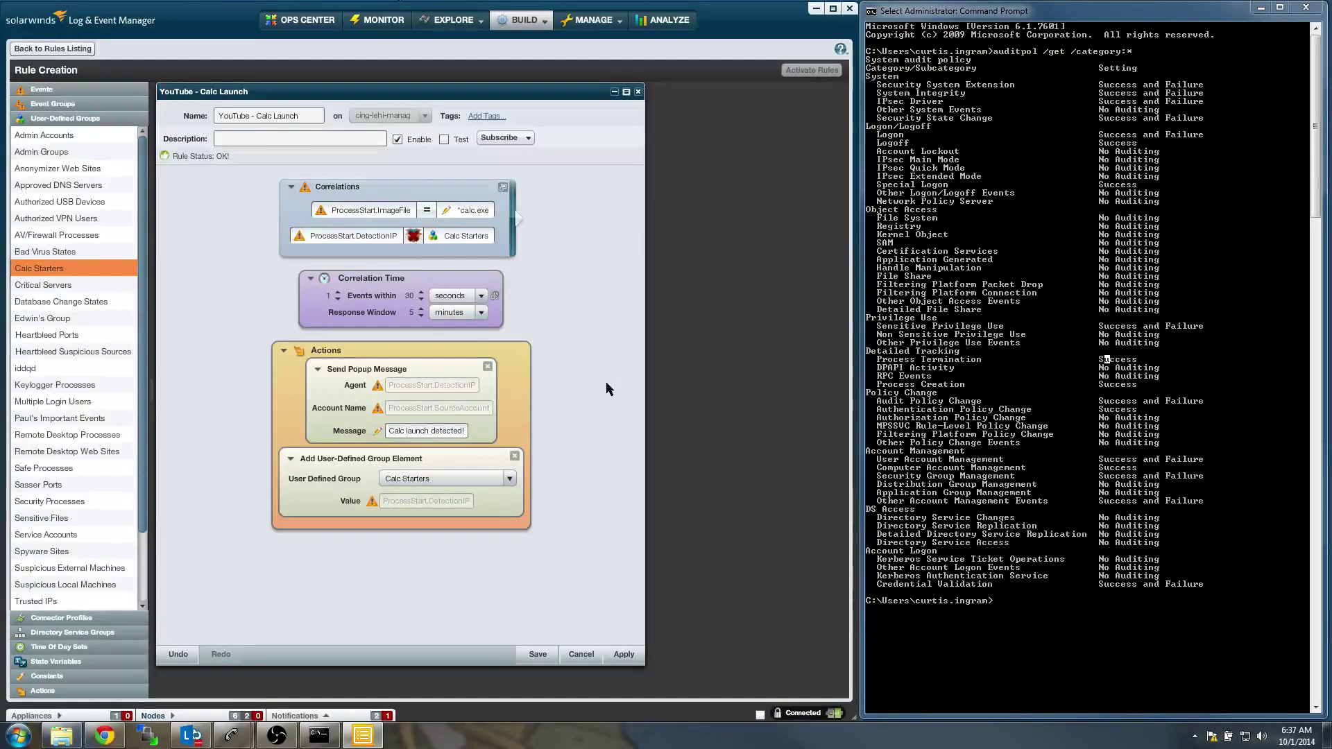
pyautogui.click(541, 644)
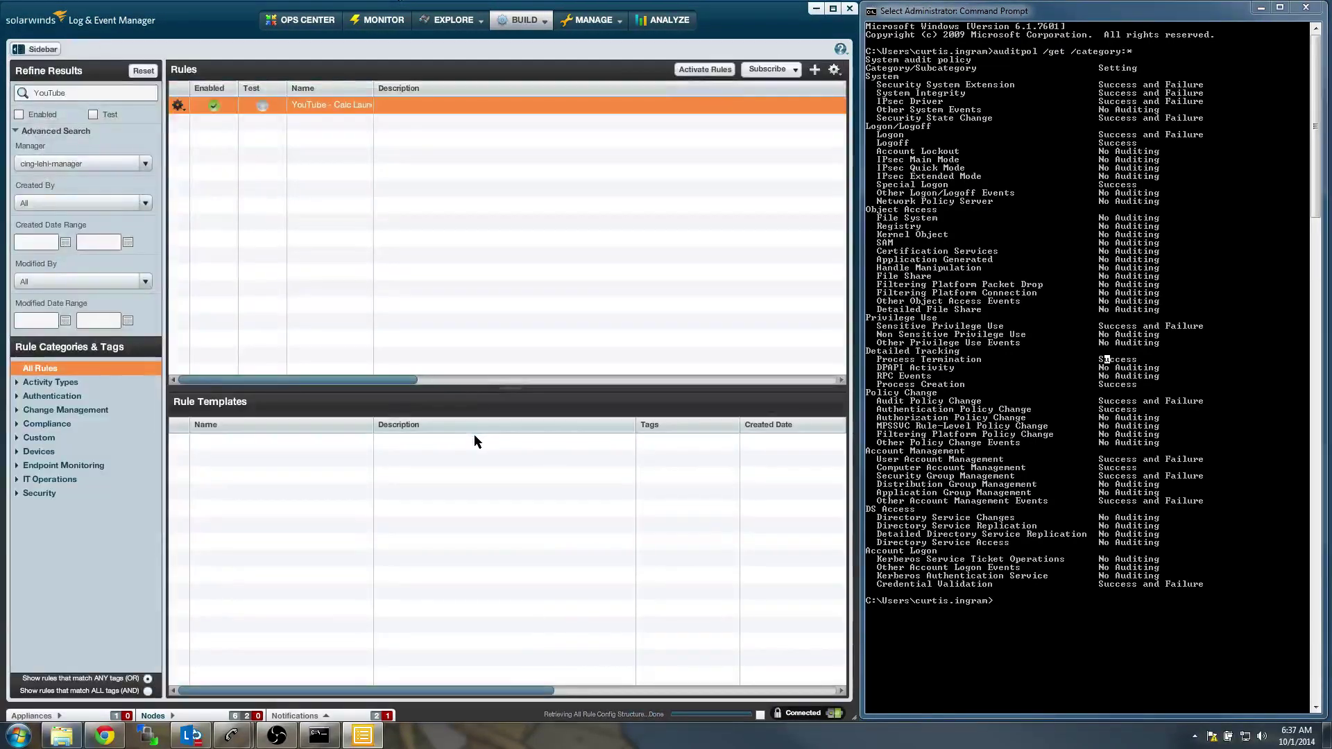
# Activate the rules and launch Calculator repeatedly to test the updated rule, dismissing the popup message
pyautogui.click(700, 70)
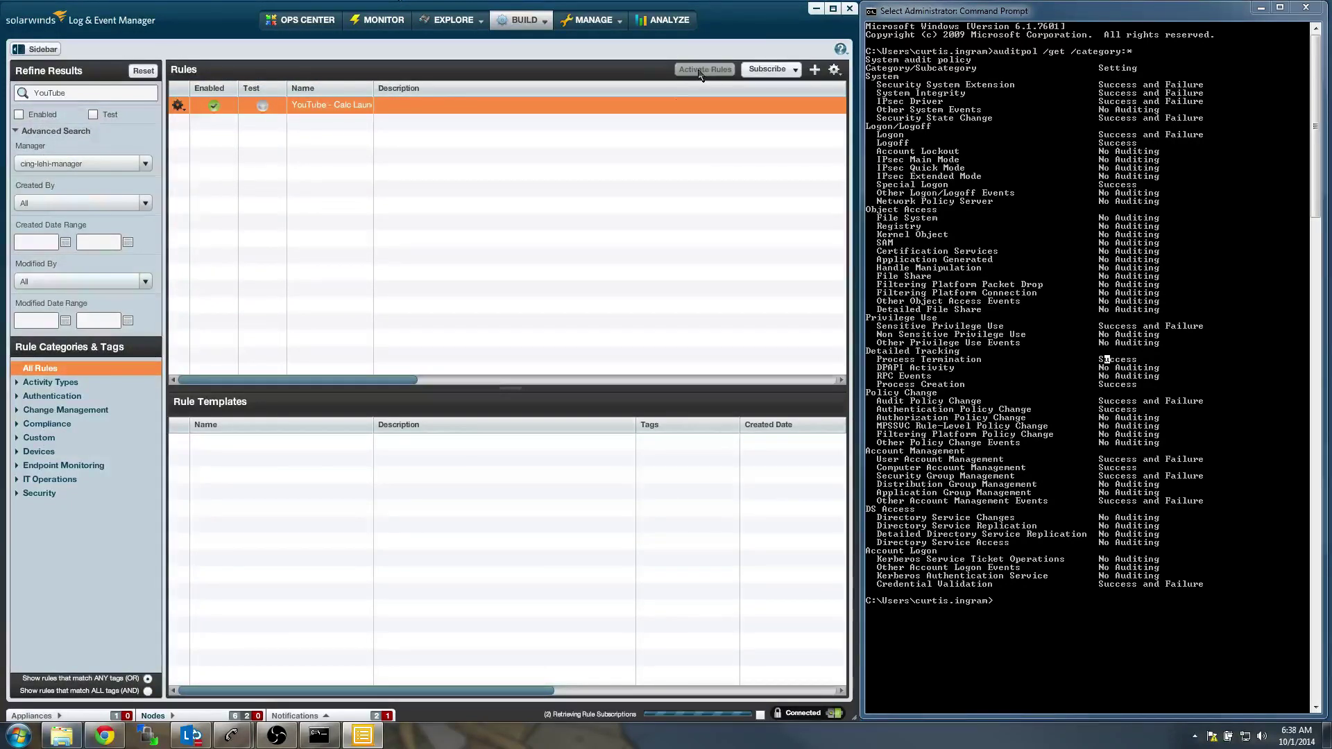
pyautogui.click(16, 736)
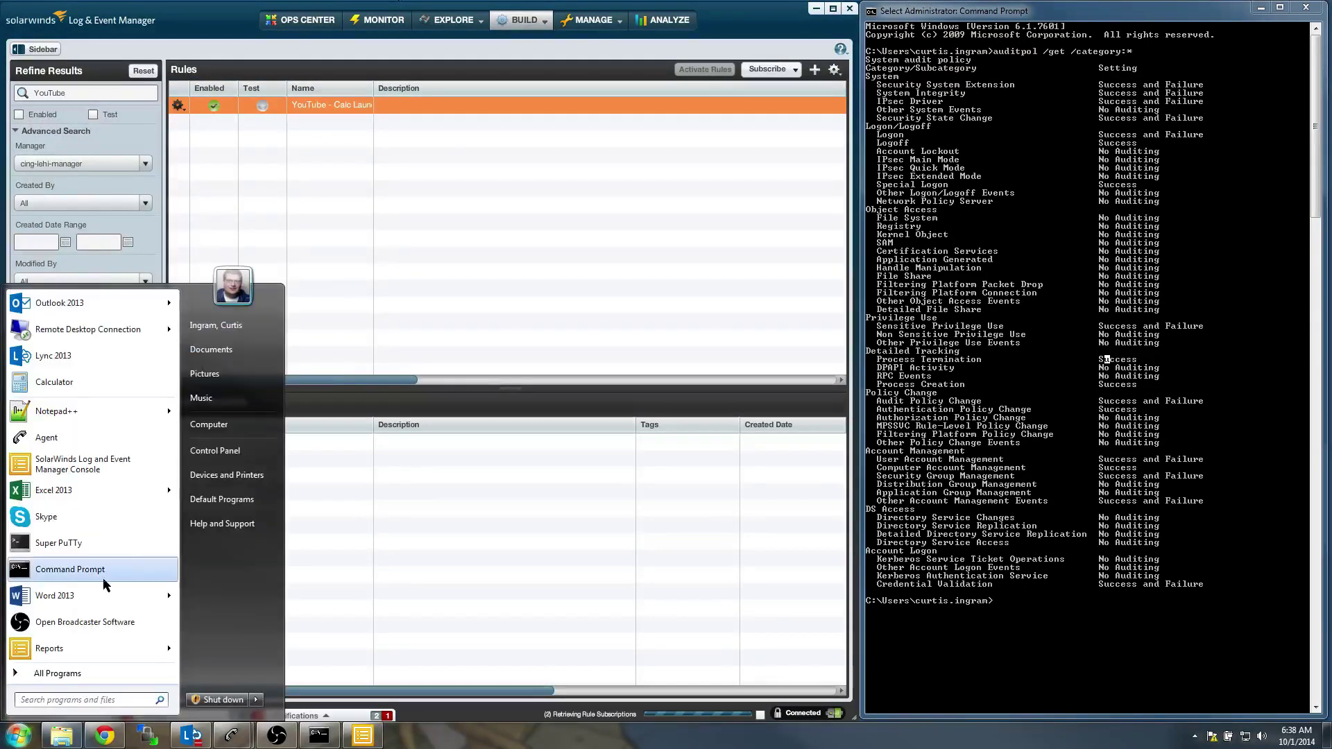
pyautogui.click(49, 383)
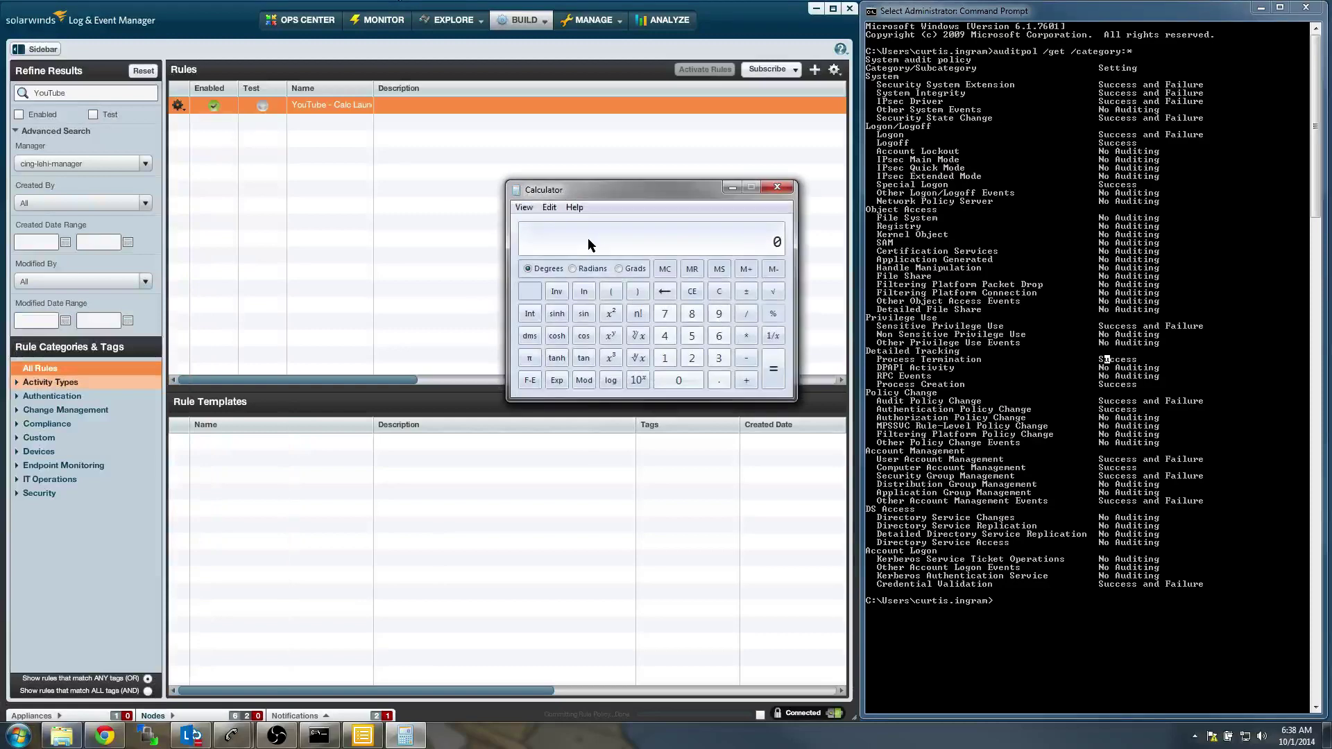
pyautogui.click(17, 736)
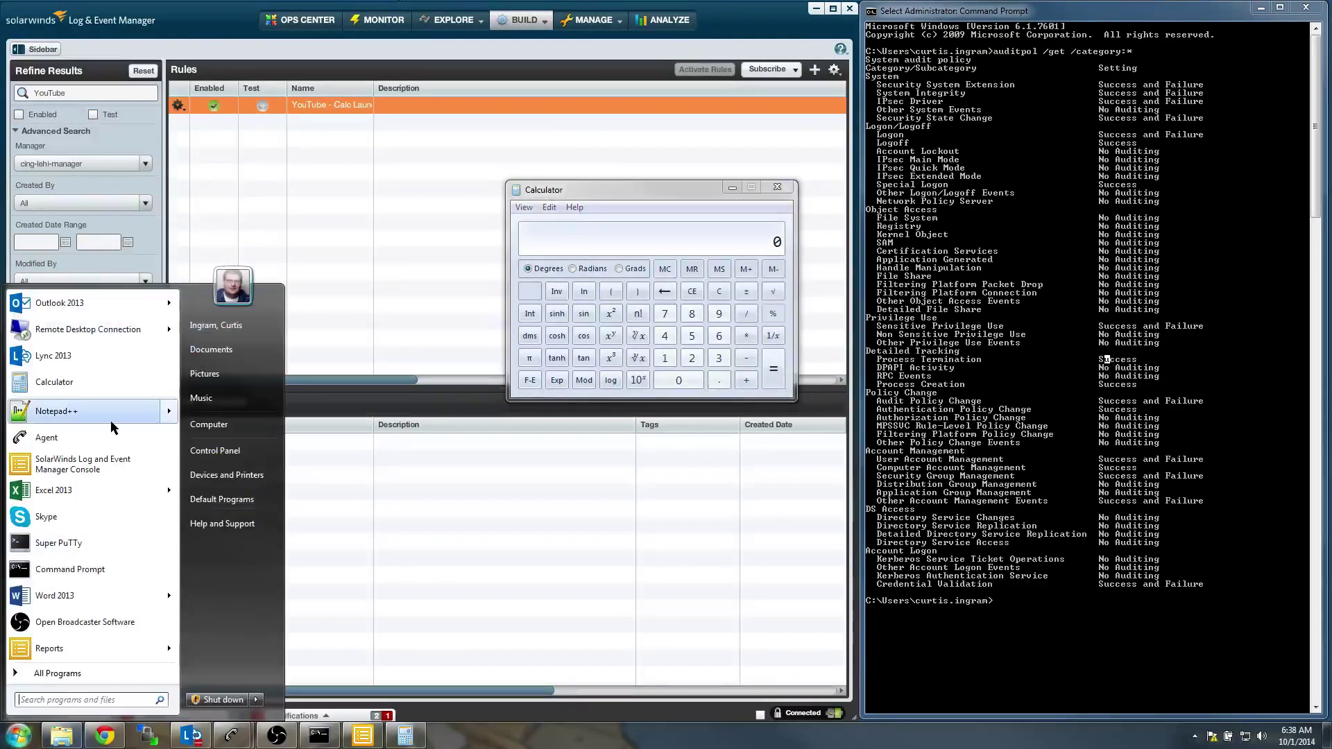
pyautogui.click(94, 375)
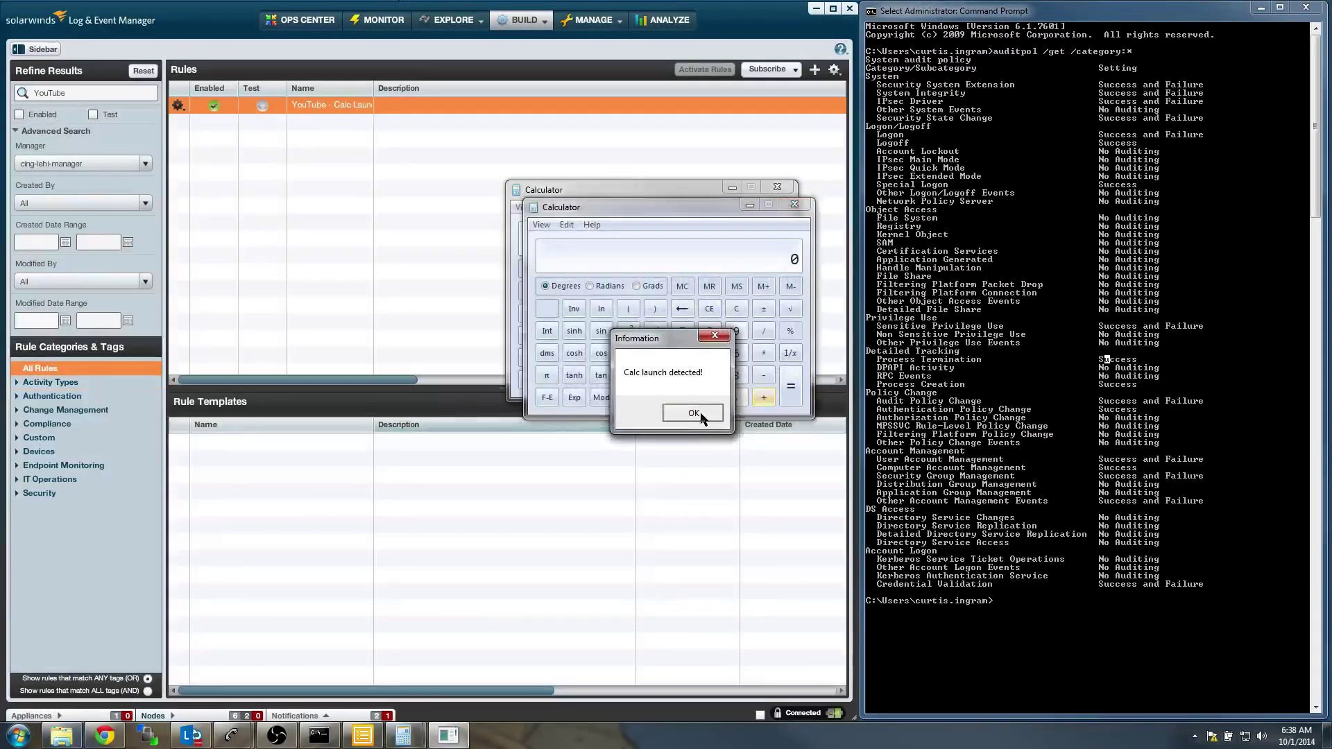
pyautogui.click(693, 412)
pyautogui.click(17, 737)
pyautogui.click(70, 385)
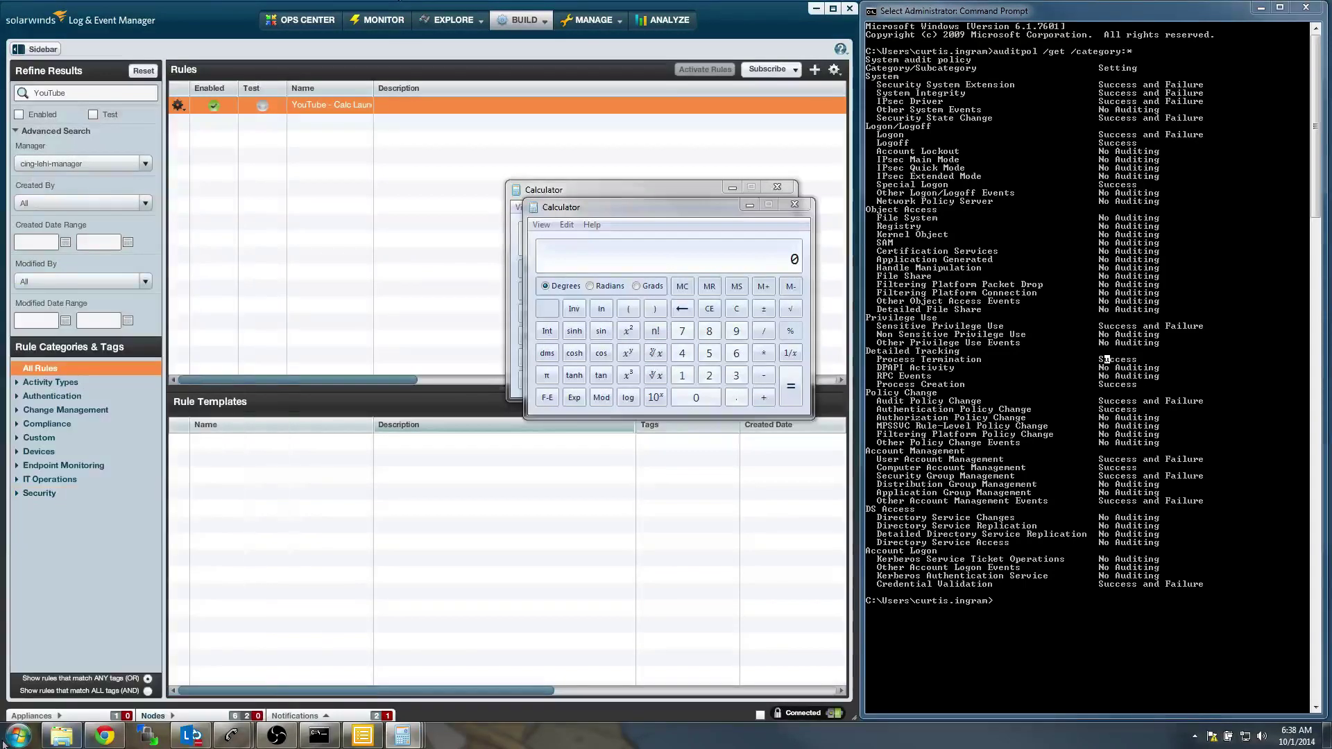
pyautogui.click(17, 736)
pyautogui.click(76, 396)
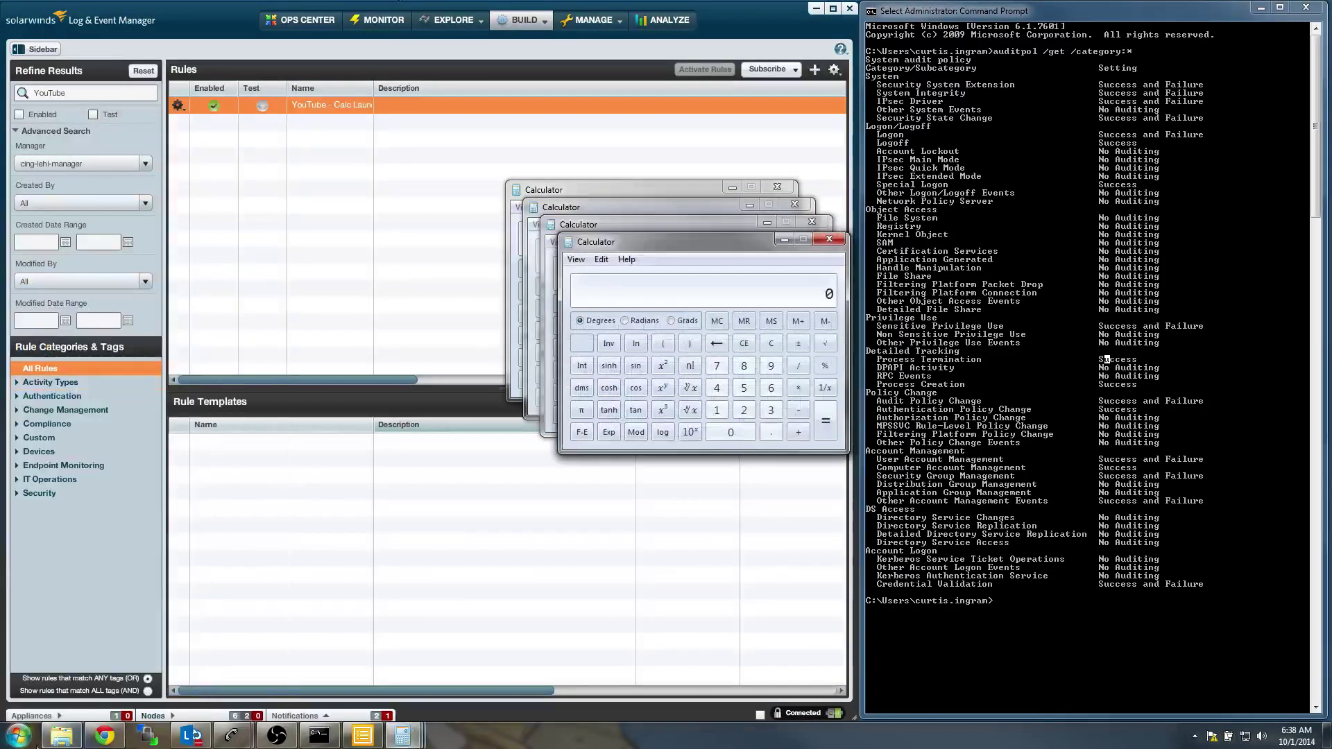
pyautogui.click(17, 737)
pyautogui.click(69, 387)
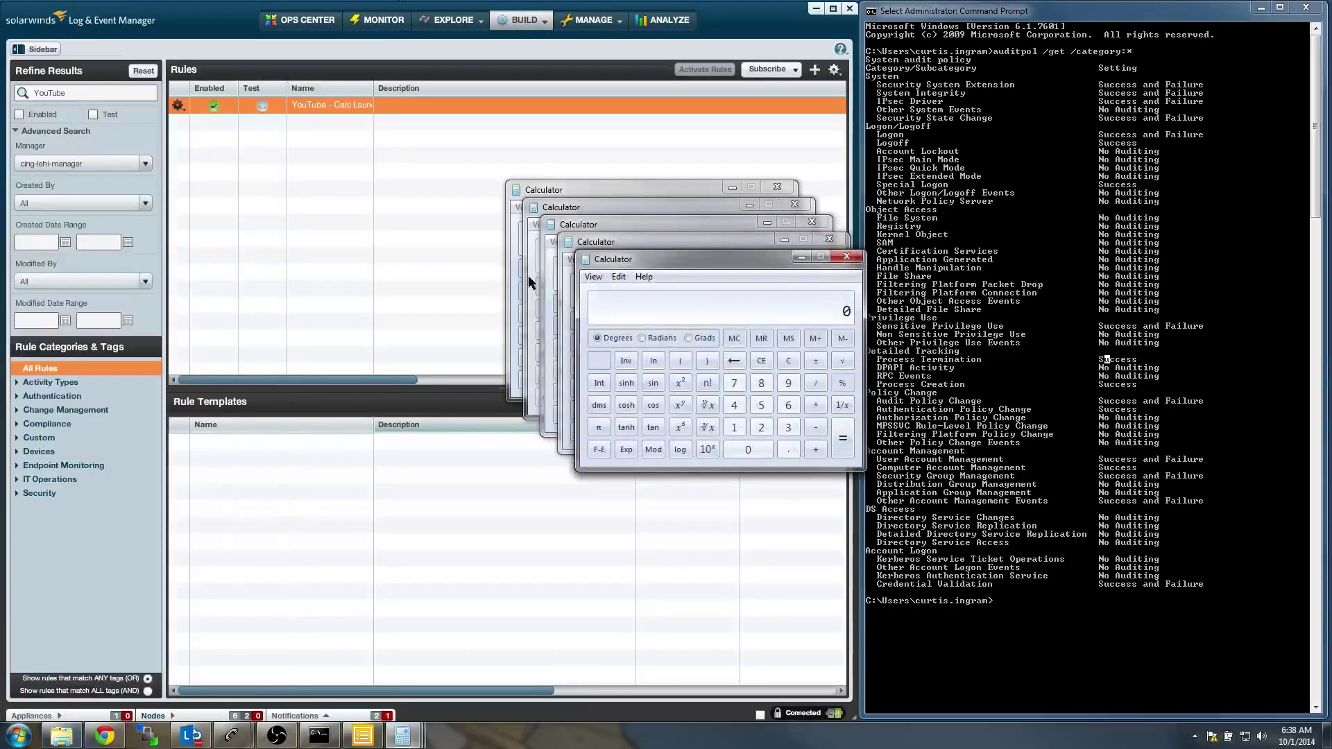
# Examine the My Laptop event feed for the calc.exe launches and return to the rules list
pyautogui.click(378, 19)
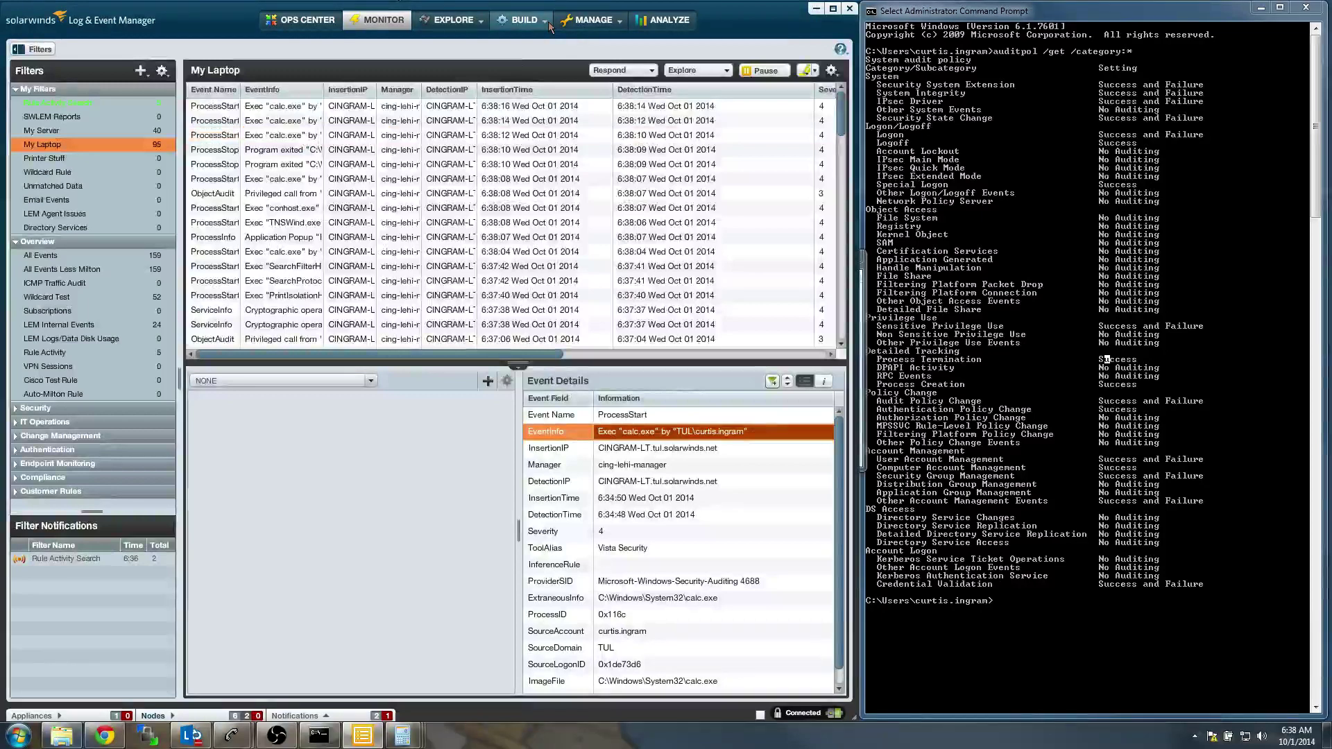
pyautogui.click(522, 20)
pyautogui.click(544, 53)
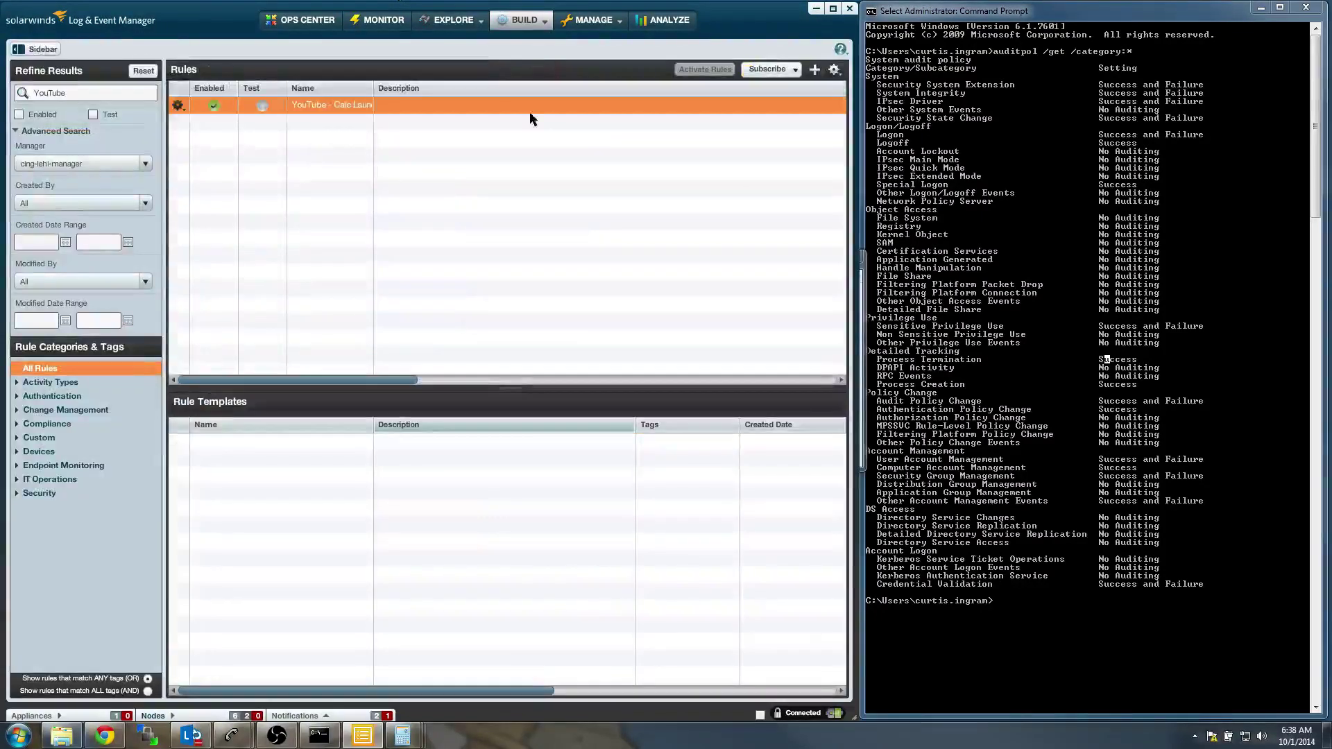
# Create a new rule and show the fields of the ProcessStop event
pyautogui.click(1151, 384)
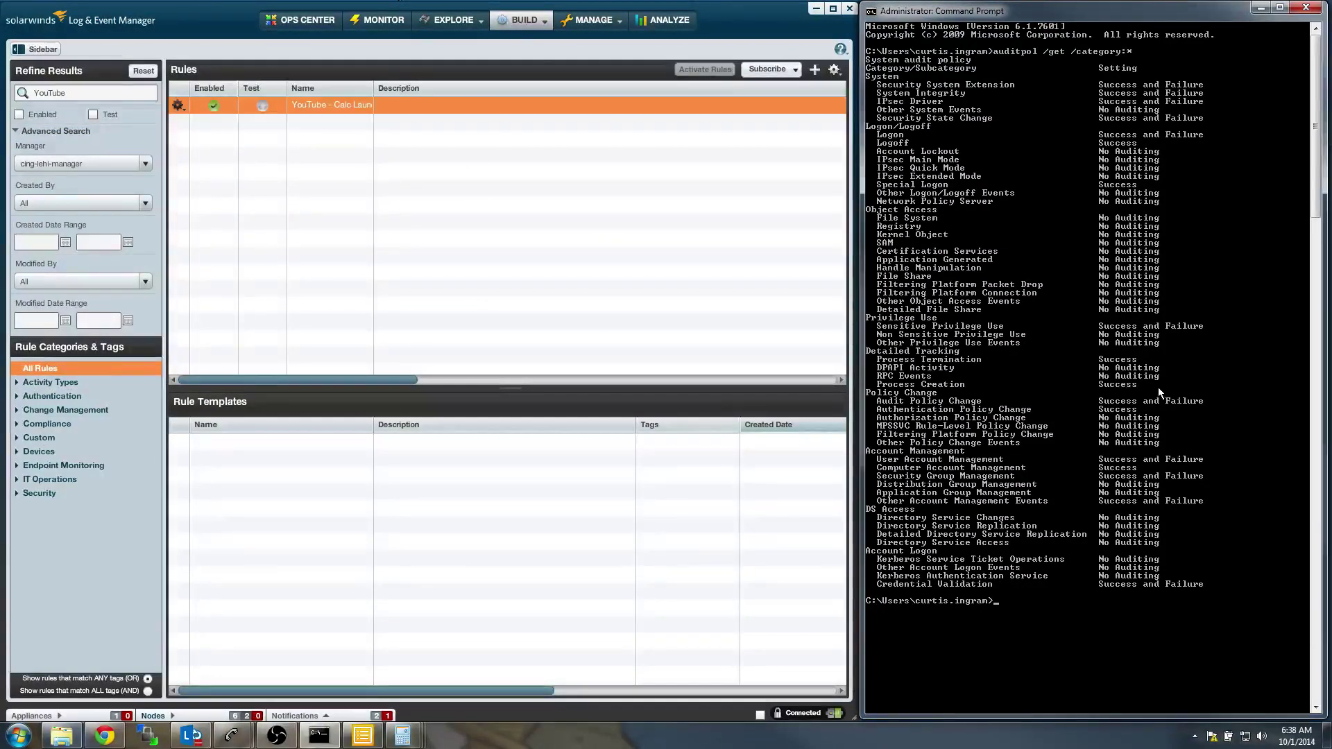
pyautogui.click(461, 214)
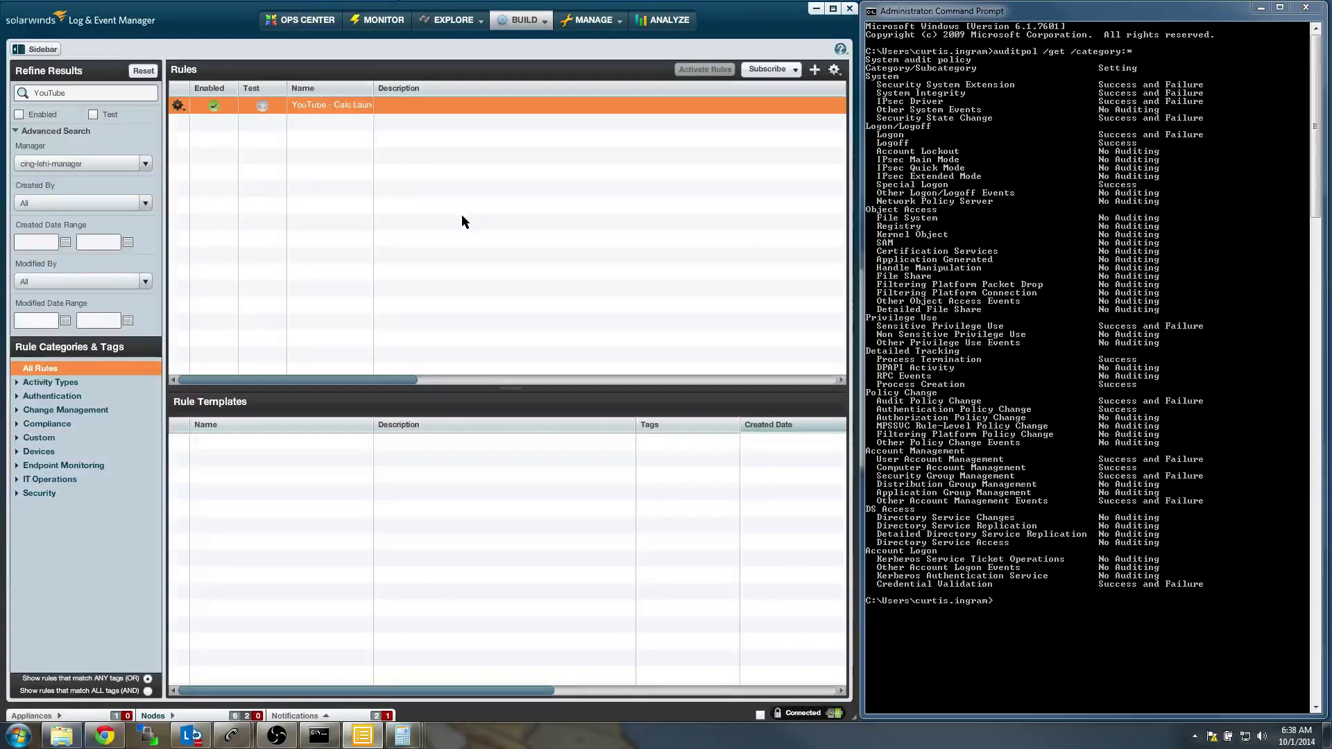
pyautogui.click(815, 71)
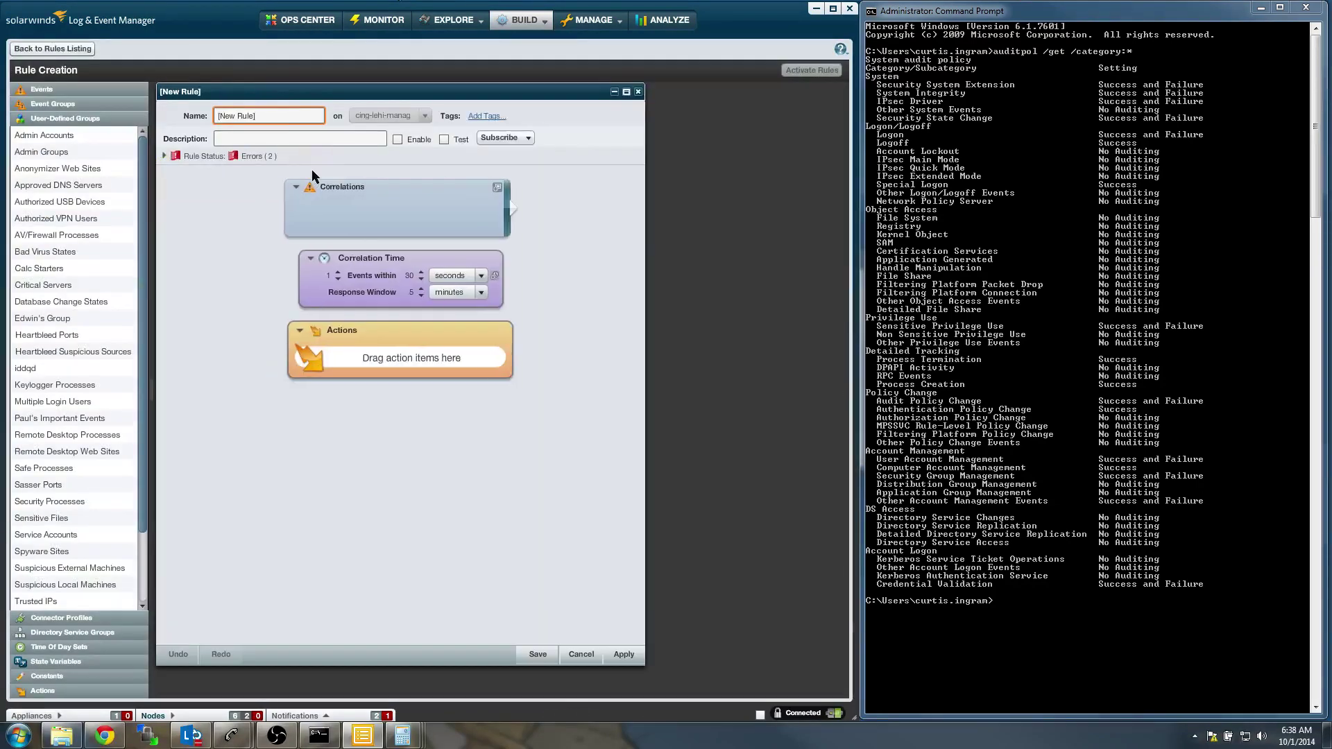
pyautogui.click(54, 89)
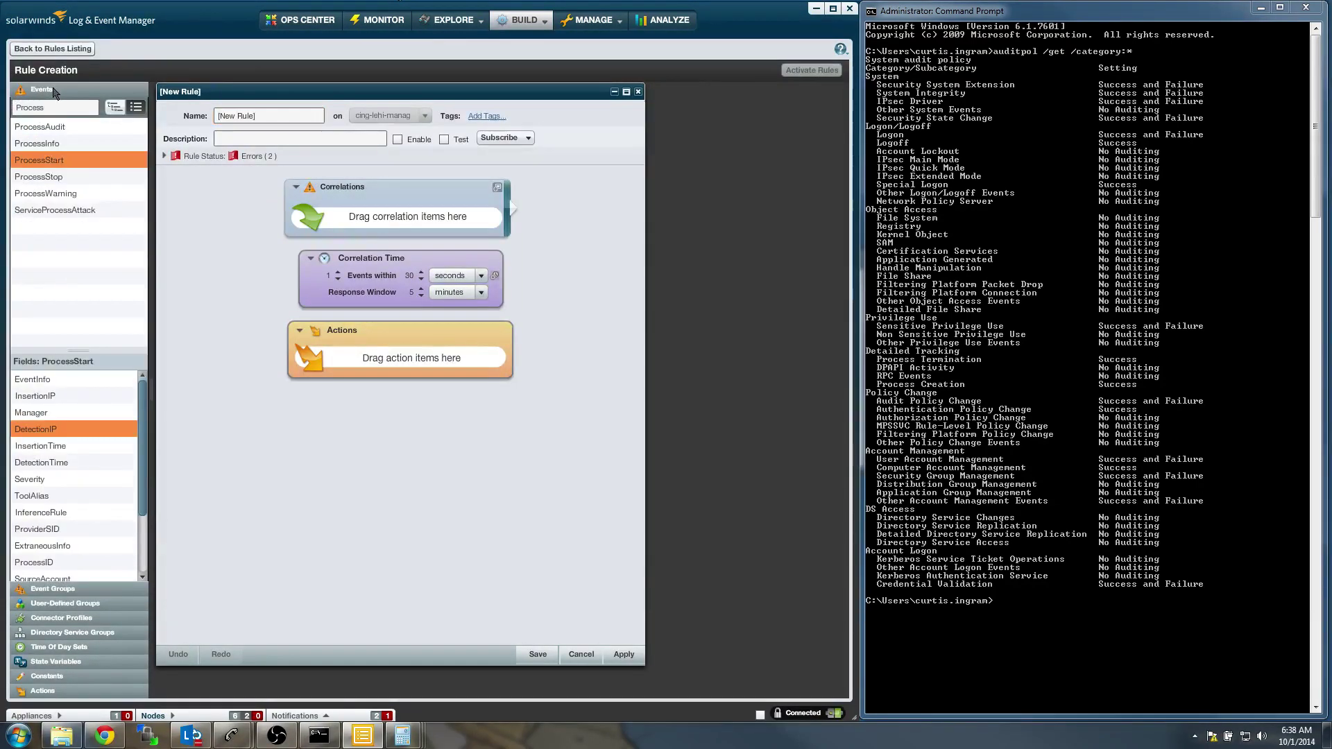
pyautogui.click(68, 179)
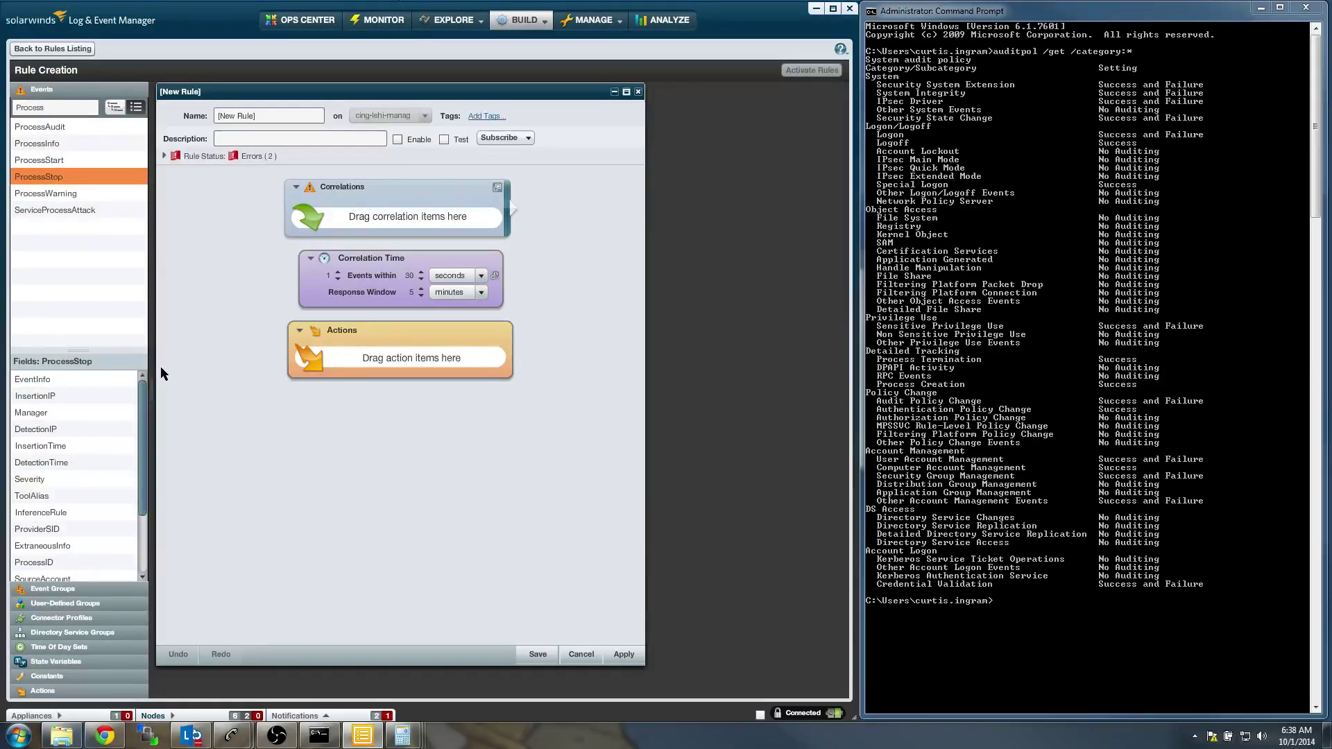
# Close the open Calculator windows to generate process stop events
pyautogui.moveTo(402, 735)
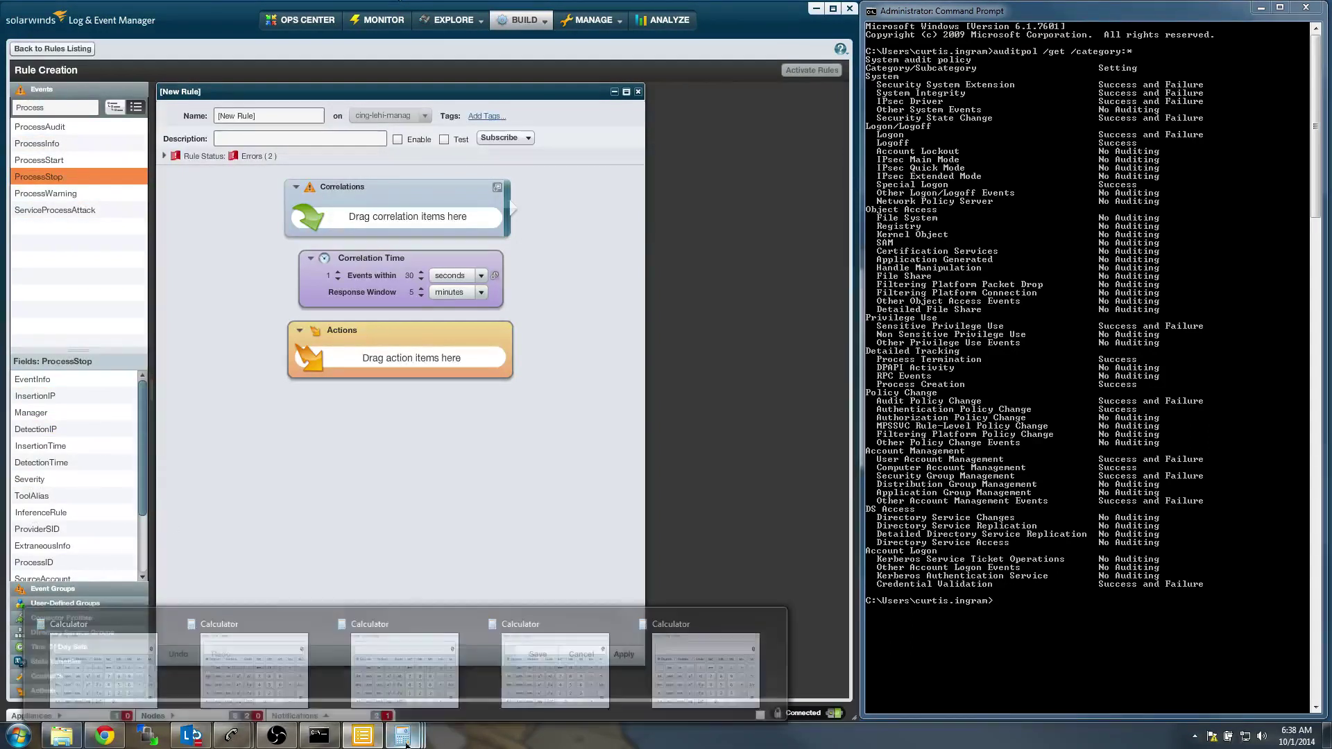
pyautogui.click(767, 618)
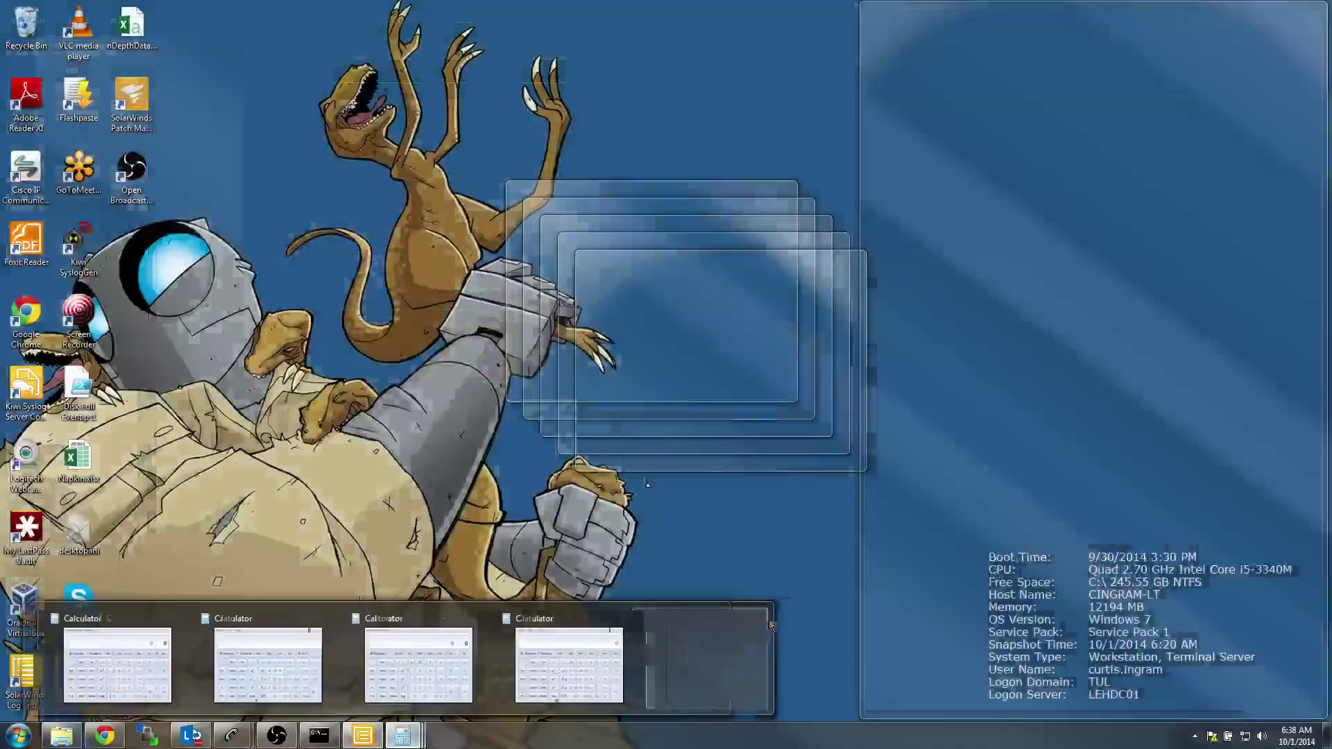
pyautogui.click(695, 619)
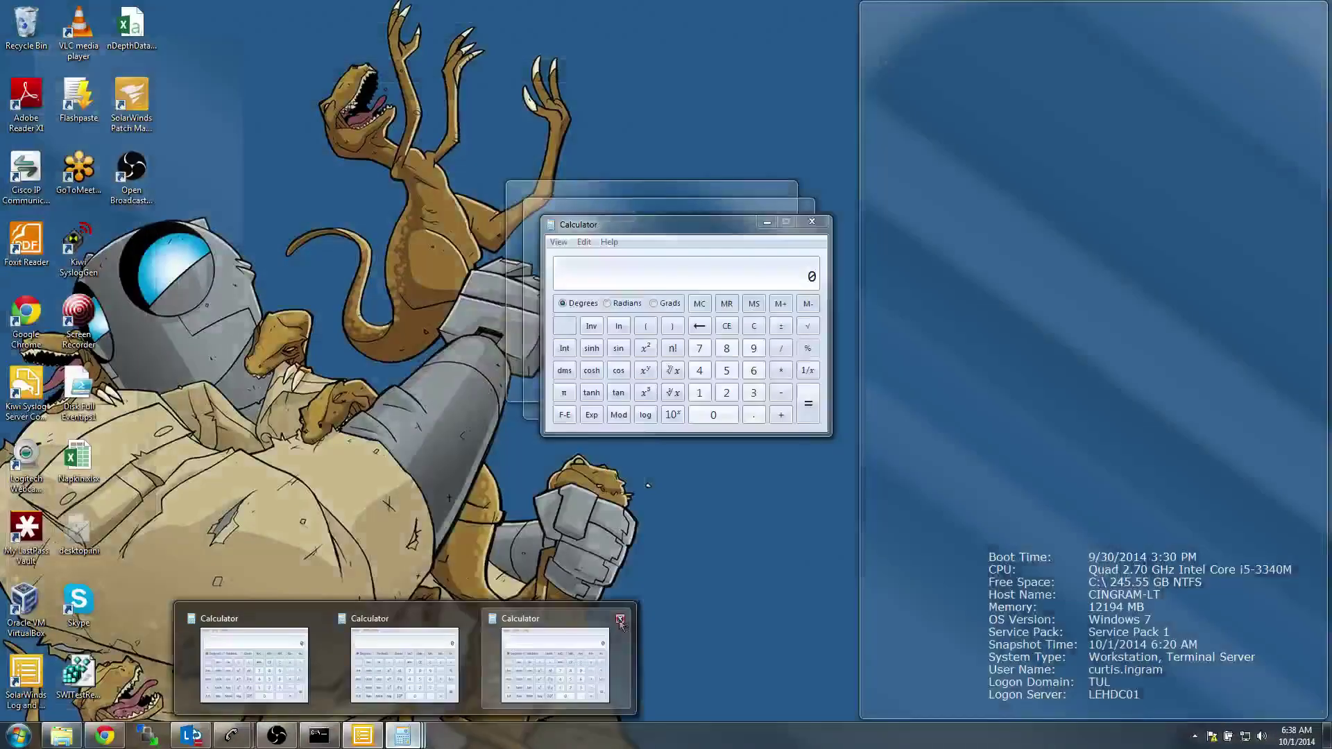
pyautogui.click(619, 618)
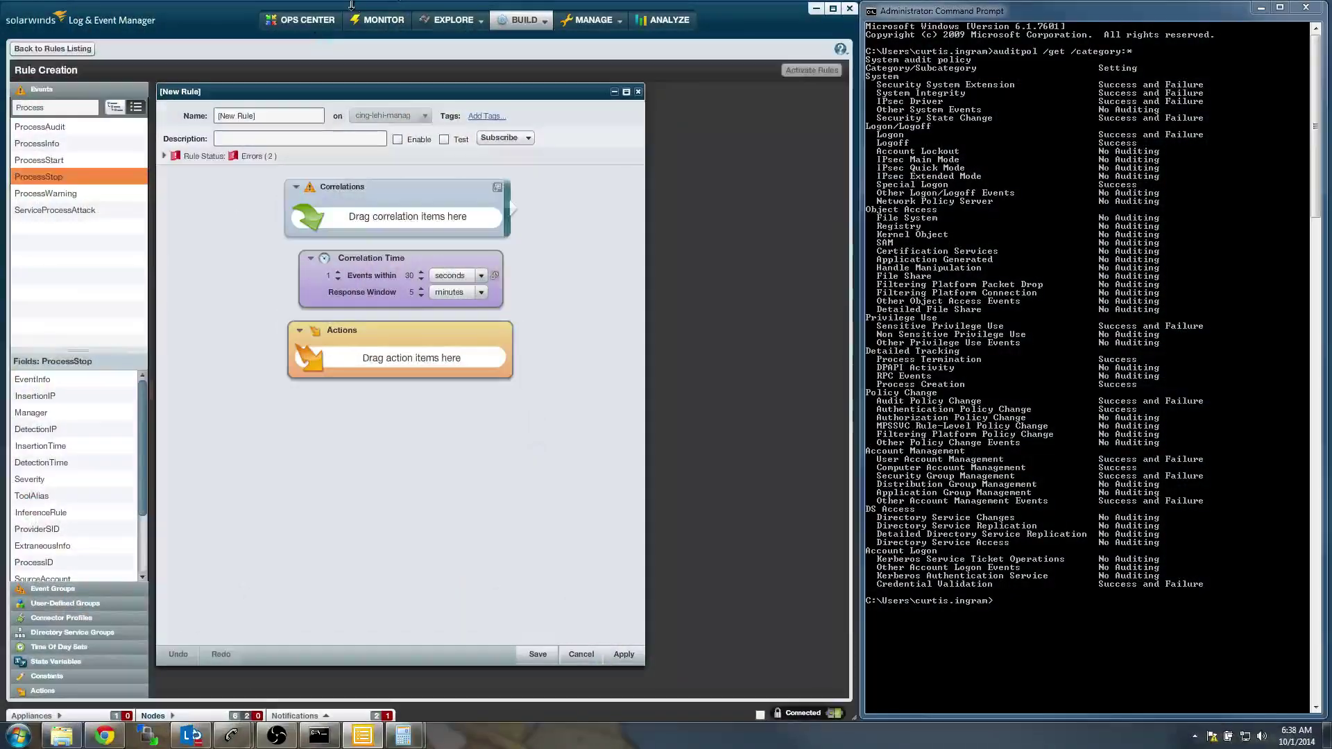
# Examine the newest calc.exe ProcessStop event in the My Laptop feed and return to the new rule
pyautogui.click(378, 21)
pyautogui.click(278, 107)
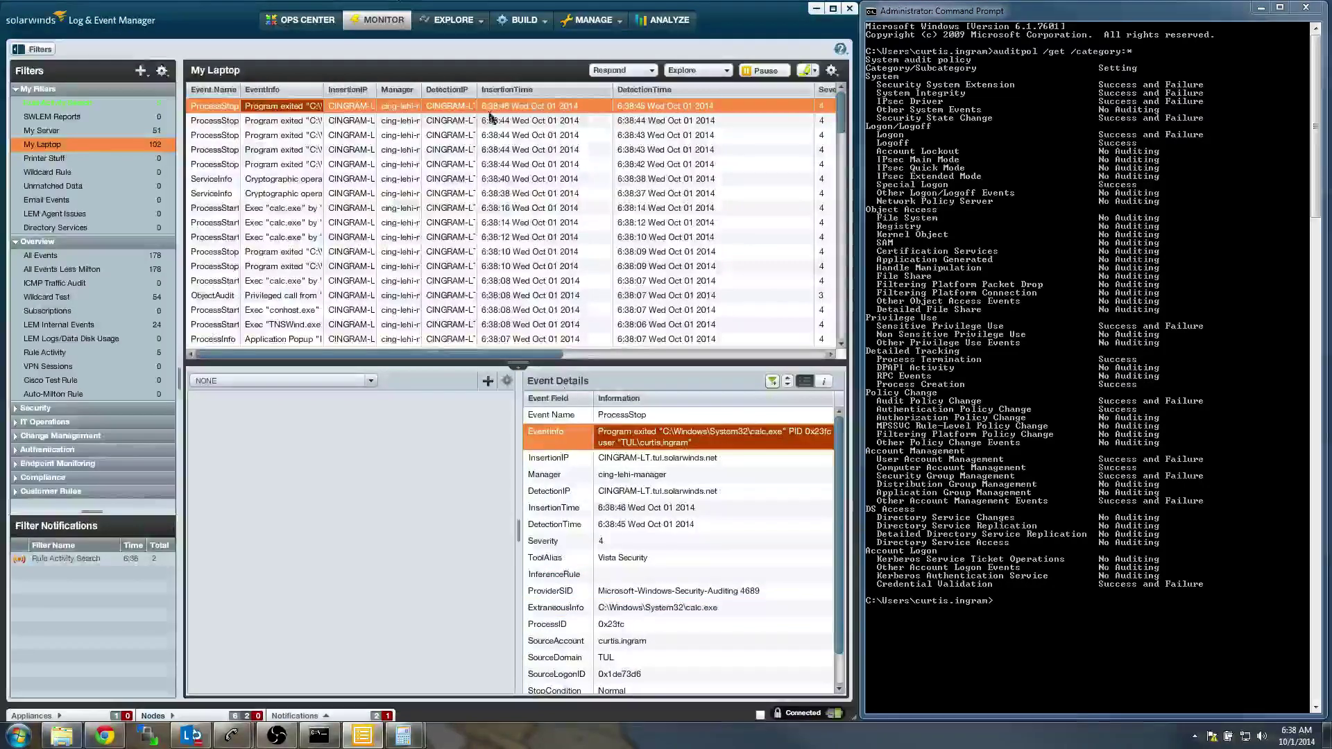
pyautogui.click(521, 22)
pyautogui.click(522, 52)
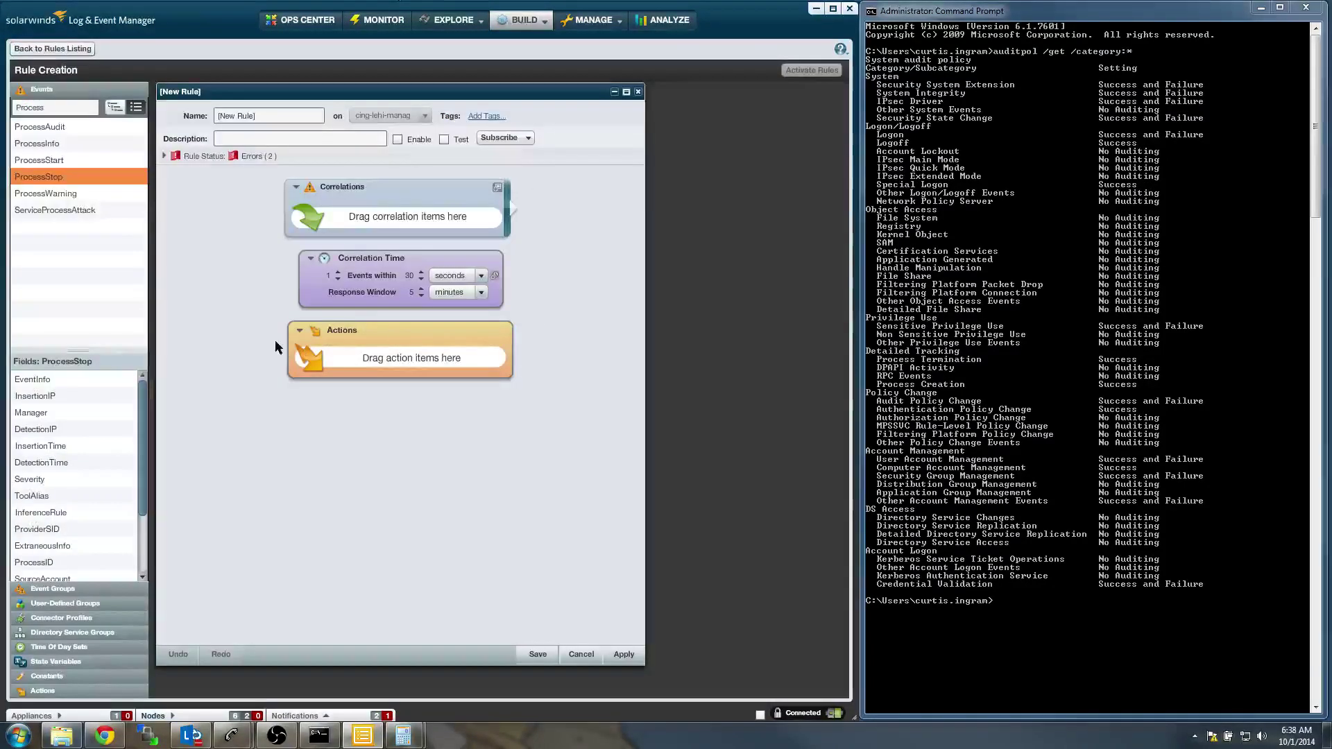
# Name the new rule "YouTube - Calc Stopped"
pyautogui.tripleClick(265, 115)
pyautogui.write('Yo')
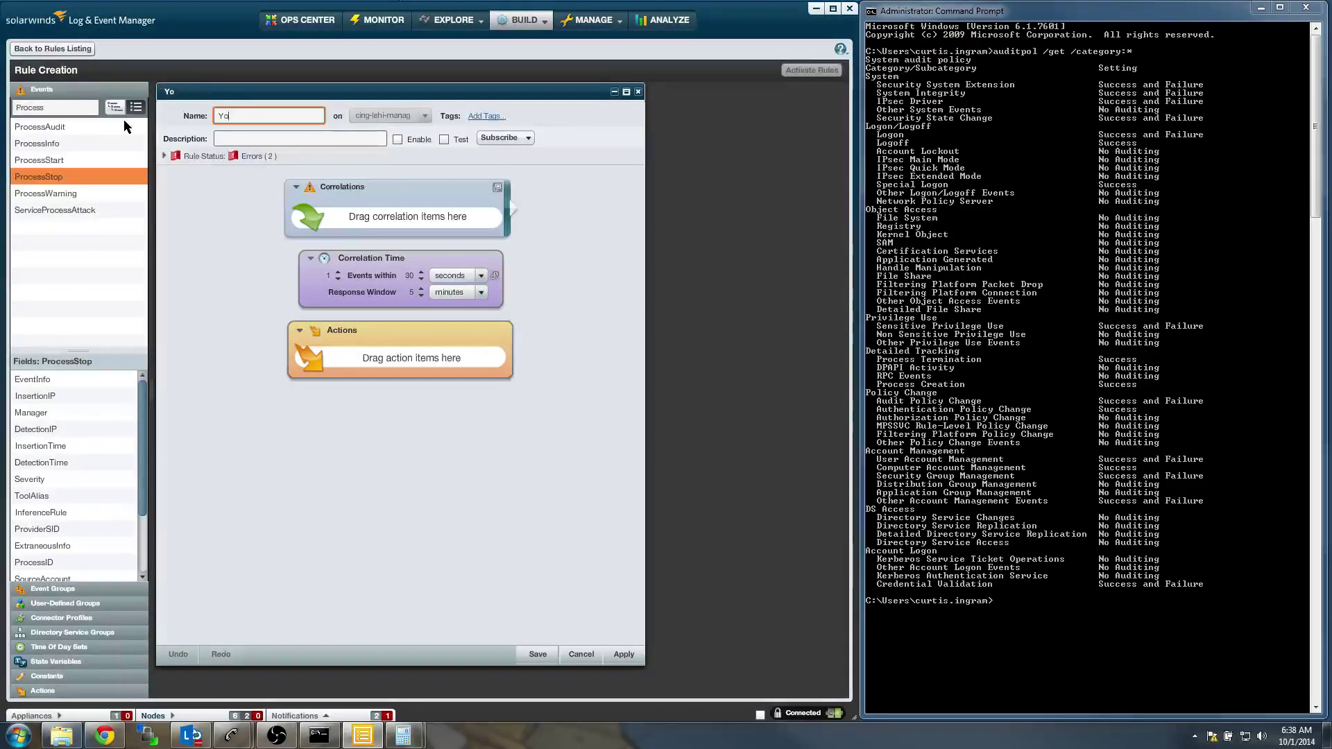
pyautogui.write('uTube - Calc Stopped')
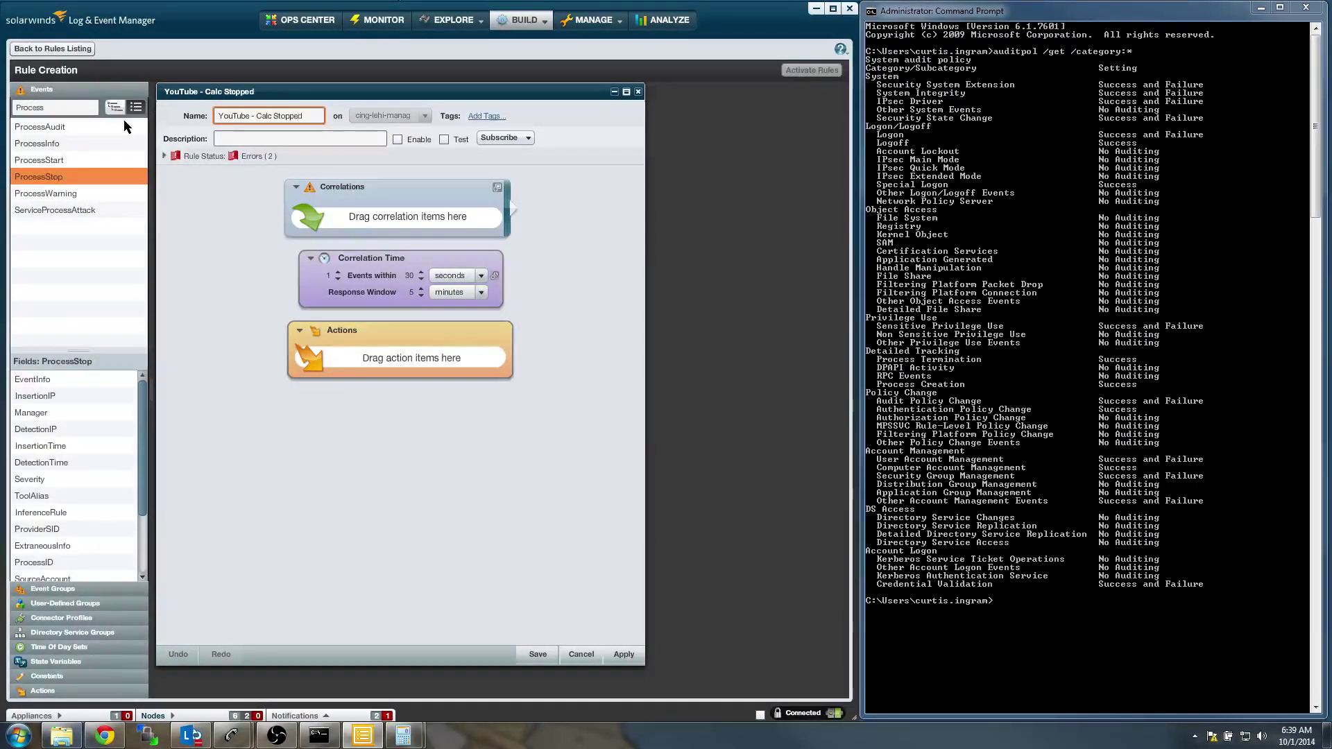
# Add a correlation requiring ProcessStop.ExtraneousInfo to equal *calc.exe
pyautogui.click(82, 178)
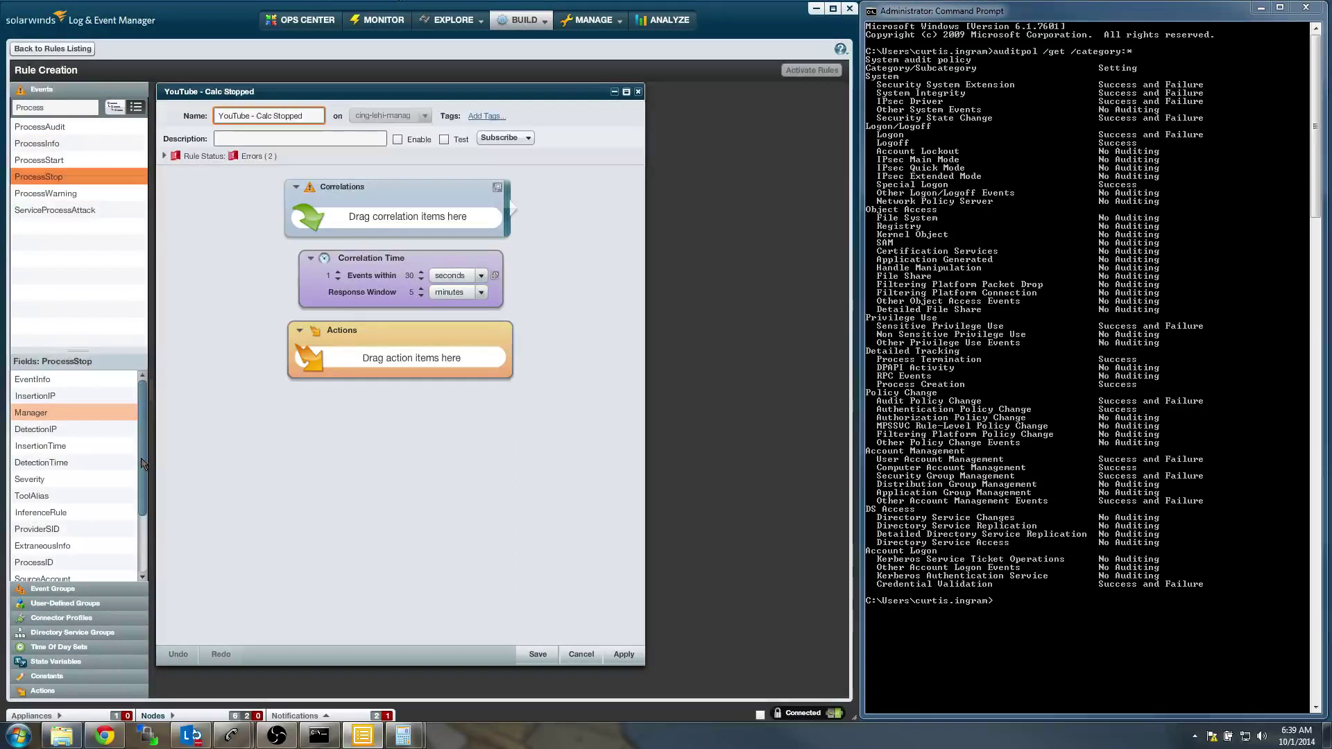
pyautogui.scroll(-2, 142, 464)
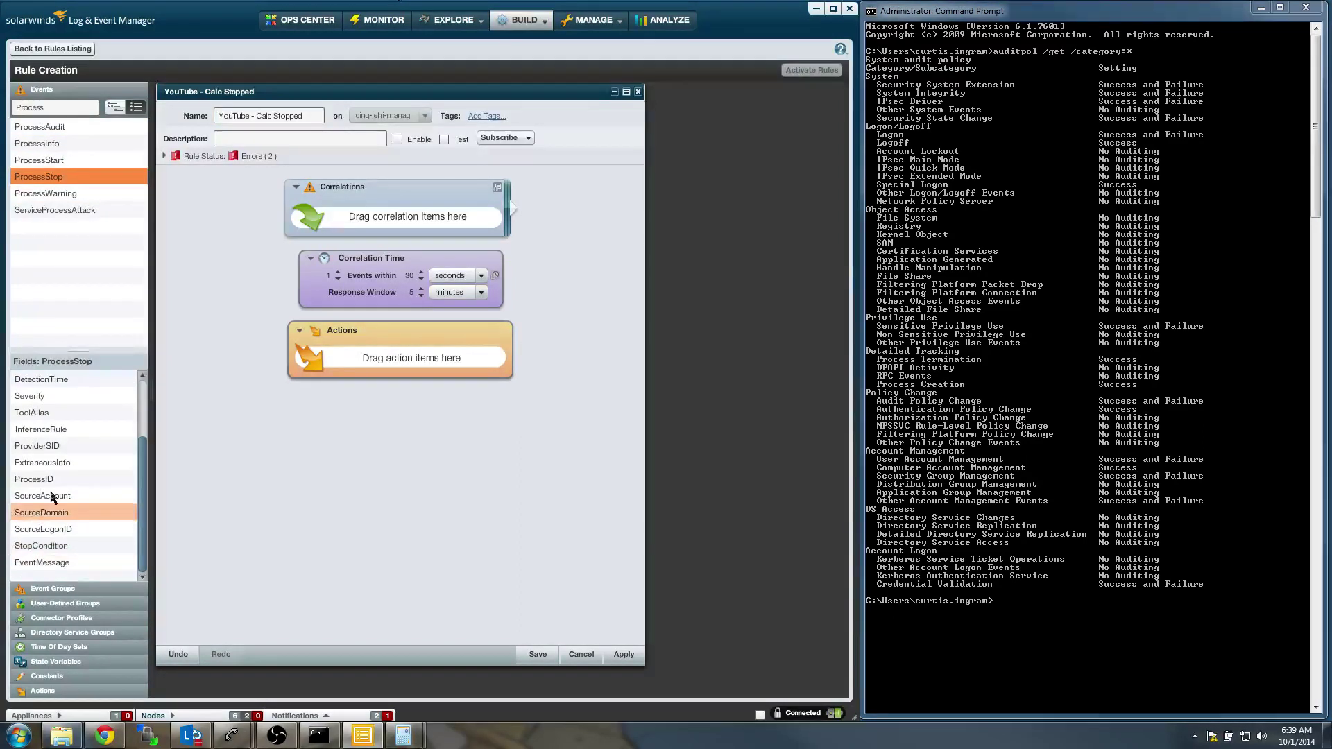
pyautogui.moveTo(43, 466); pyautogui.dragTo(403, 214)
pyautogui.click(470, 211)
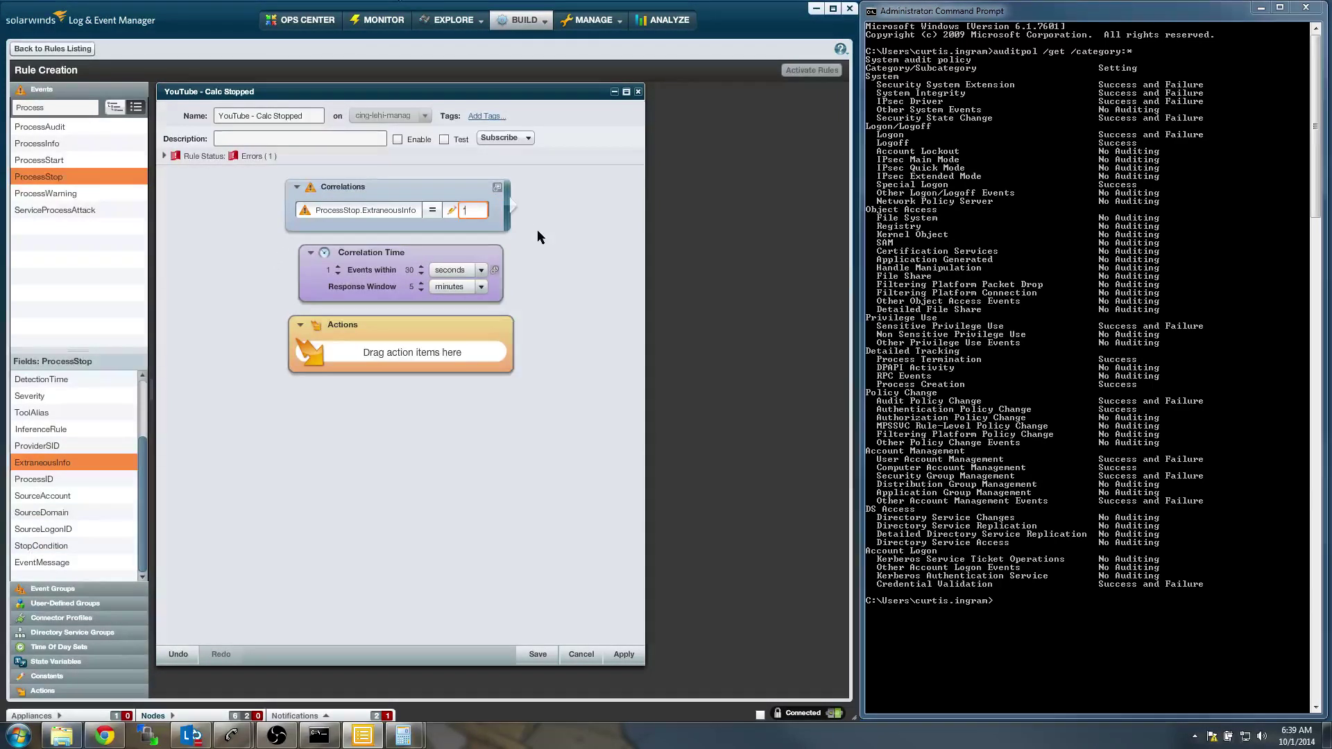
pyautogui.write('*calc.exe')
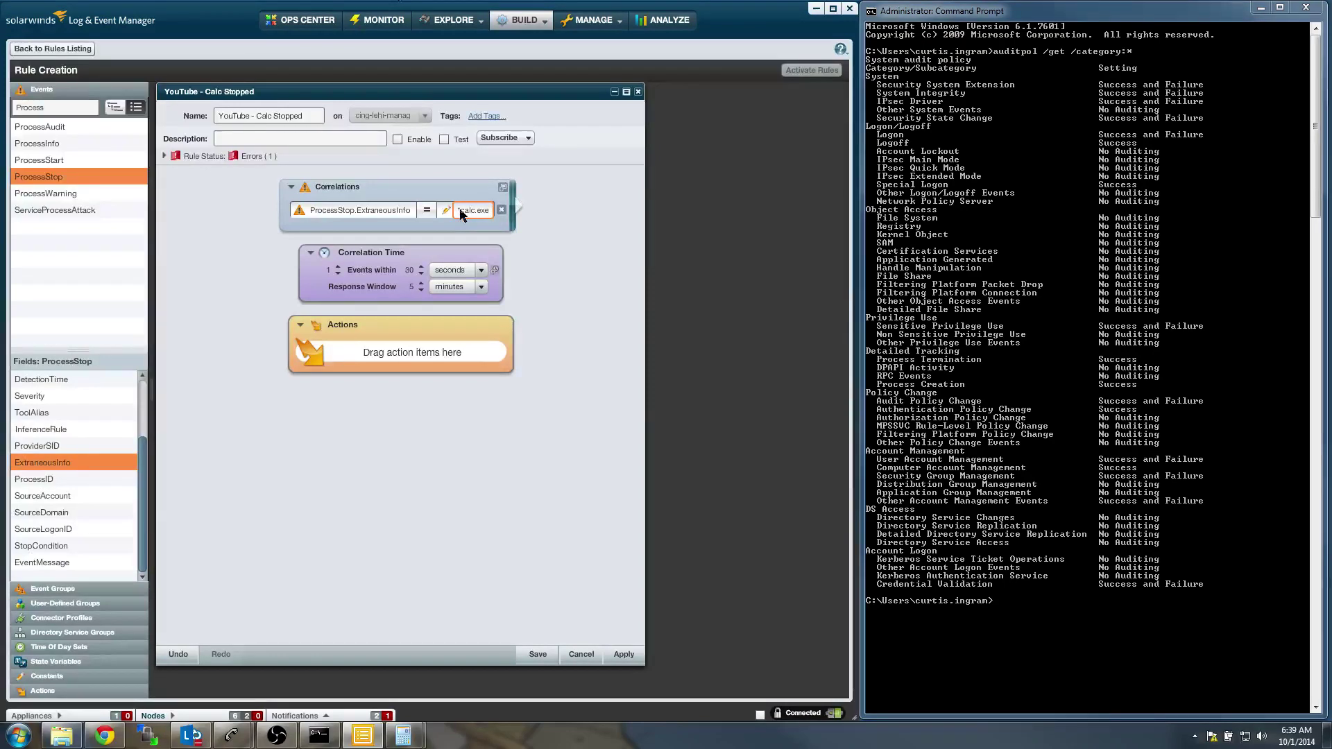
# Check the ExtraneousInfo field of the Calculator exit event in the My Laptop feed and return to the rule
pyautogui.click(378, 19)
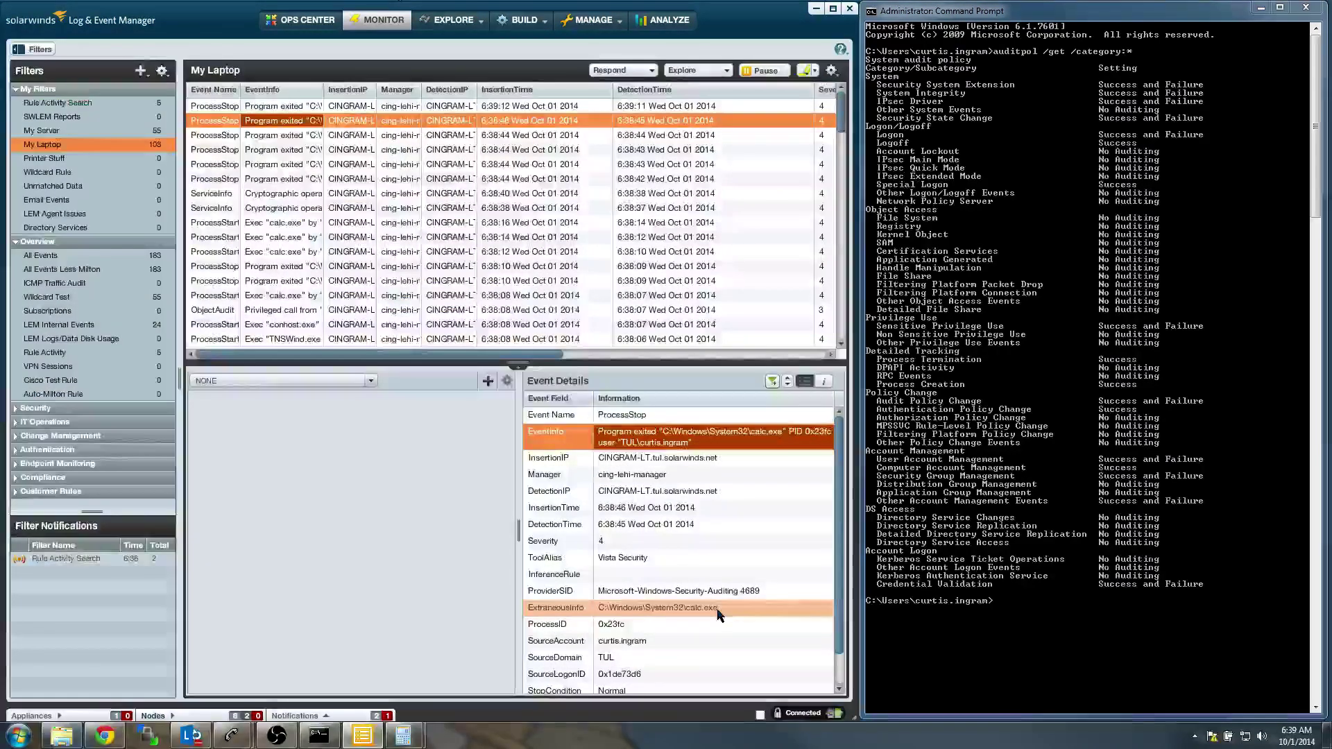
pyautogui.click(523, 20)
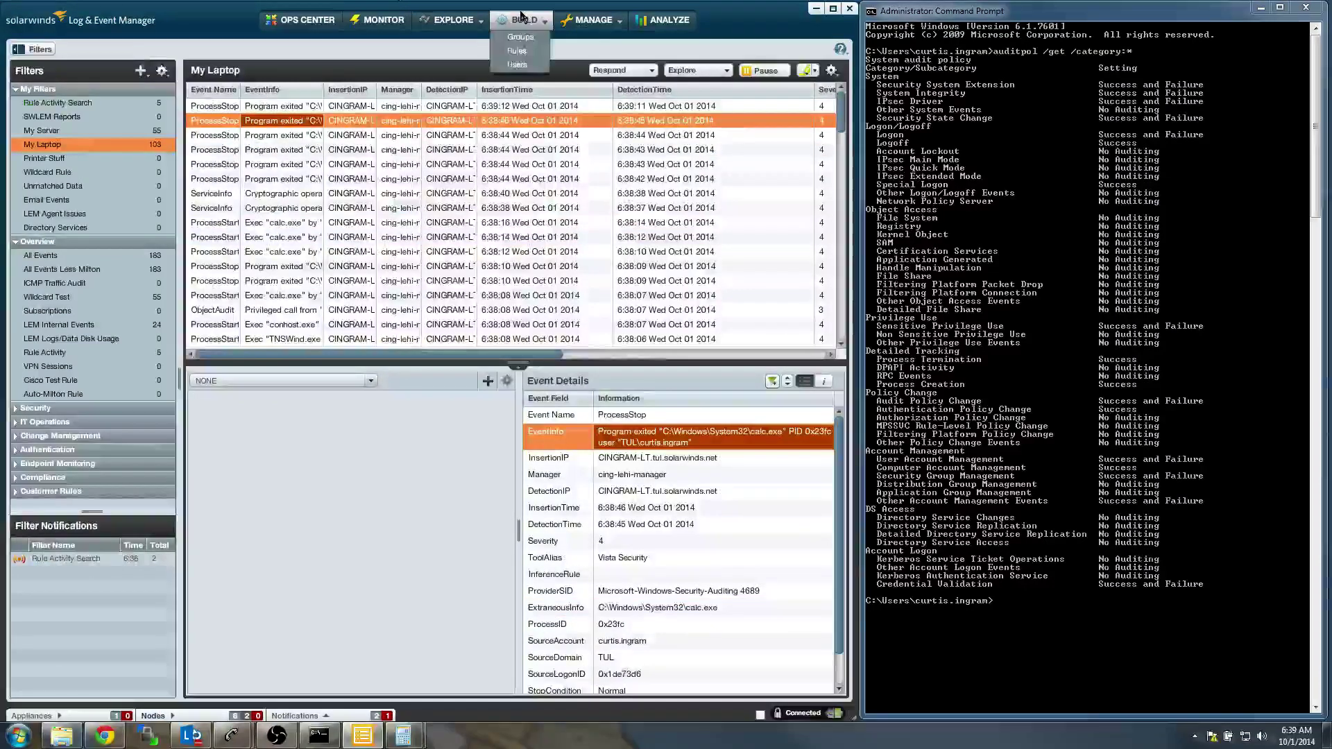
pyautogui.click(517, 51)
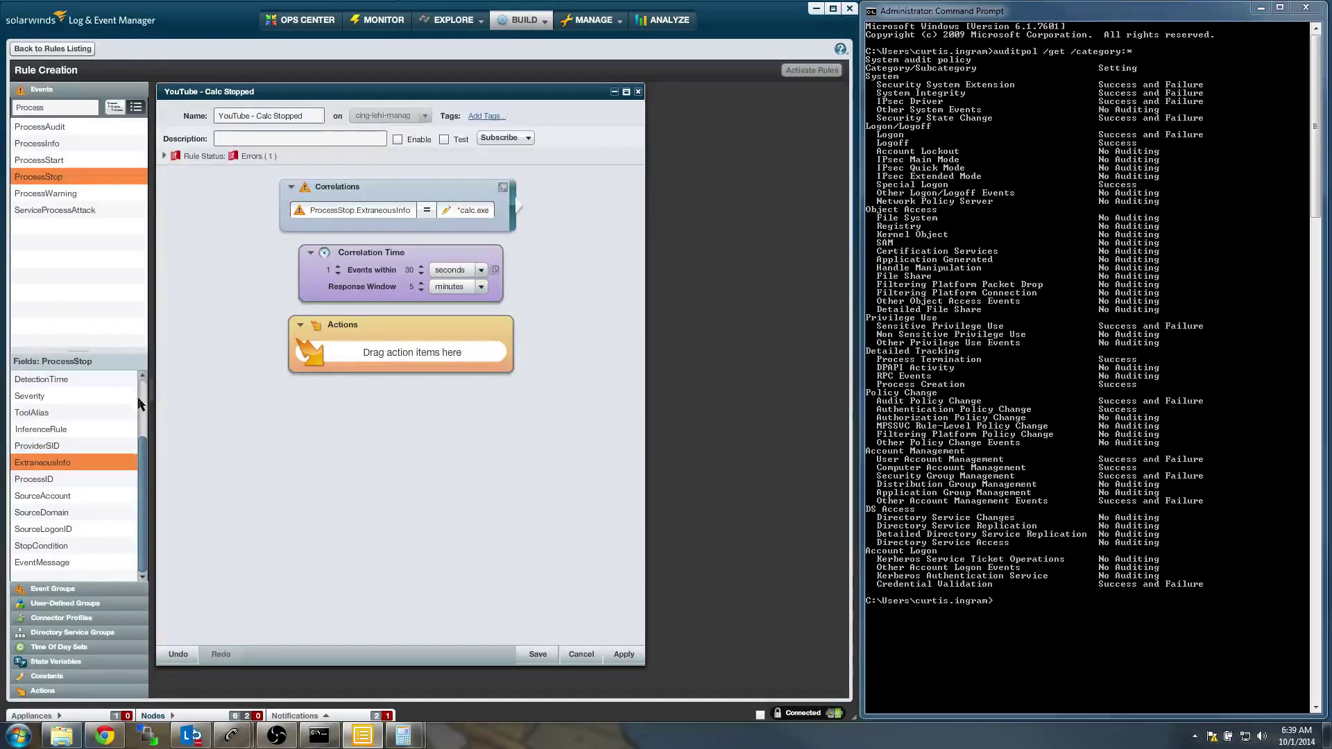
# Add a second correlation requiring ProcessStop.DetectionIP to be in the Calc Starters user-defined group
pyautogui.scroll(2, 132, 405)
pyautogui.click(50, 436)
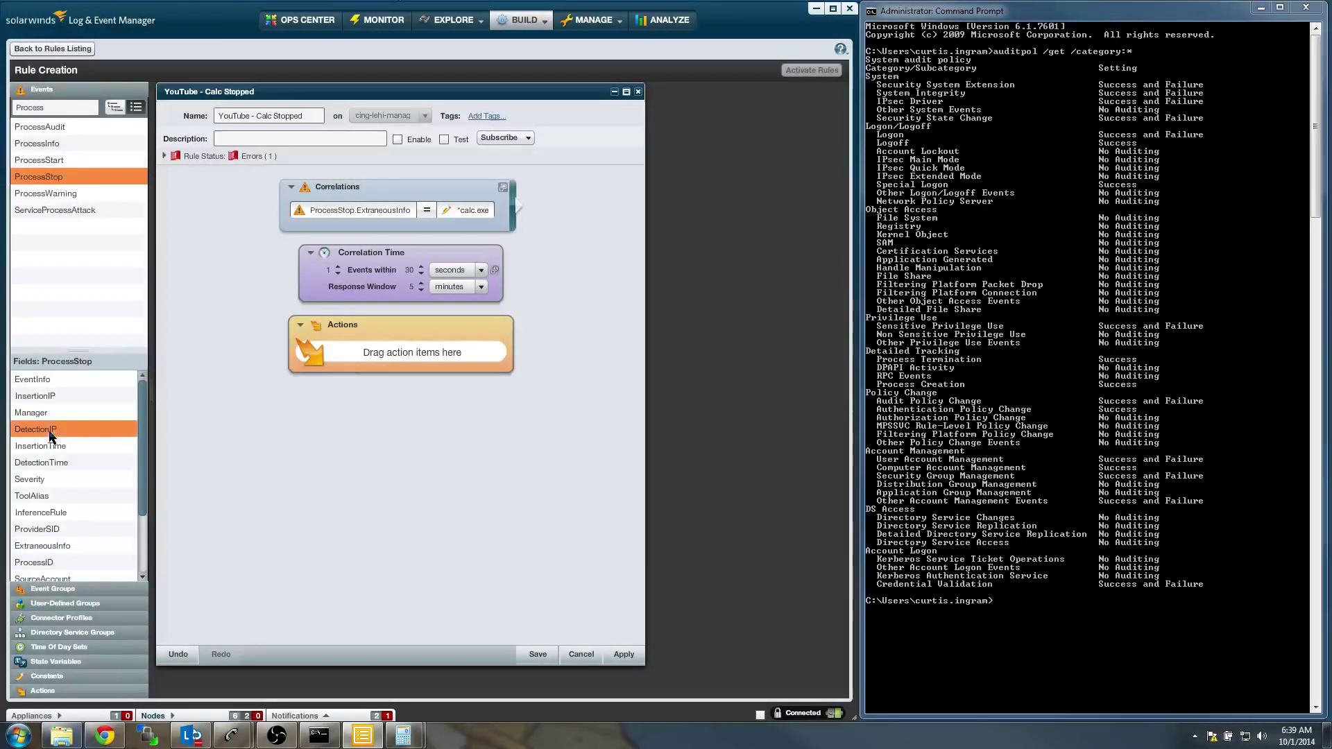
pyautogui.moveTo(50, 435); pyautogui.dragTo(382, 233)
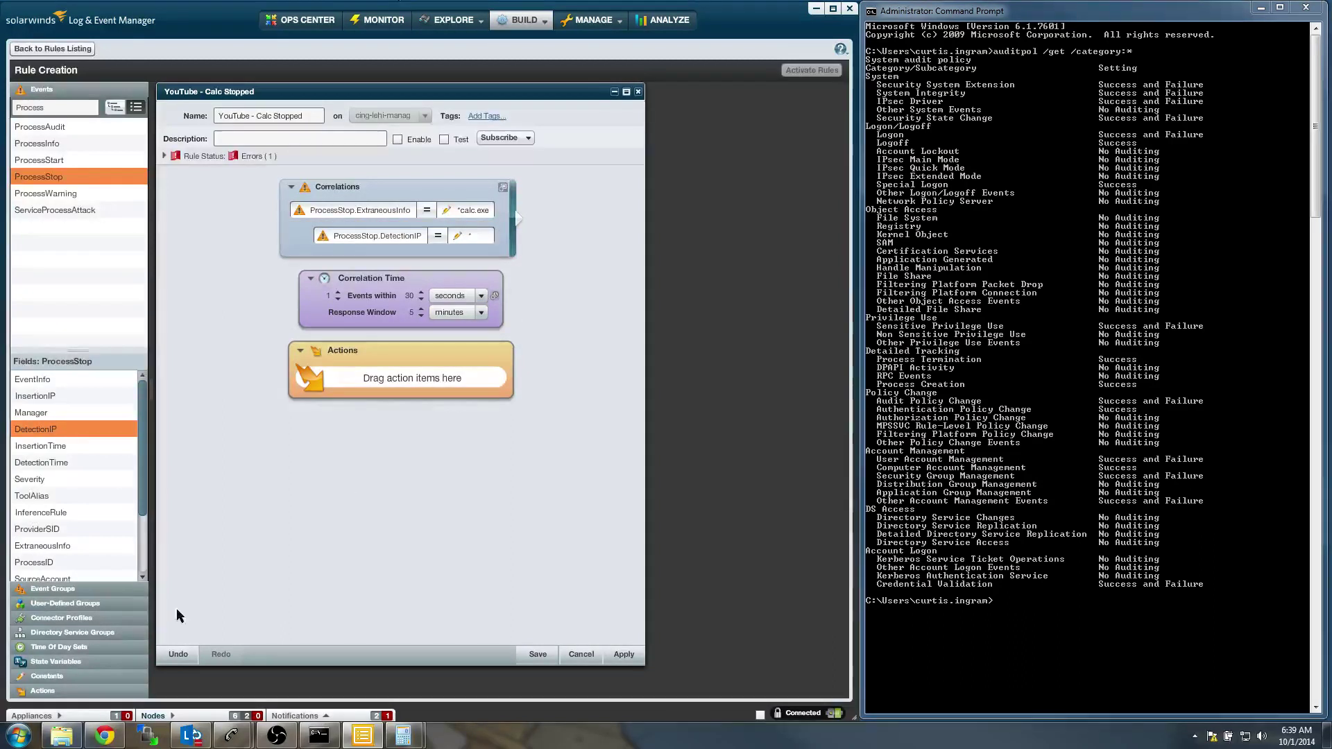
pyautogui.click(60, 604)
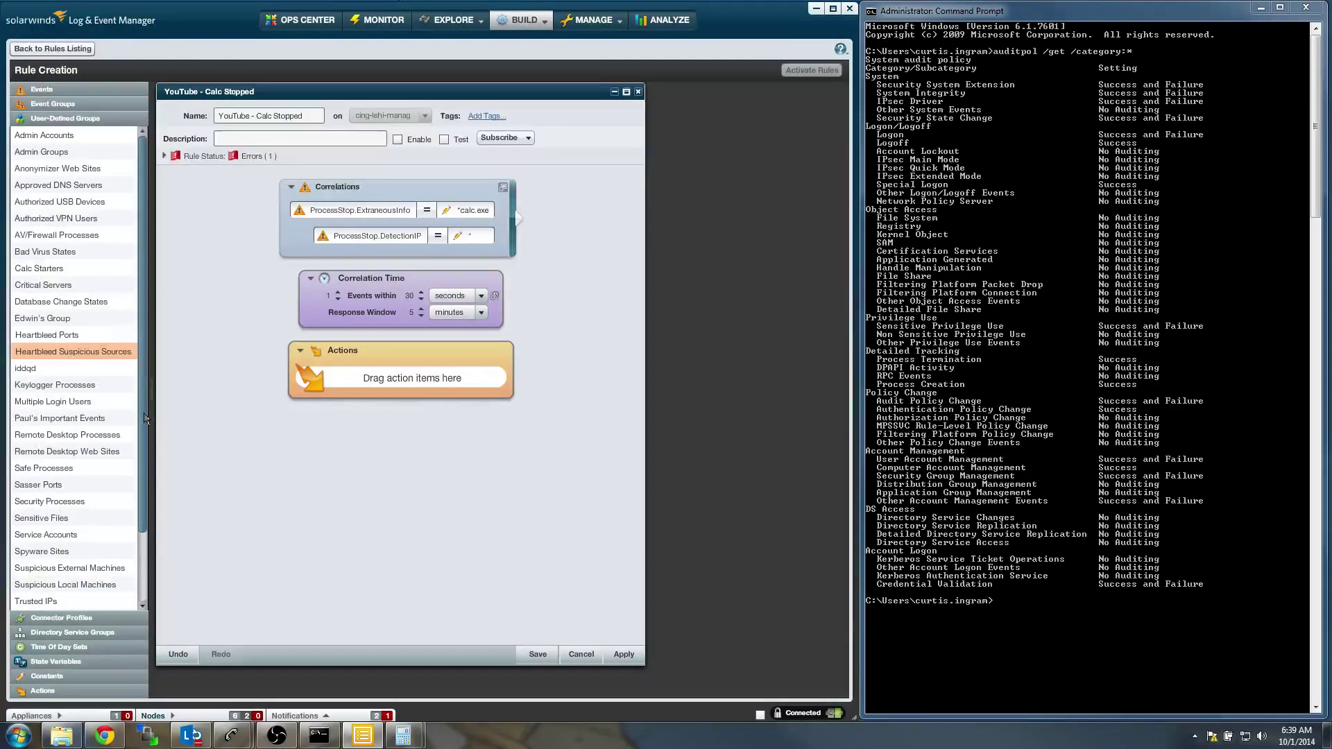
pyautogui.moveTo(39, 271); pyautogui.dragTo(476, 237)
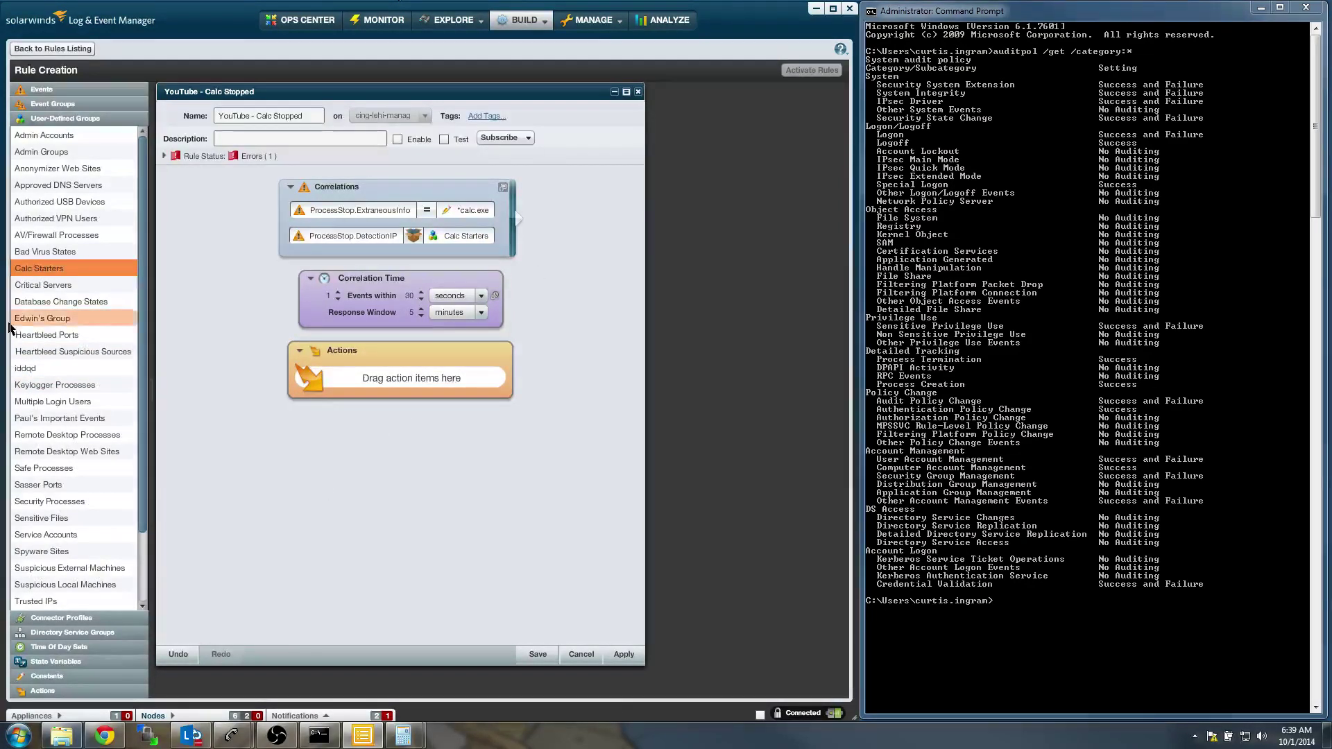
# Add a Send Popup Message action to the rule
pyautogui.click(59, 691)
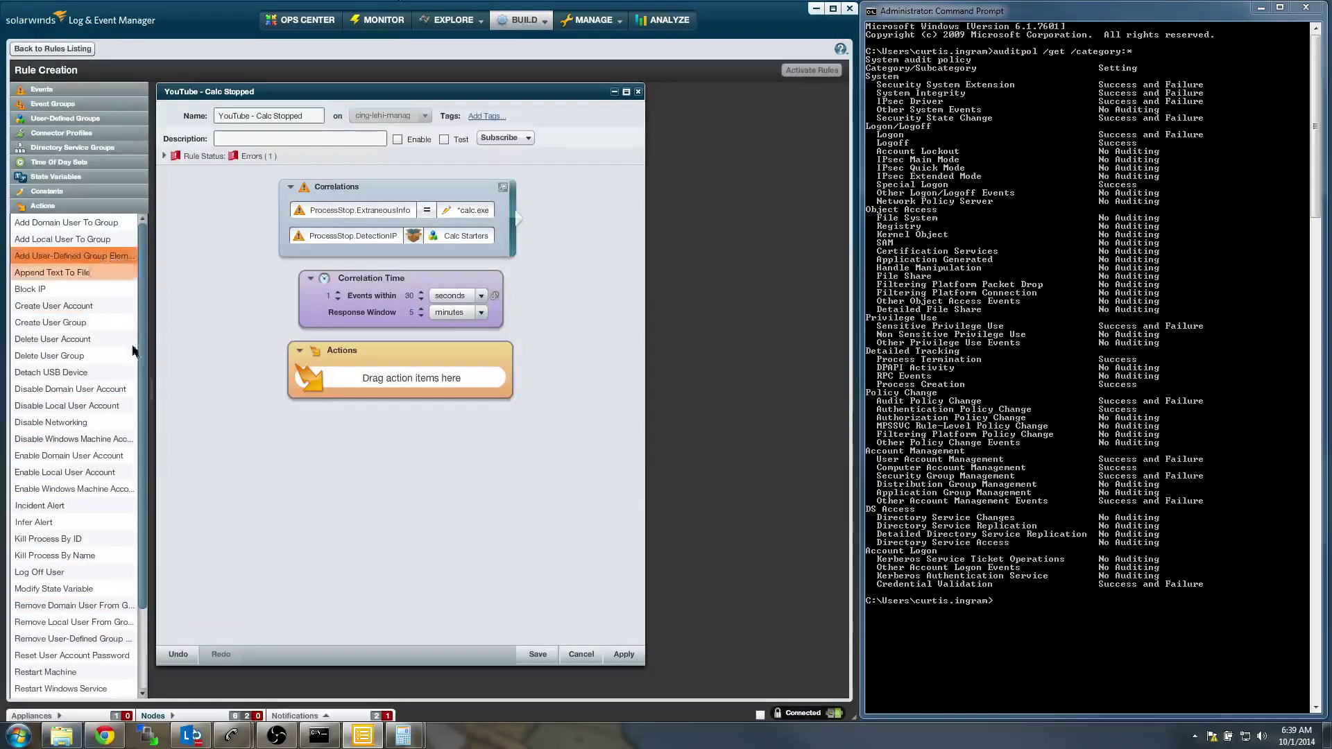
pyautogui.scroll(-2, 138, 548)
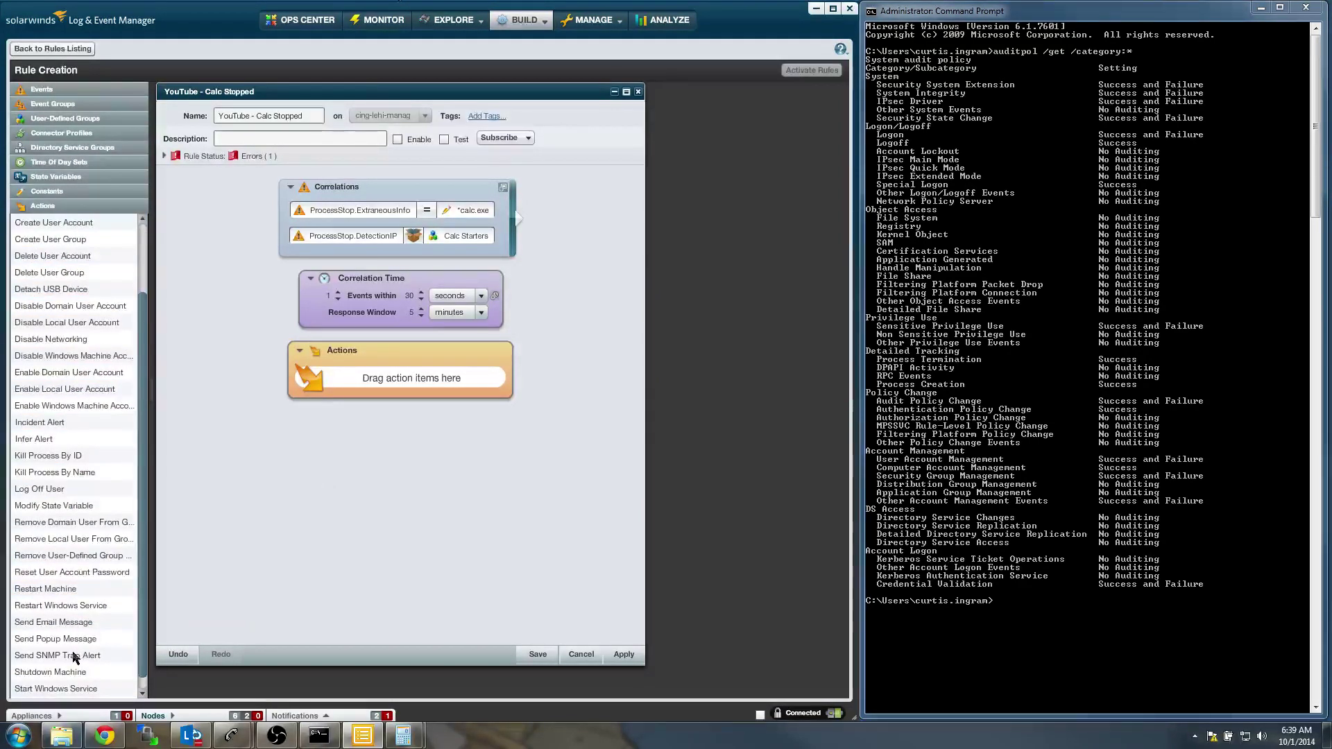
pyautogui.scroll(-1, 74, 657)
pyautogui.moveTo(59, 622); pyautogui.dragTo(397, 364)
# Fill the popup action with ProcessStop.DetectionIP as Agent, ProcessStop.SourceAccount as Account Name and the text constant "Calculator terminated!" as Message
pyautogui.click(54, 92)
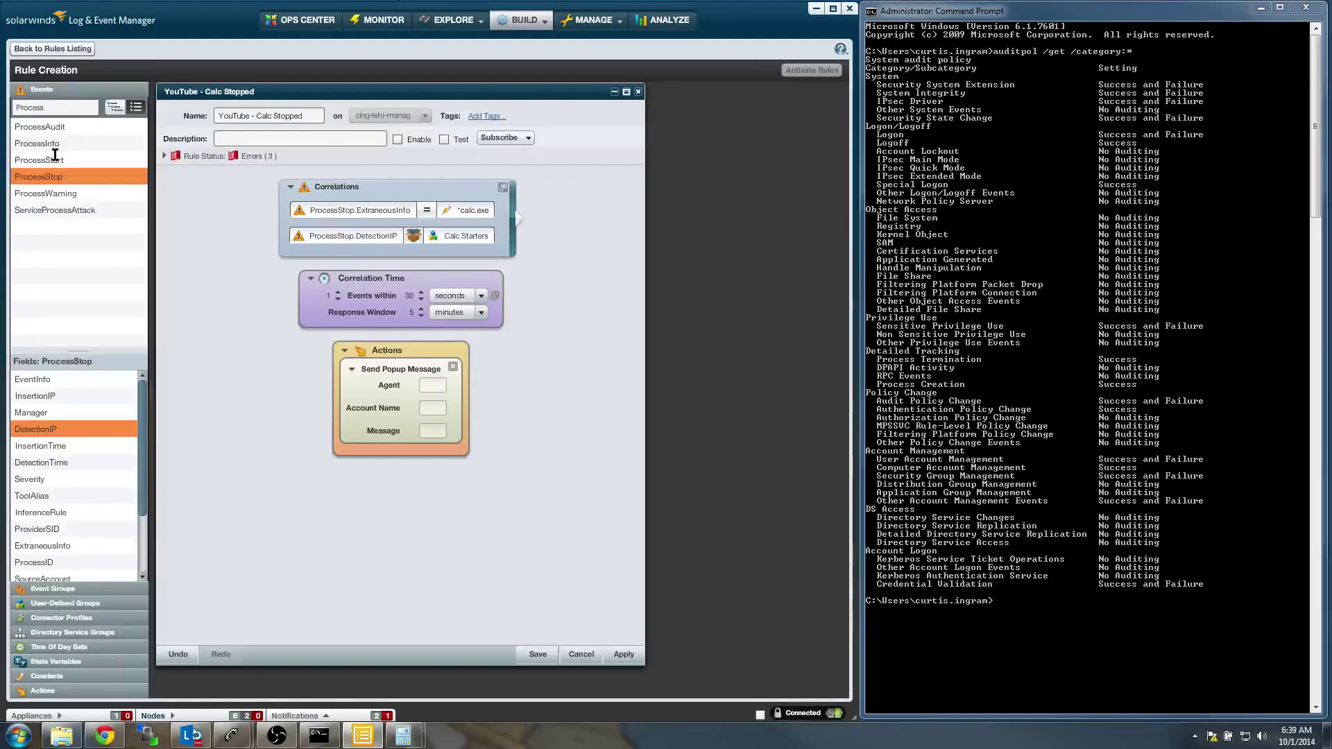
pyautogui.moveTo(431, 409); pyautogui.dragTo(436, 386)
pyautogui.click(55, 564)
pyautogui.click(50, 579)
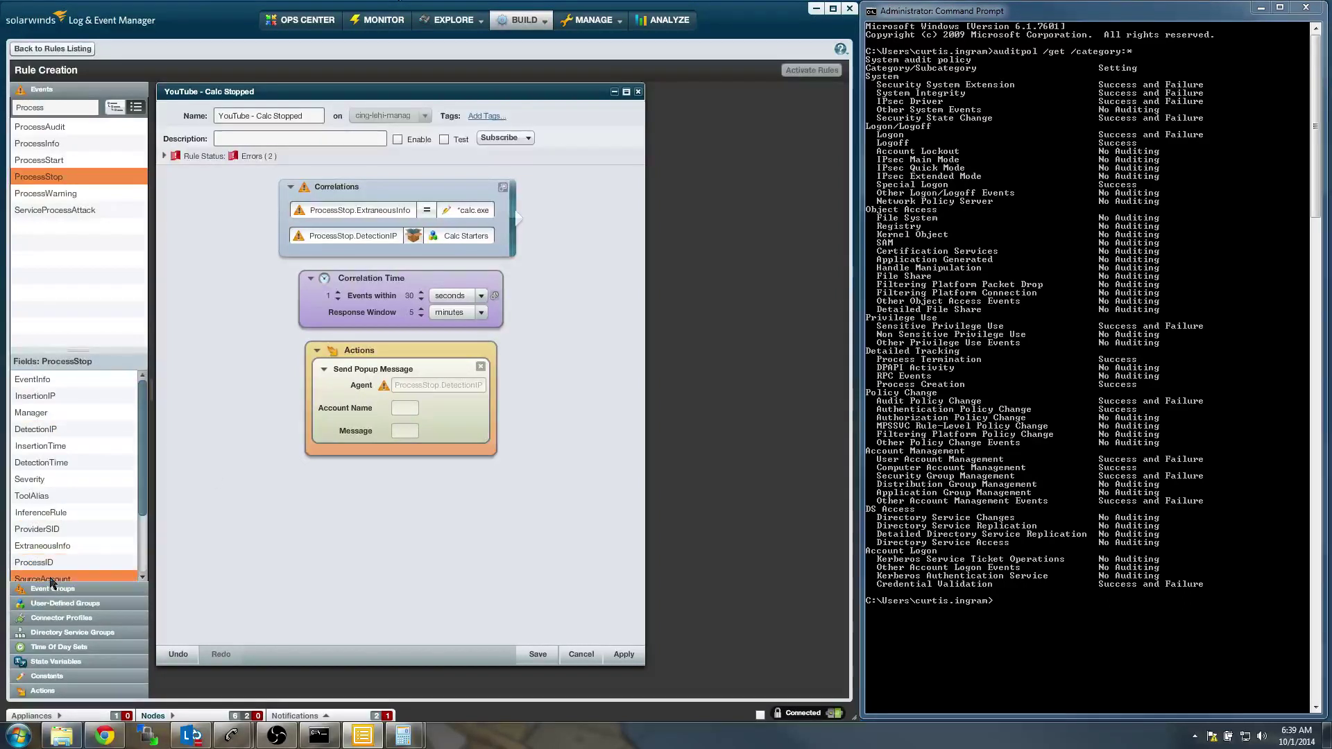
pyautogui.moveTo(414, 464); pyautogui.dragTo(405, 406)
pyautogui.click(53, 676)
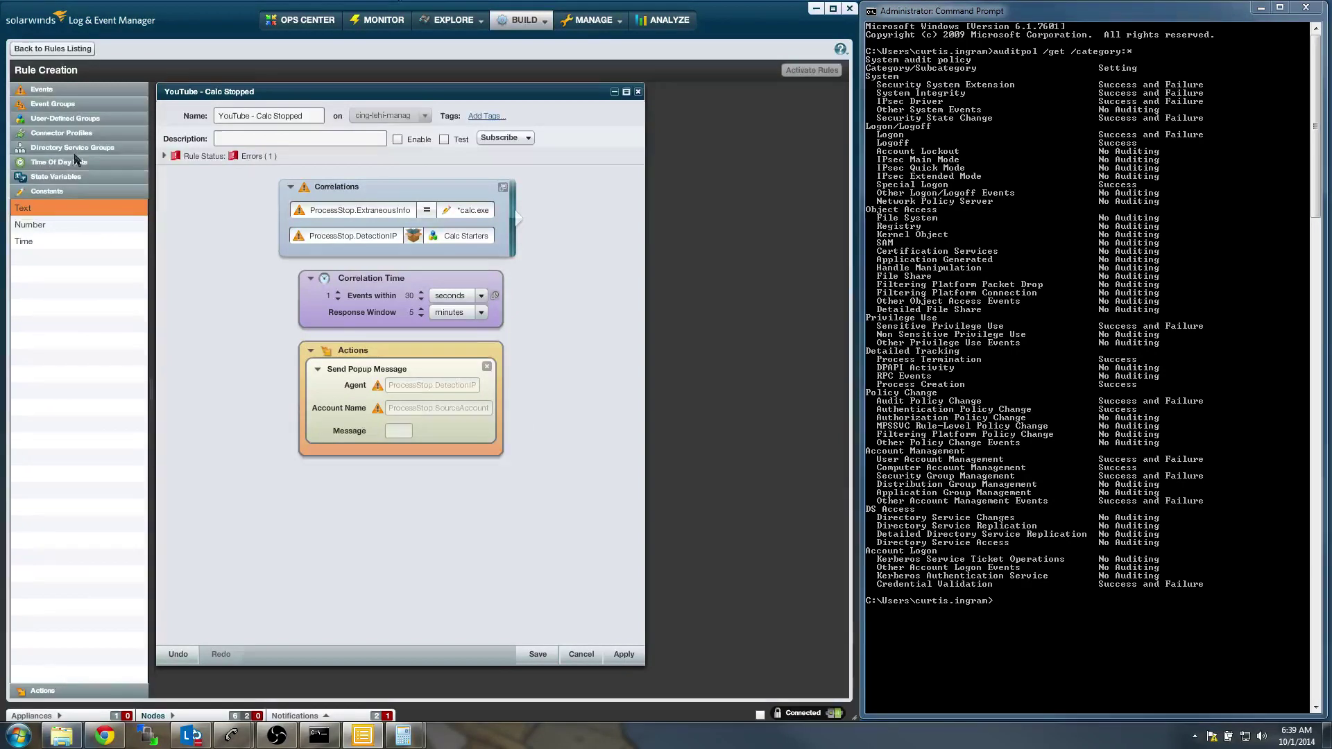
pyautogui.moveTo(25, 210); pyautogui.dragTo(409, 437)
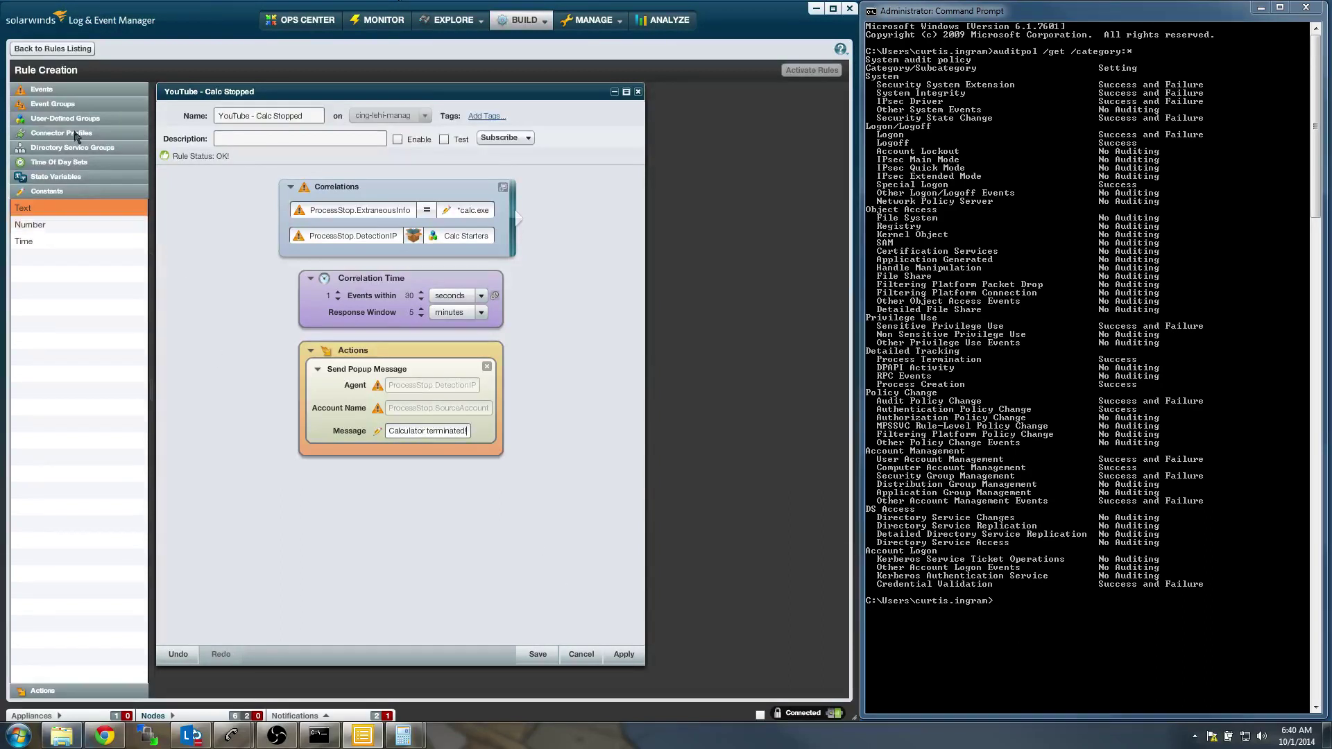
# Add a Remove User-Defined Group Element action to the rule and choose Calc Starters as its user-defined group
pyautogui.click(52, 89)
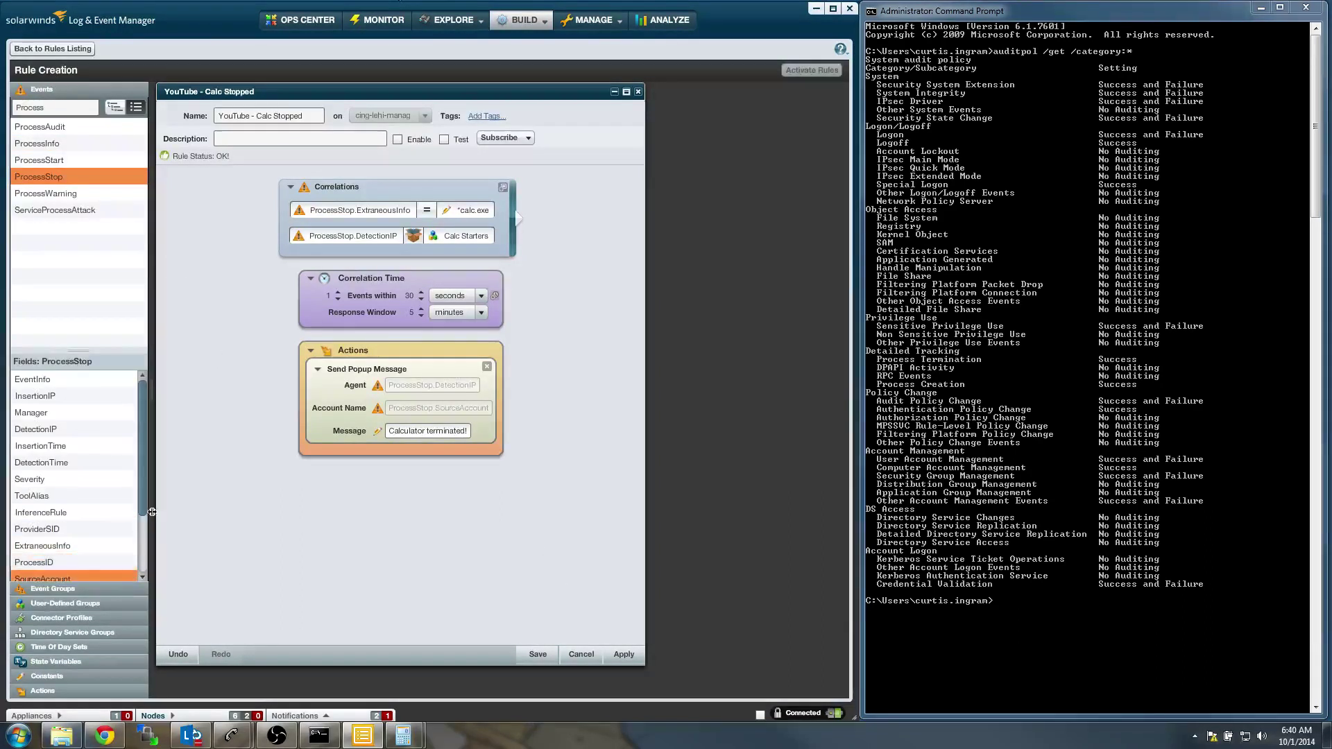
pyautogui.scroll(-3, 145, 481)
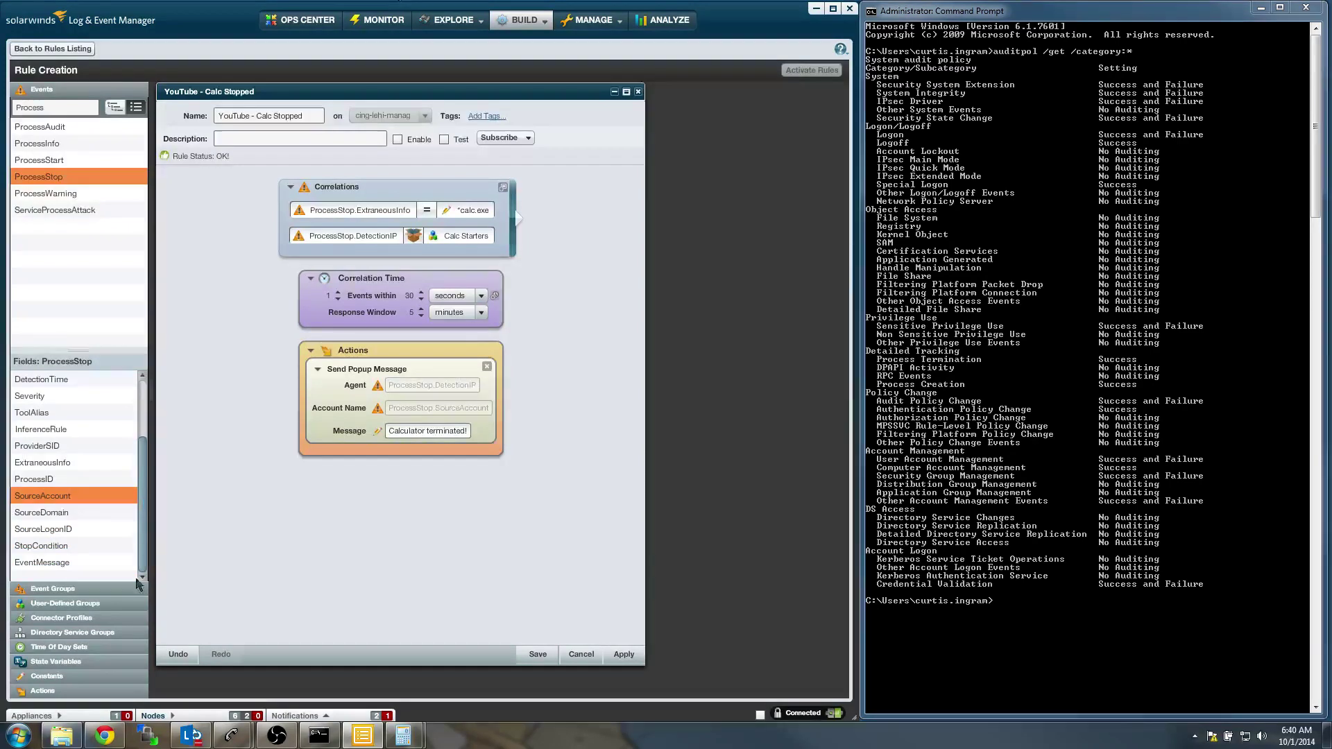
pyautogui.click(54, 692)
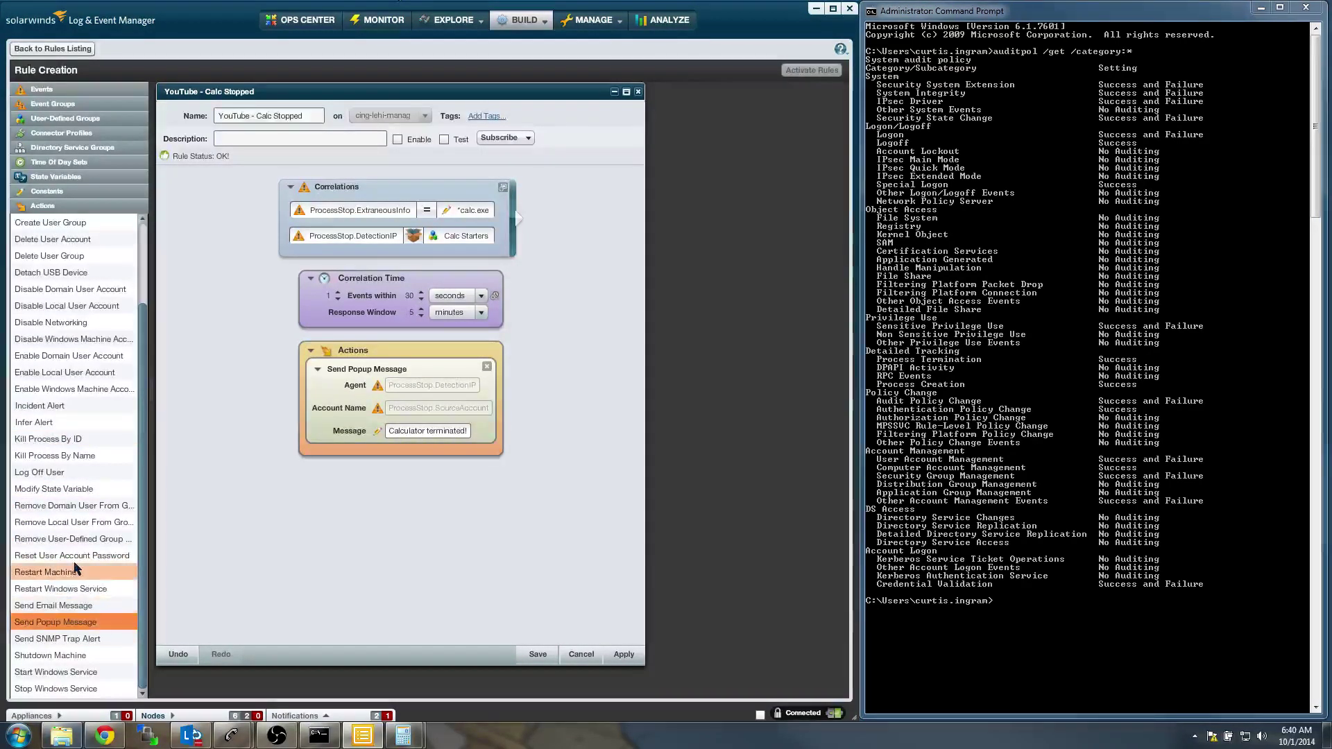
pyautogui.moveTo(86, 541); pyautogui.dragTo(383, 451)
pyautogui.click(442, 484)
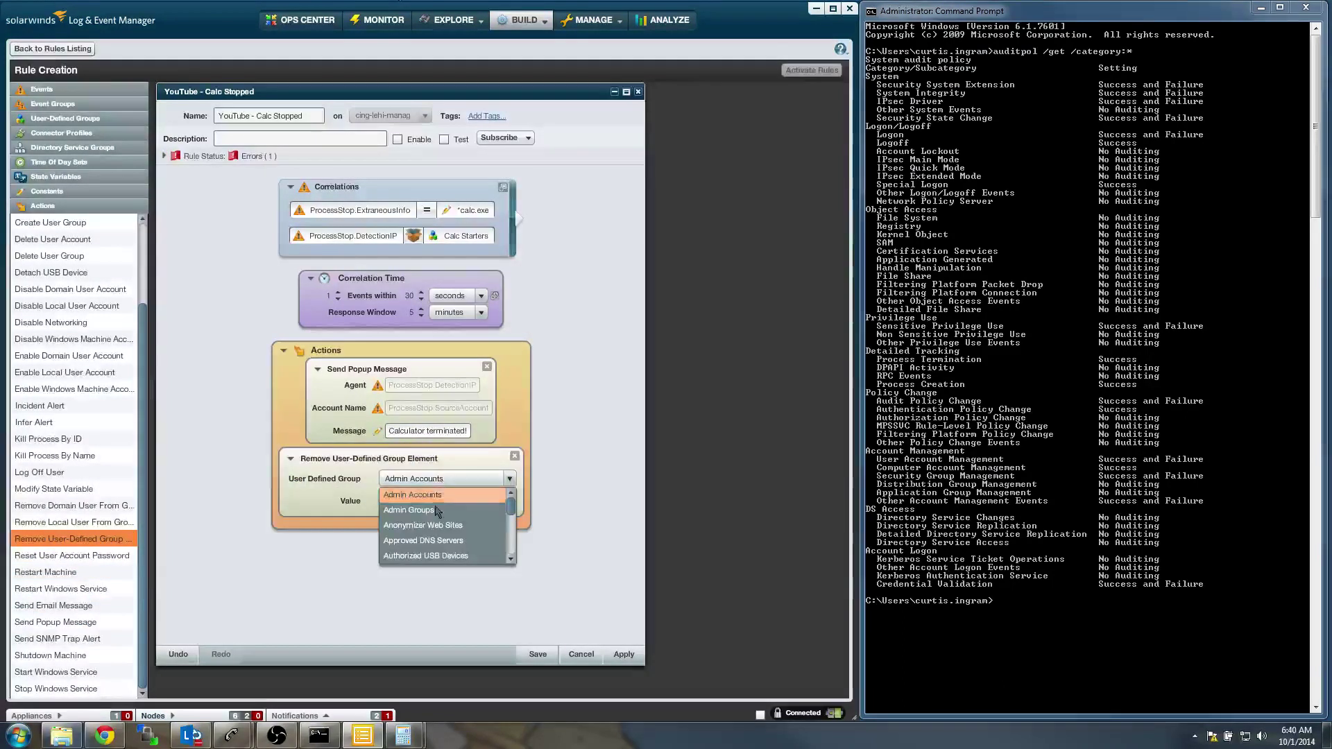
pyautogui.scroll(-3, 440, 528)
pyautogui.scroll(5, 439, 536)
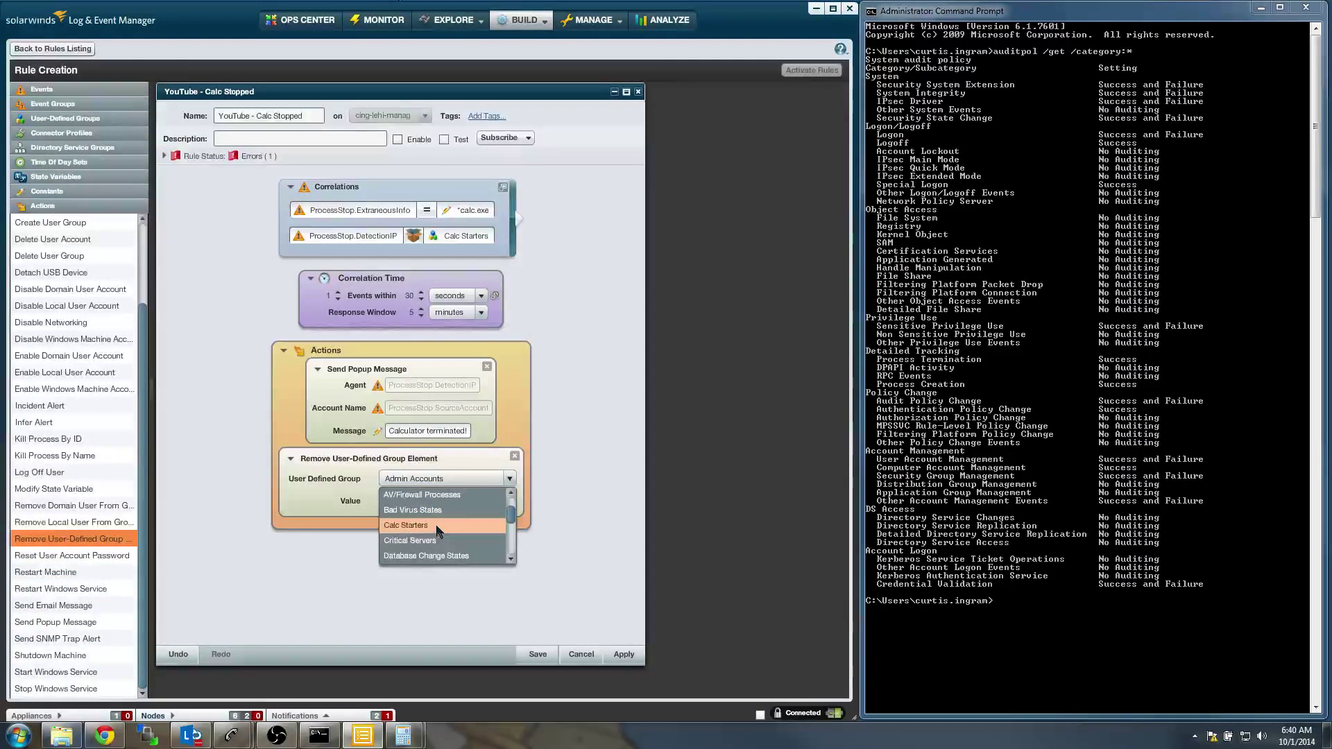
pyautogui.click(436, 526)
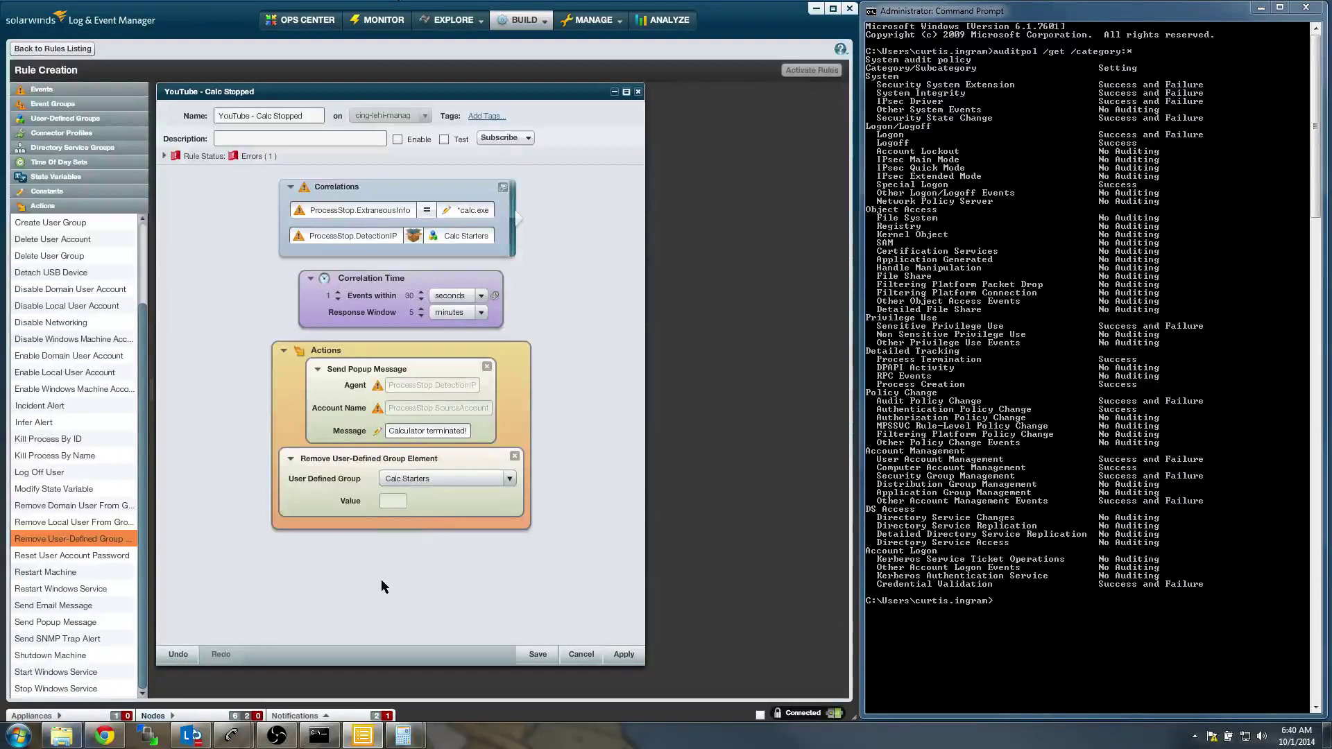
# Fill the removal action's Value with the ProcessStop.DetectionIP field, and enable and save the Calc Stopped rule
pyautogui.click(57, 92)
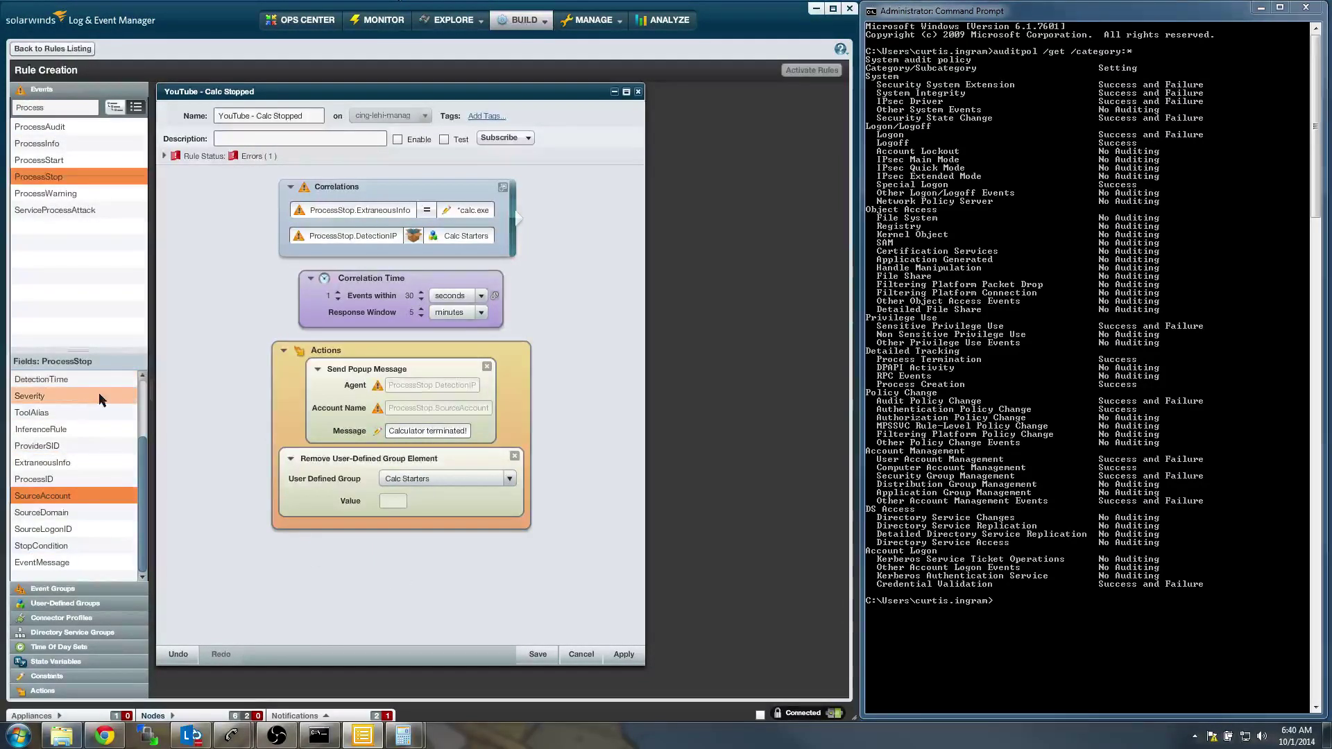
pyautogui.scroll(2, 83, 416)
pyautogui.moveTo(41, 429); pyautogui.dragTo(403, 503)
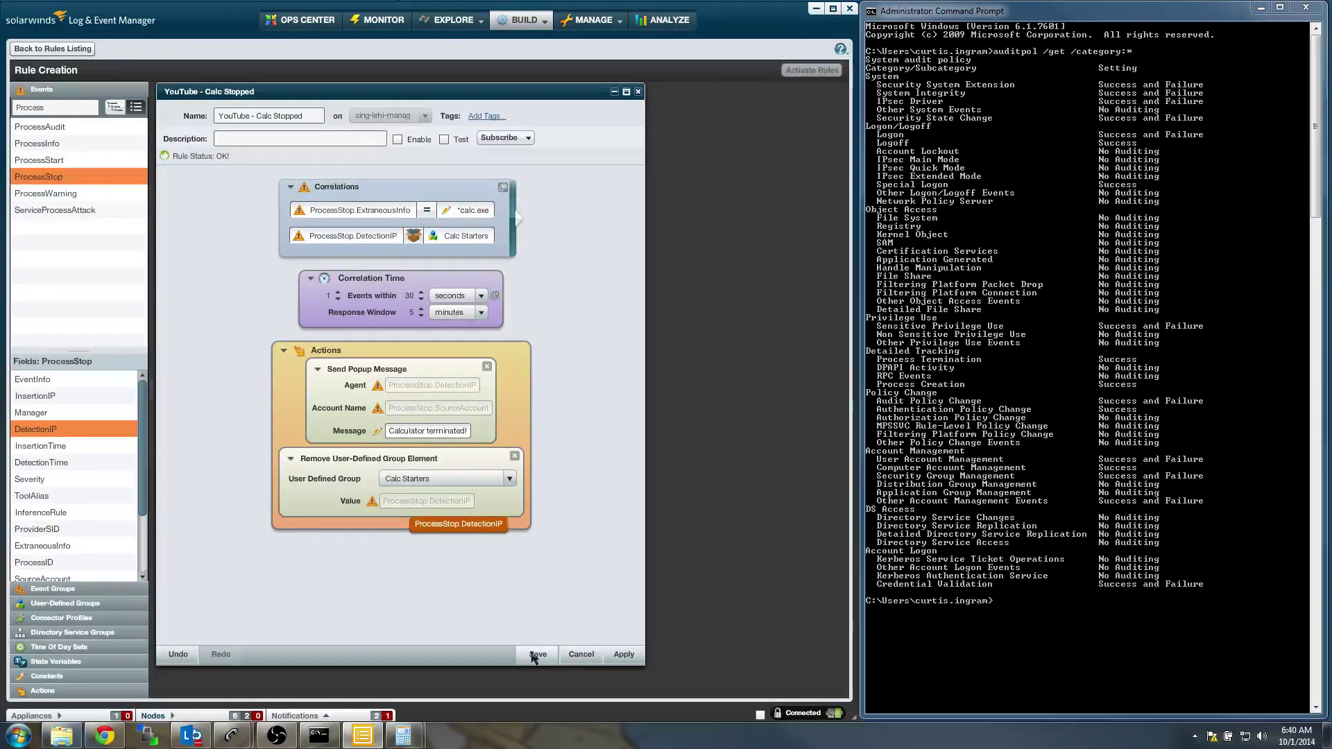
pyautogui.click(398, 141)
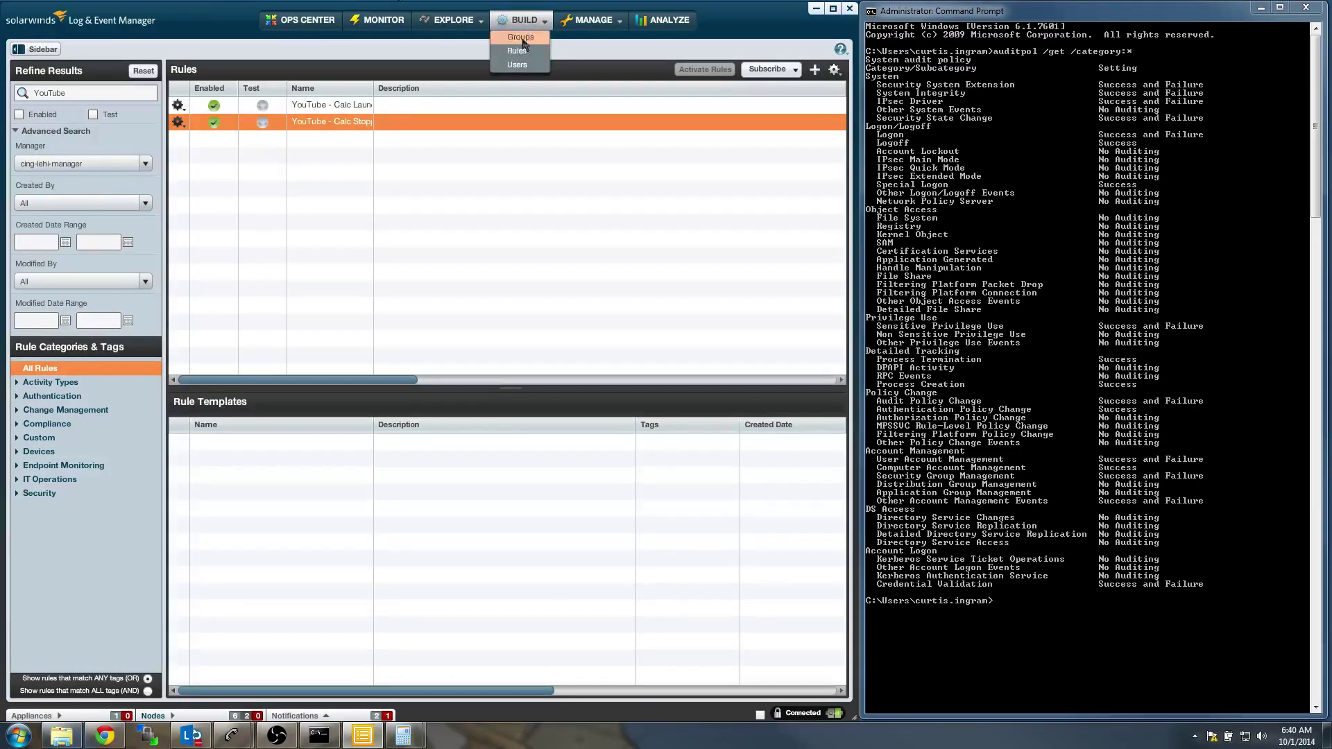
# Check the elements stored in the Calc Starters group and return to the rules list
pyautogui.click(523, 39)
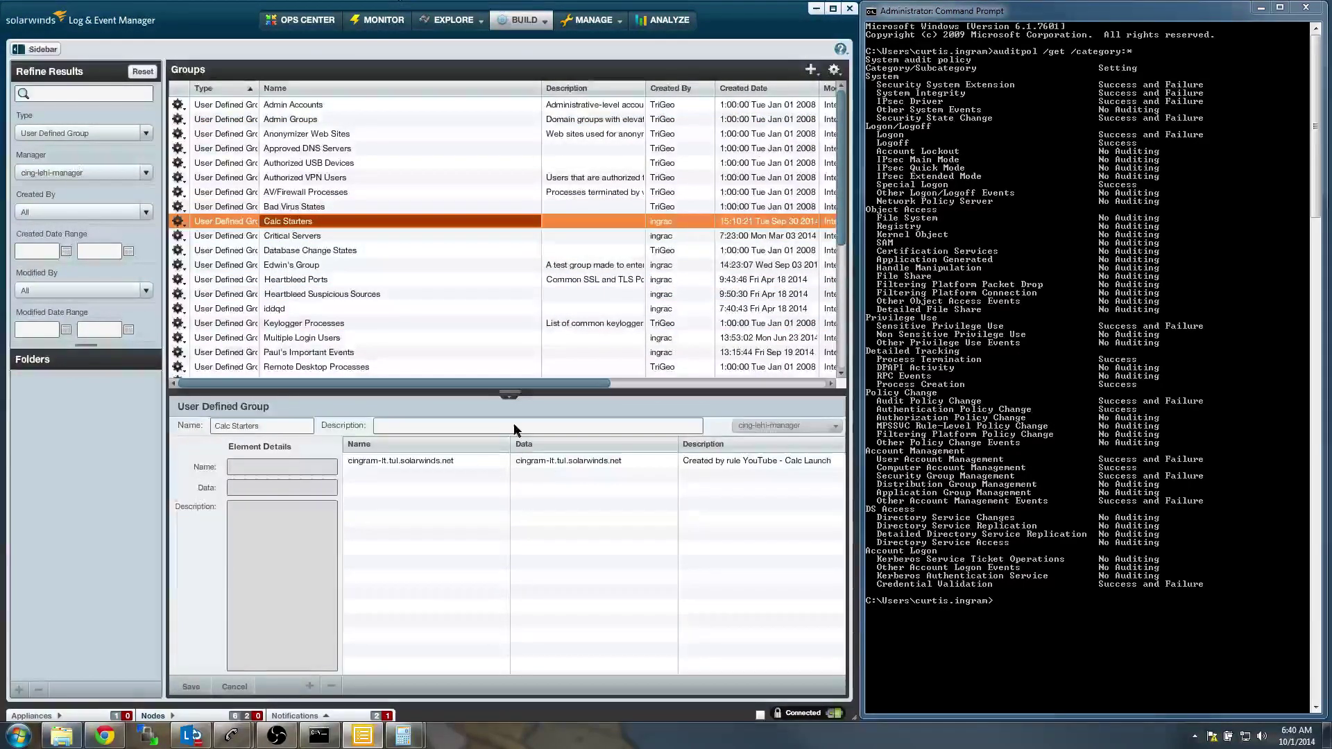
pyautogui.click(522, 19)
pyautogui.click(518, 48)
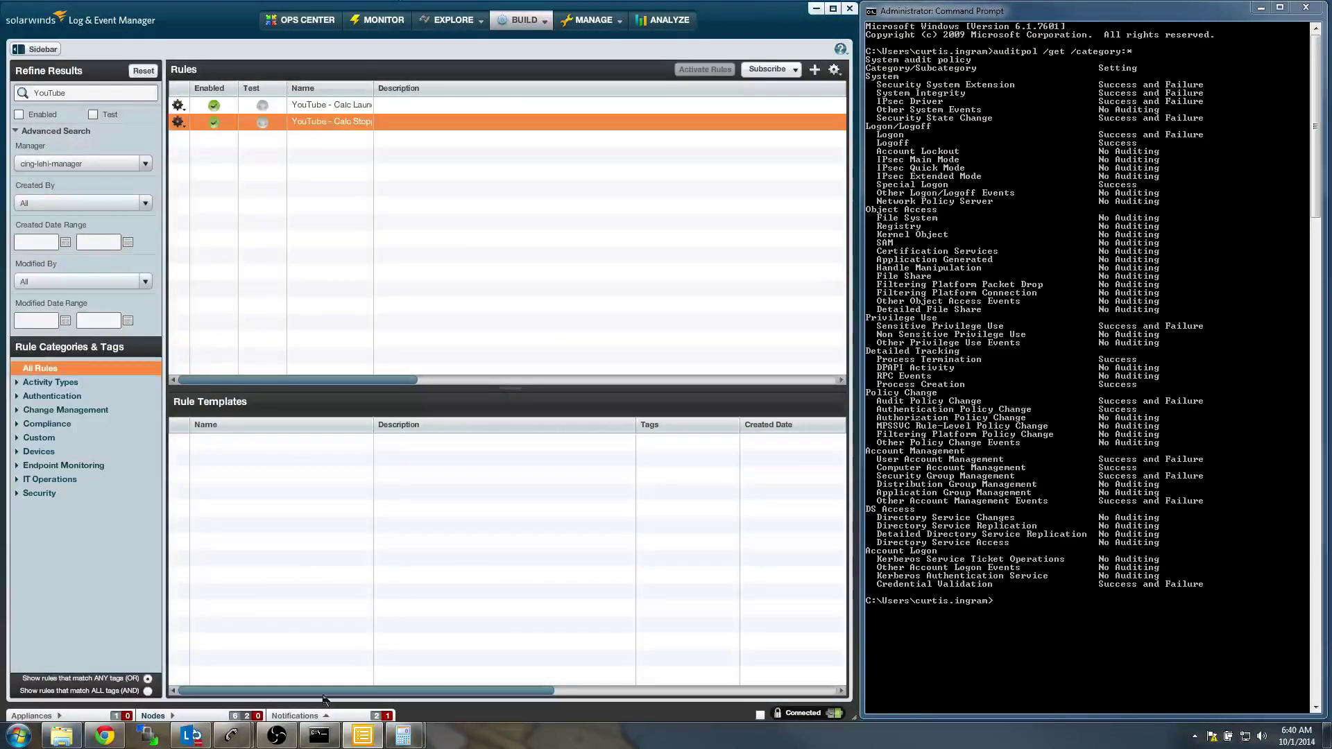
# Close one of the two Calculator windows, dismiss the termination popup, and clear the other Calculator off the screen
pyautogui.click(403, 734)
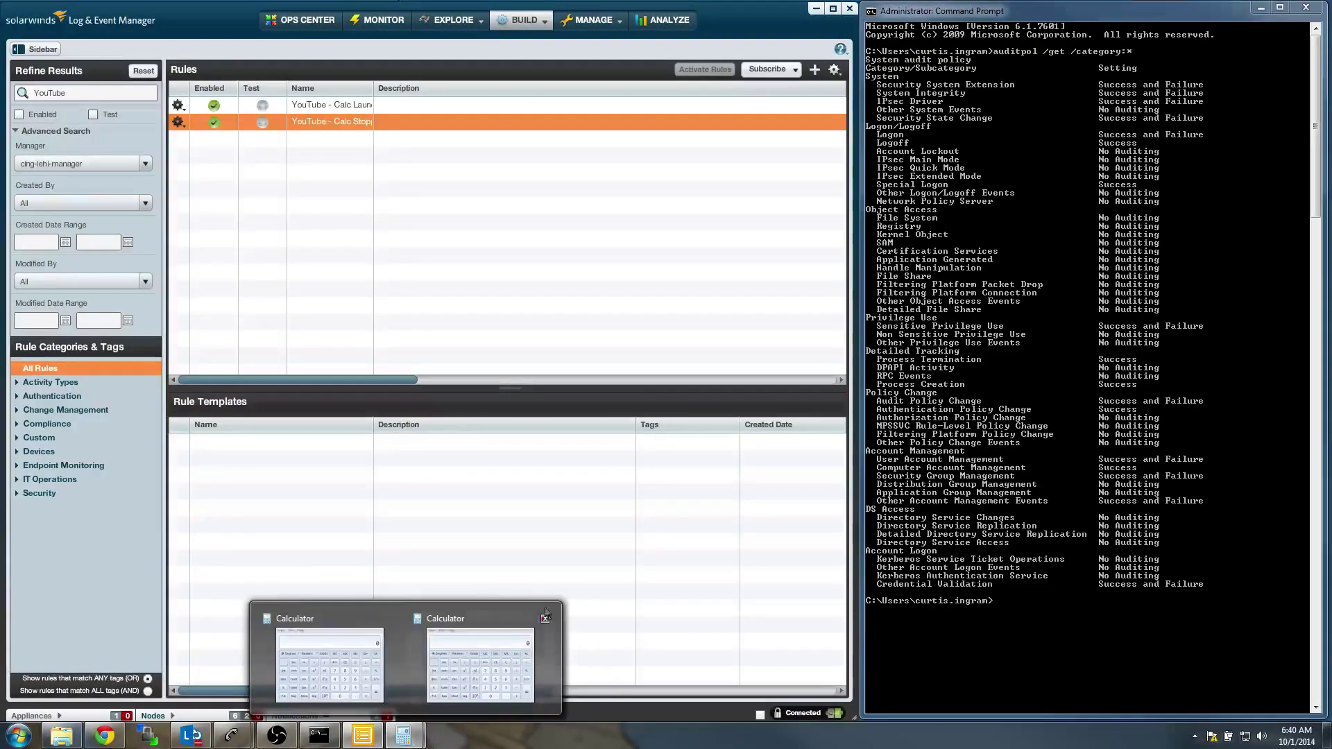
pyautogui.click(550, 616)
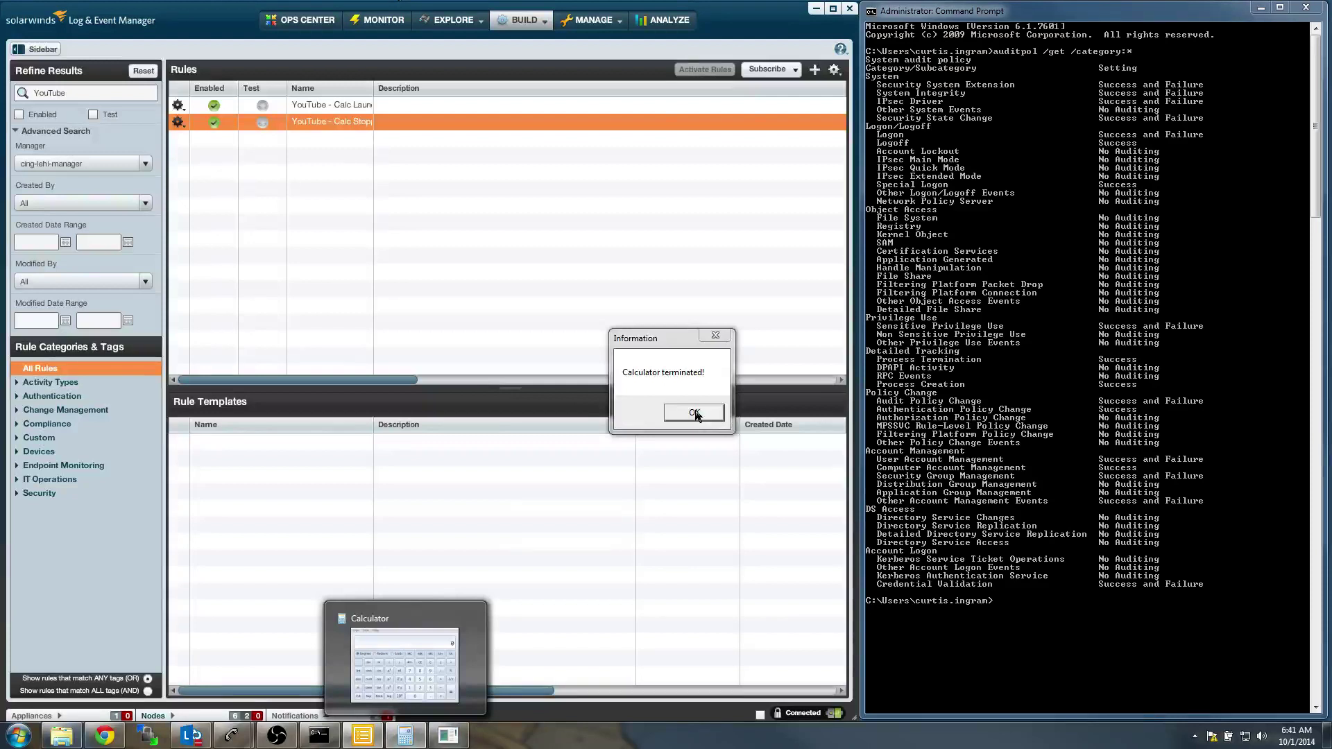
pyautogui.click(693, 413)
pyautogui.click(406, 735)
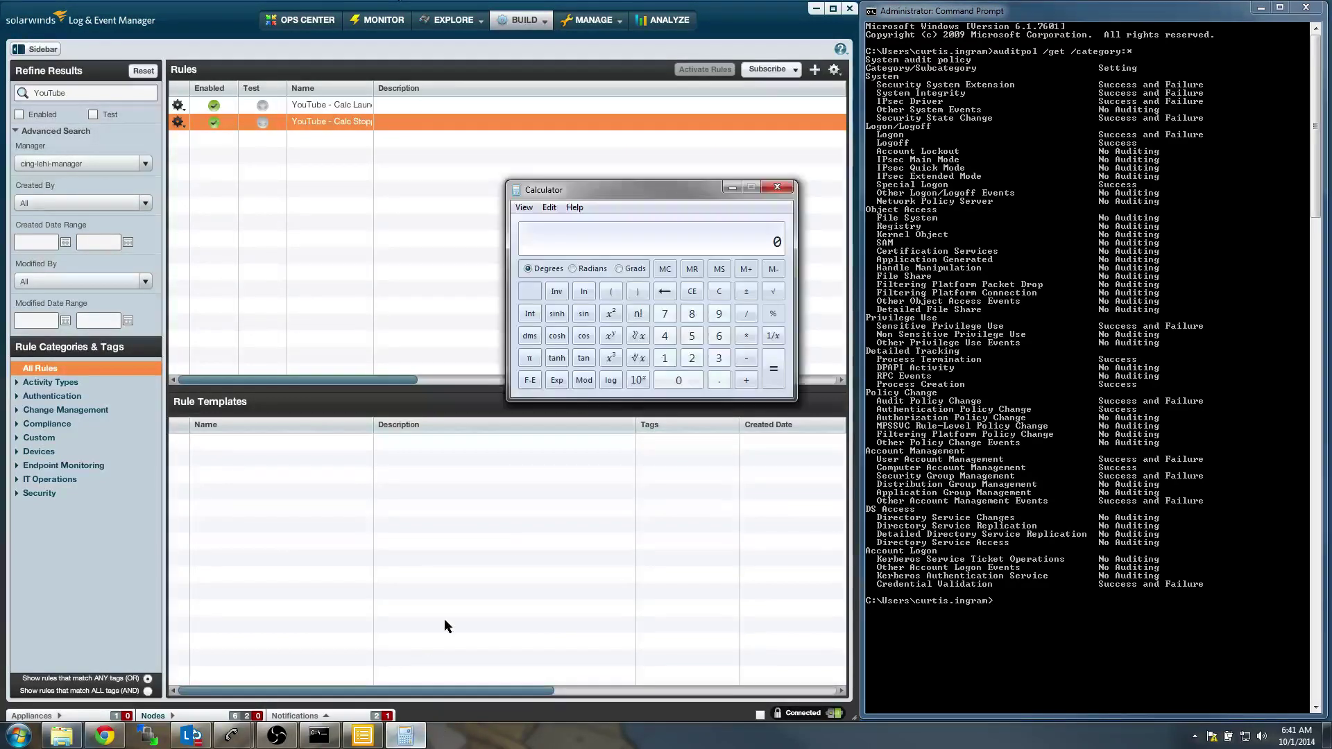
pyautogui.click(778, 187)
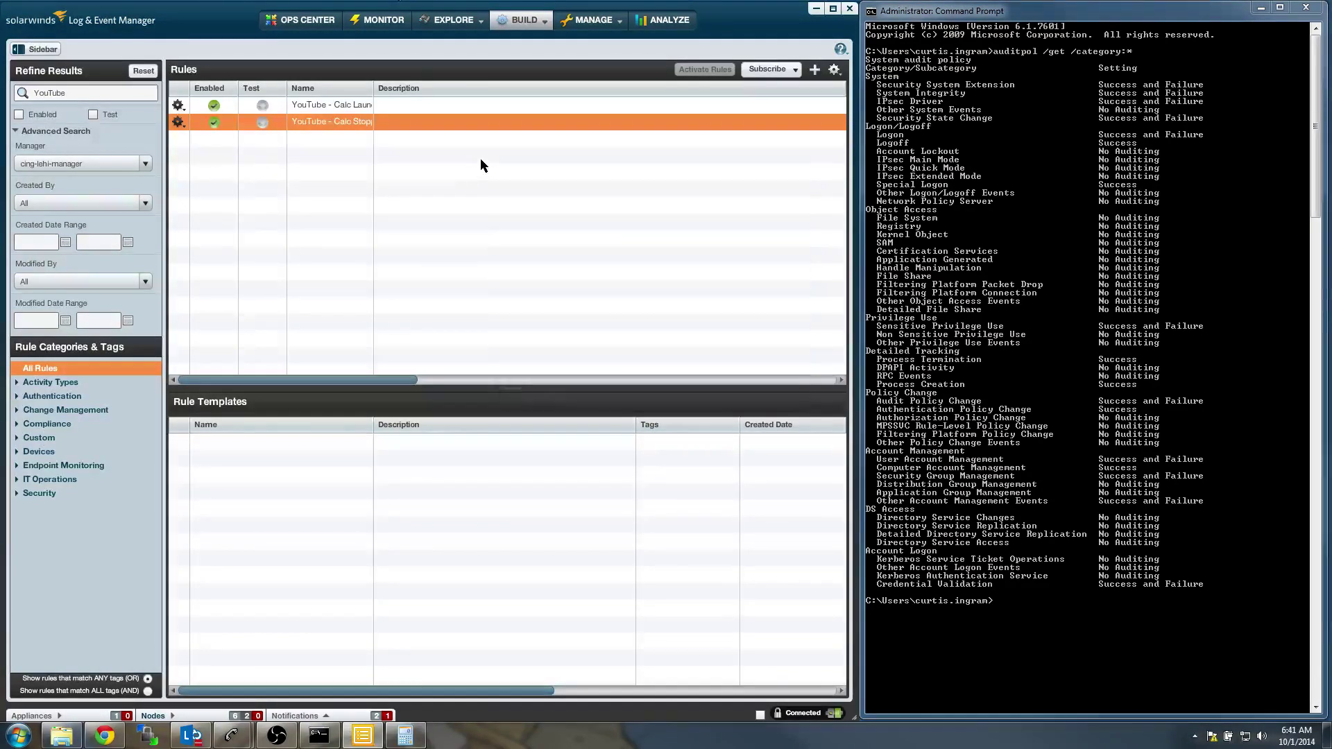
# Reload the Calc Starters group in the groups list and examine its elements after the Calculator exit
pyautogui.click(530, 20)
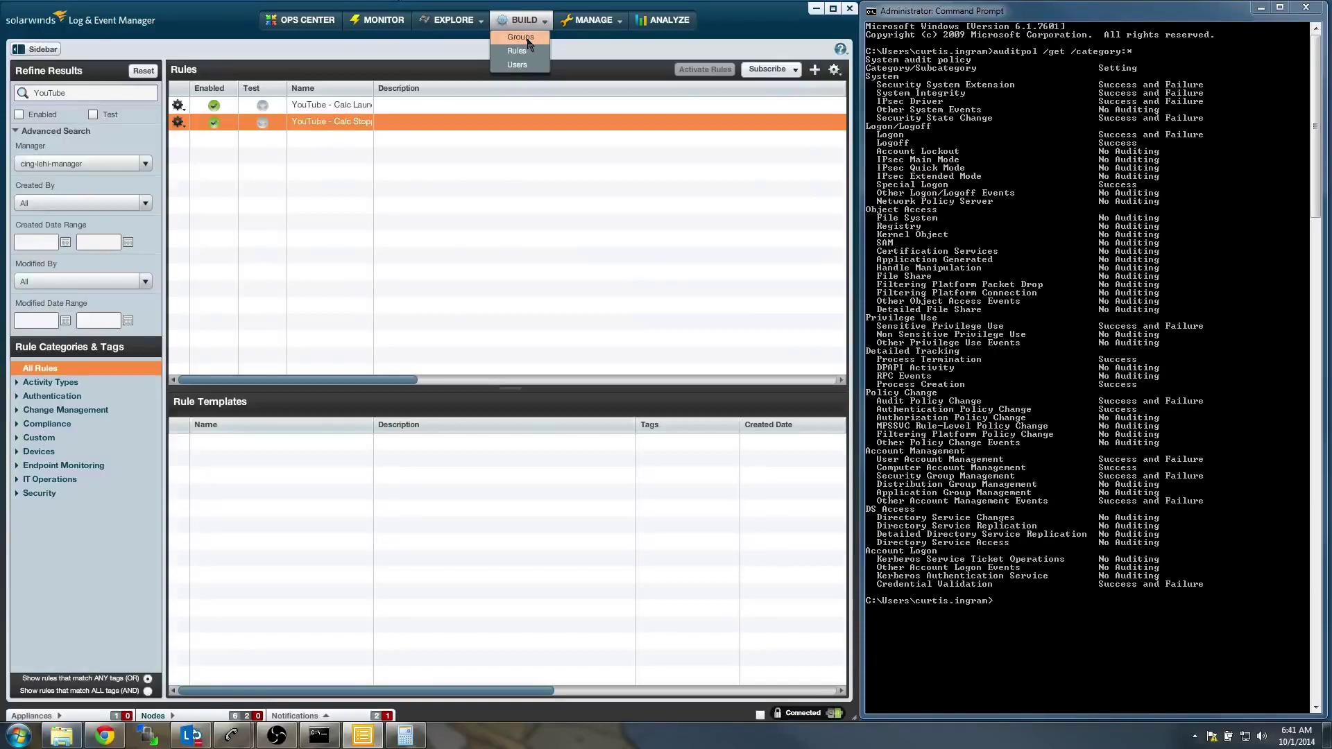
pyautogui.click(522, 37)
pyautogui.click(294, 206)
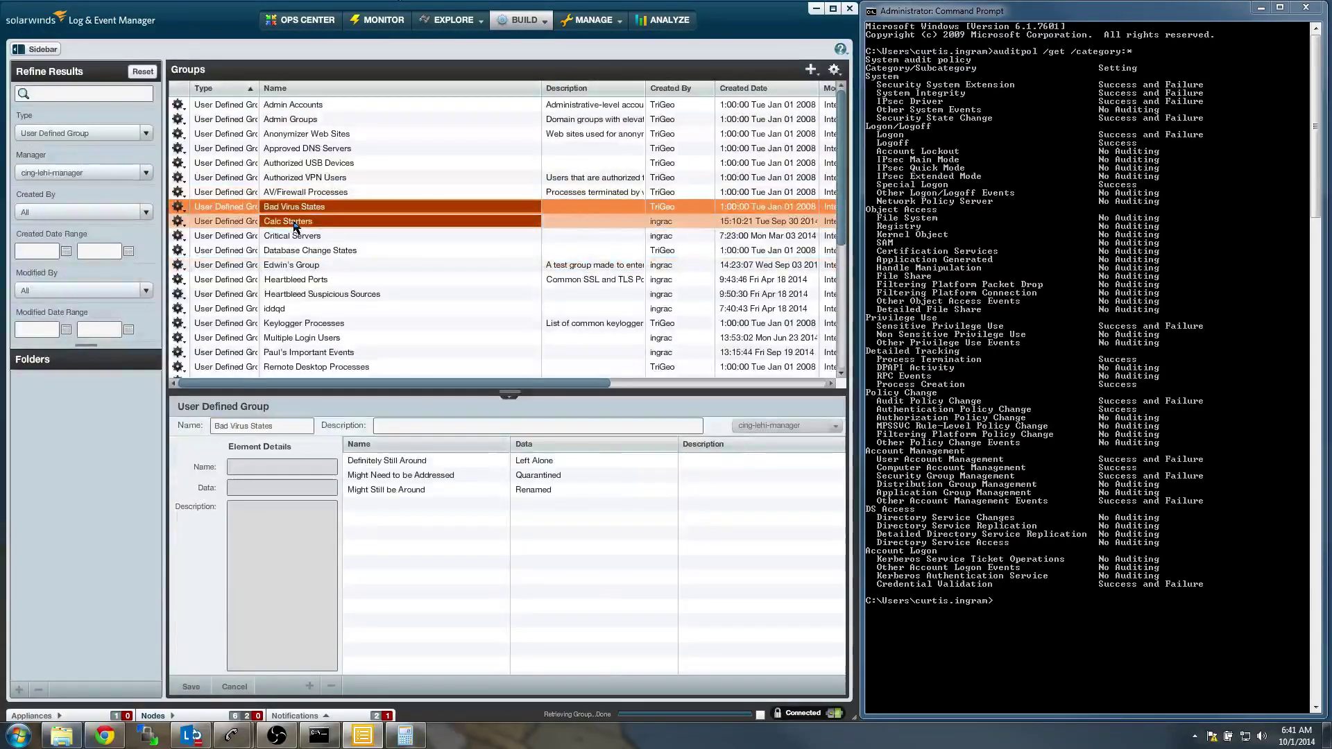
pyautogui.click(293, 222)
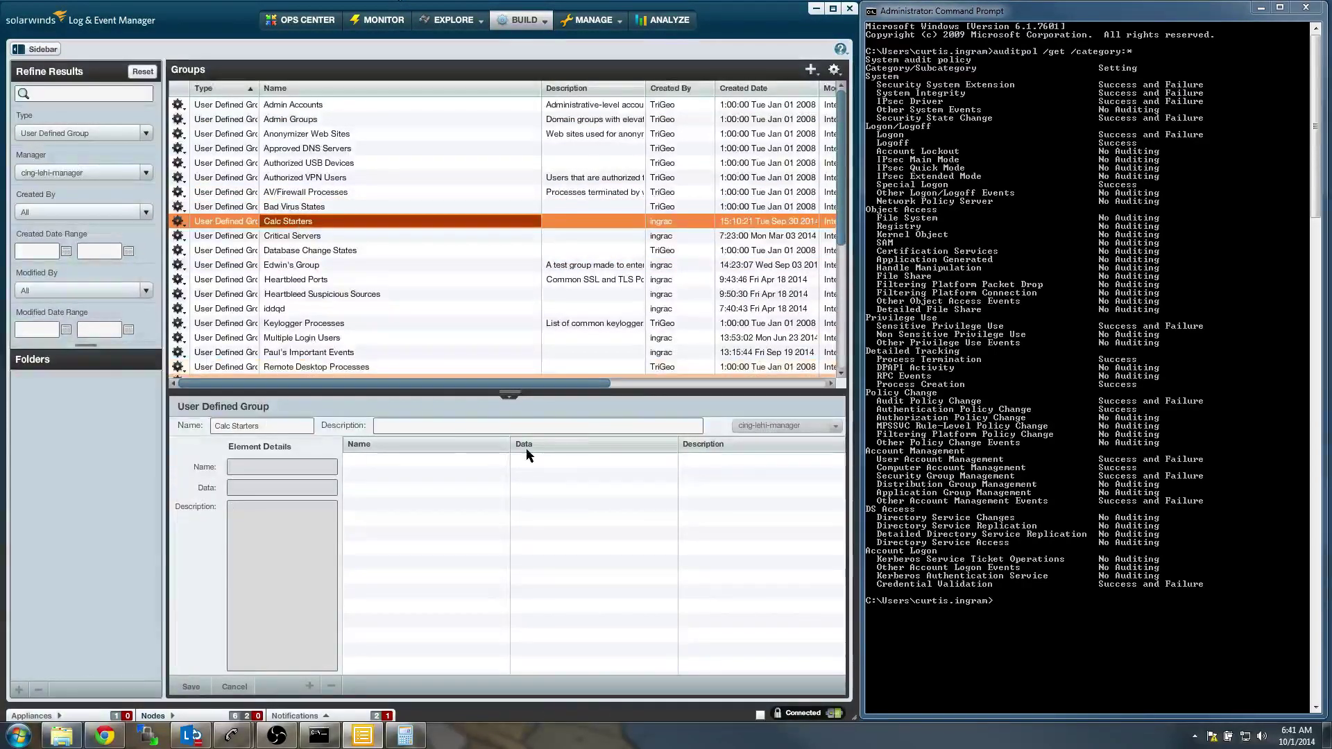
# Close the remaining Calculator, launch two new Calculator windows, and dismiss the launch popup
pyautogui.click(405, 735)
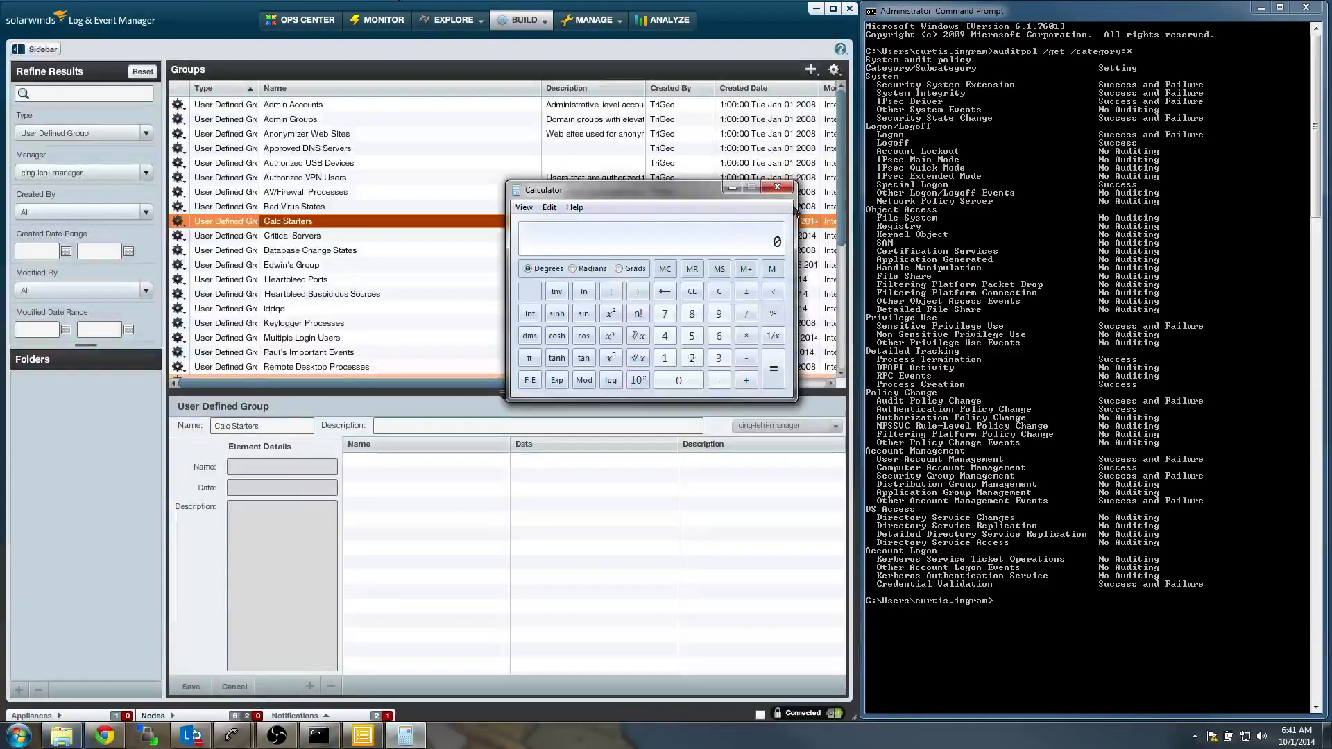
pyautogui.click(778, 188)
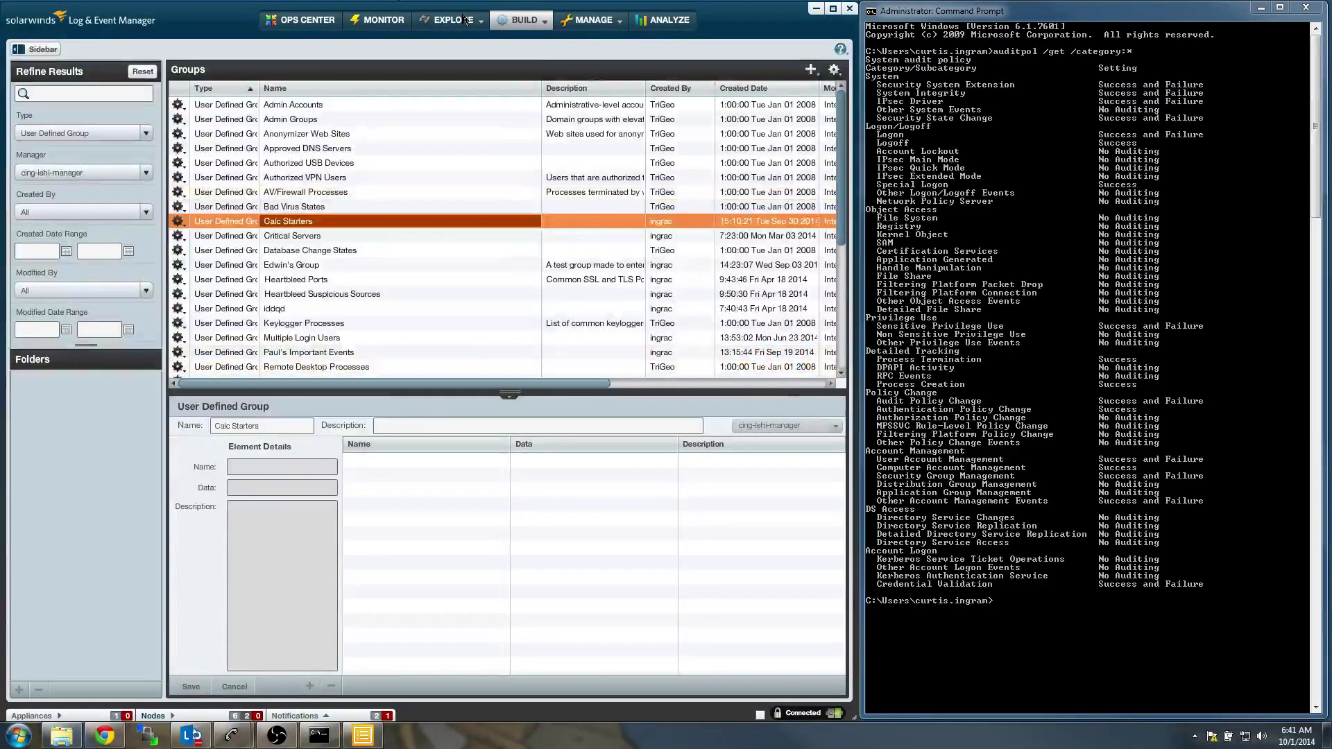
pyautogui.click(10, 741)
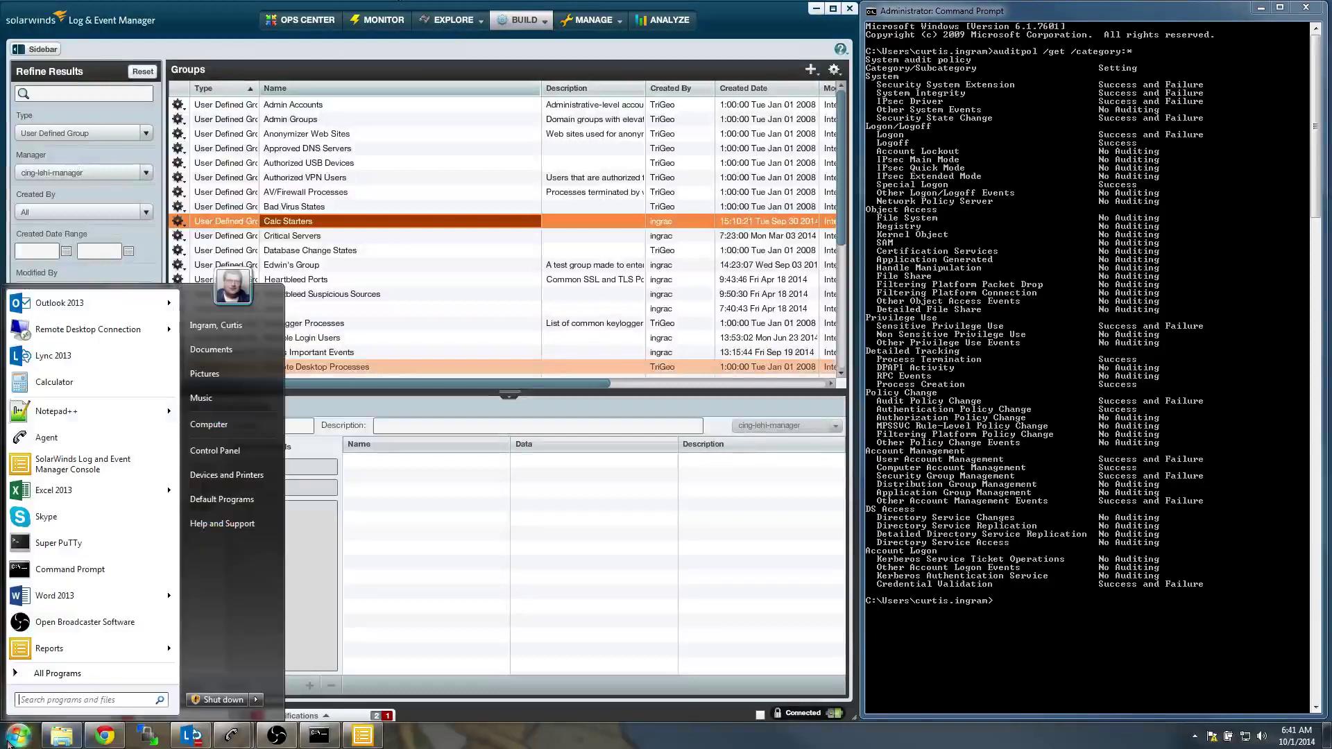
pyautogui.click(54, 381)
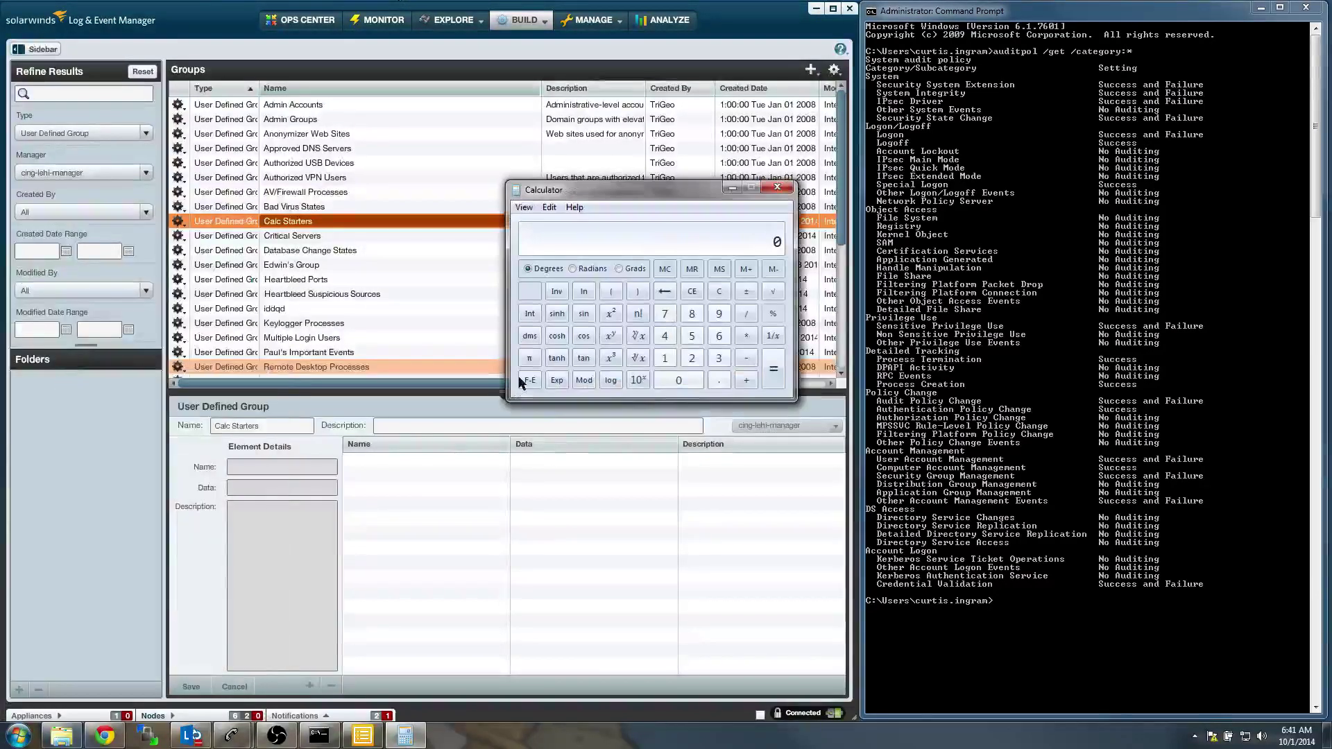
pyautogui.click(17, 737)
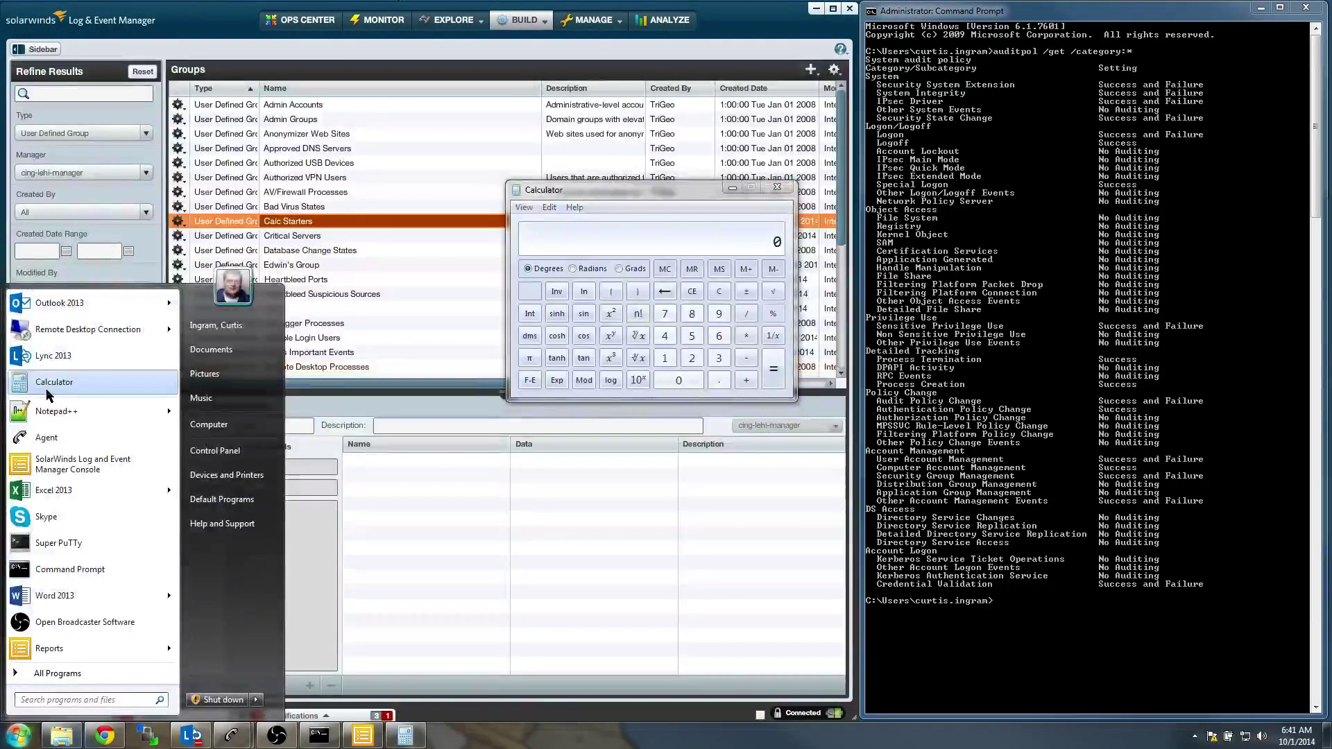
pyautogui.click(47, 390)
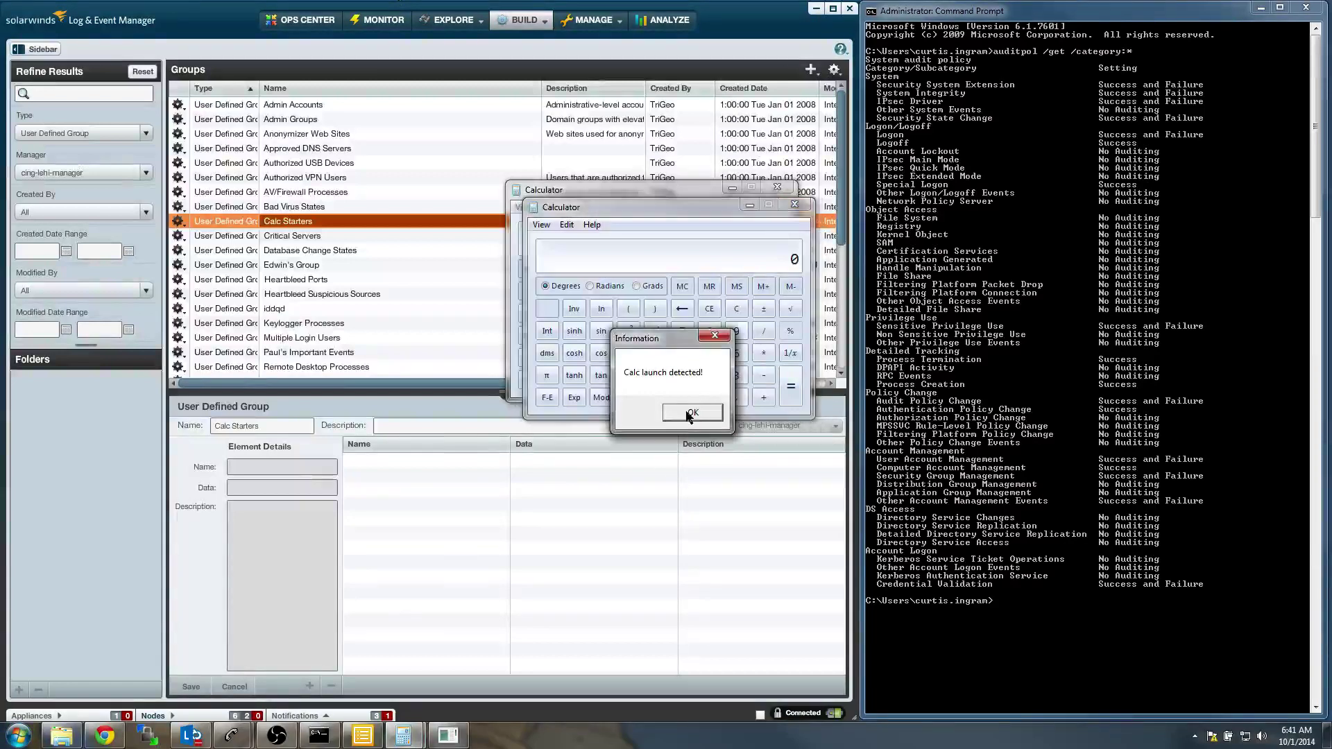
pyautogui.click(690, 414)
# Launch more Calculator windows in quick succession until four are open
pyautogui.click(17, 736)
pyautogui.click(70, 388)
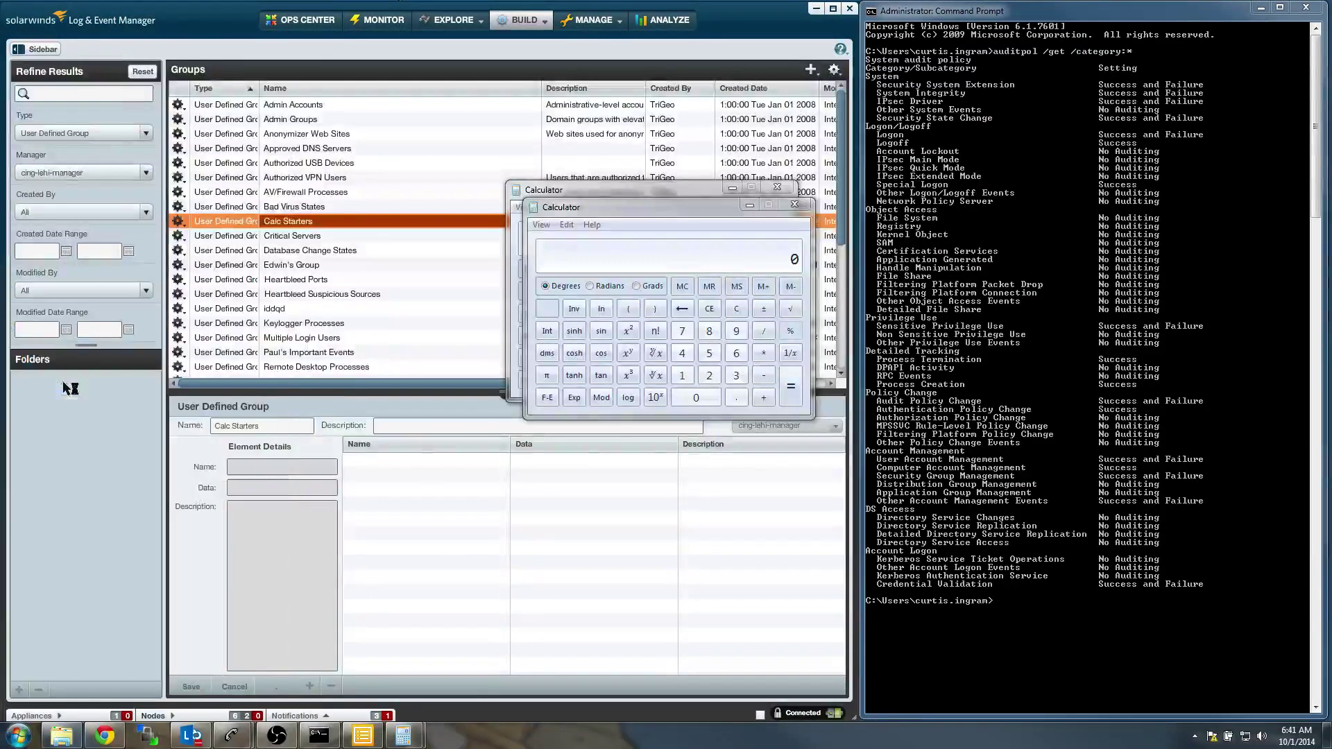
pyautogui.click(18, 737)
pyautogui.click(91, 383)
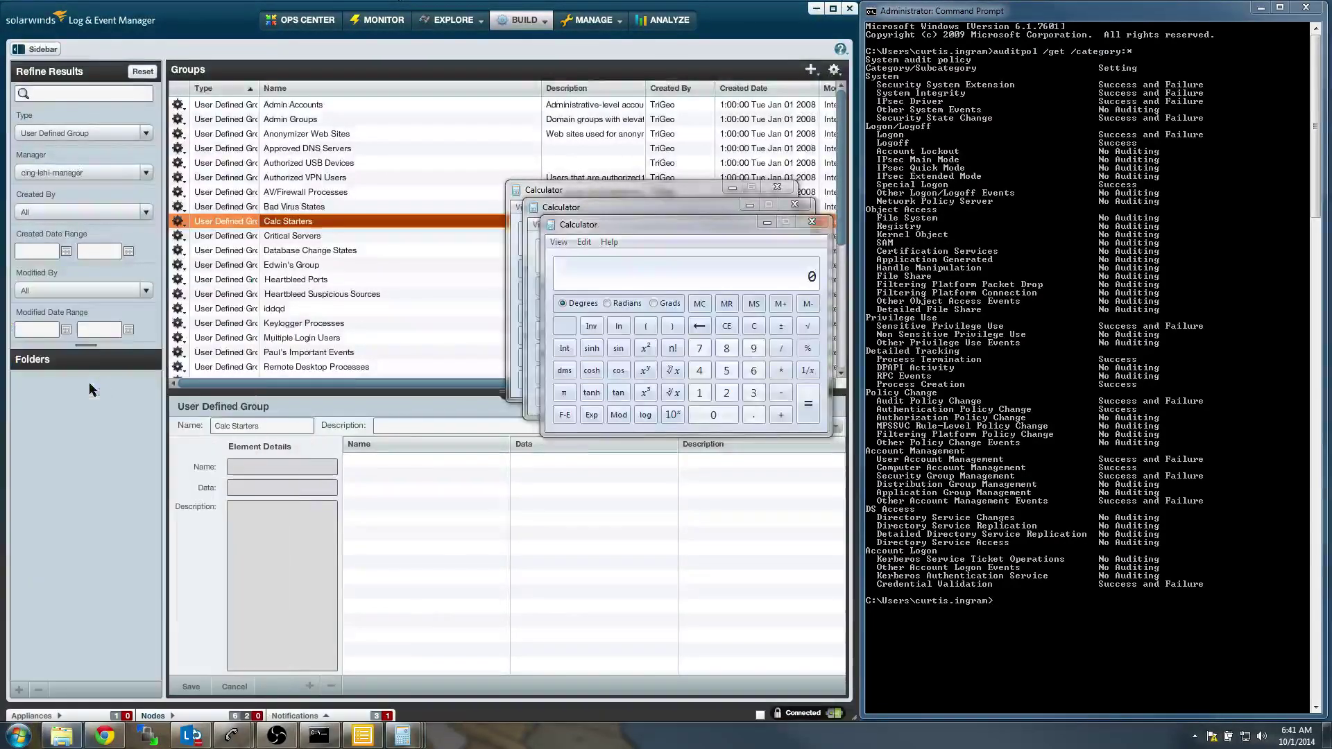
pyautogui.click(16, 737)
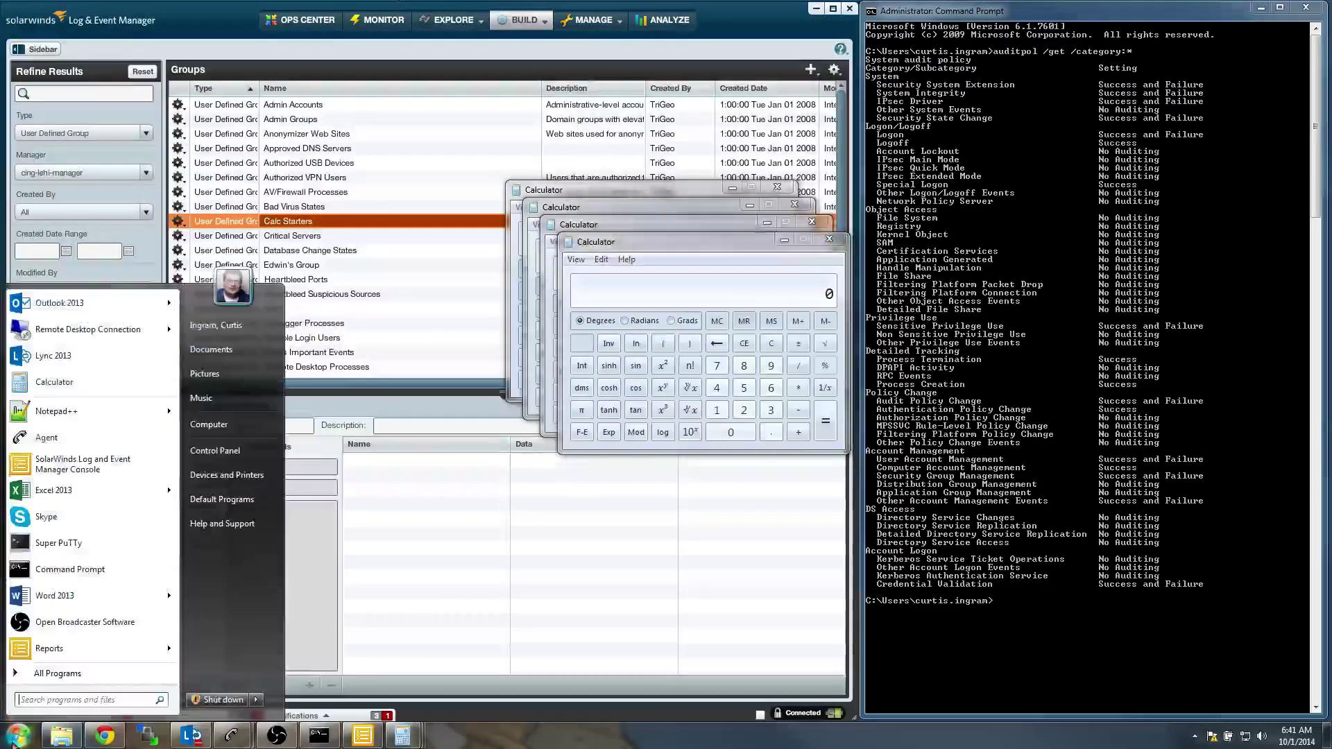
pyautogui.click(73, 387)
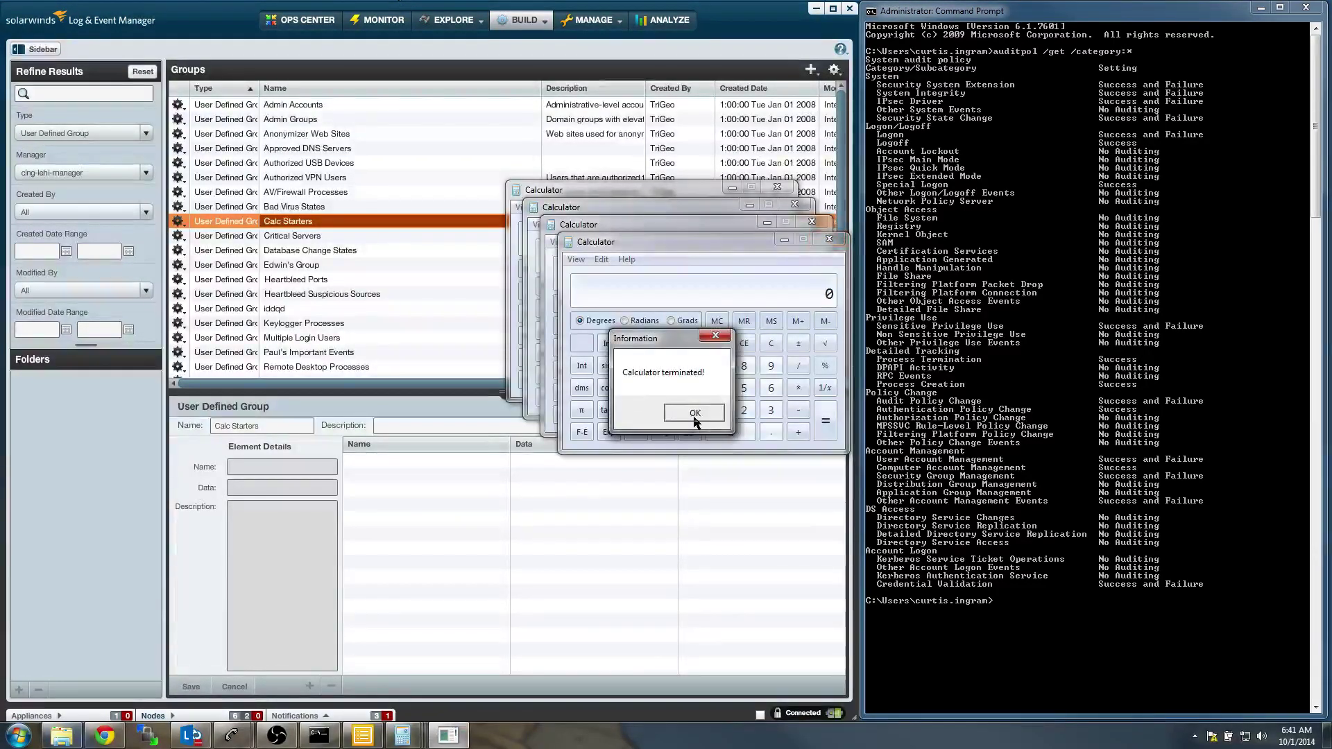
# Dismiss the Calculator termination popup and close all four Calculator windows
pyautogui.click(694, 412)
pyautogui.click(828, 239)
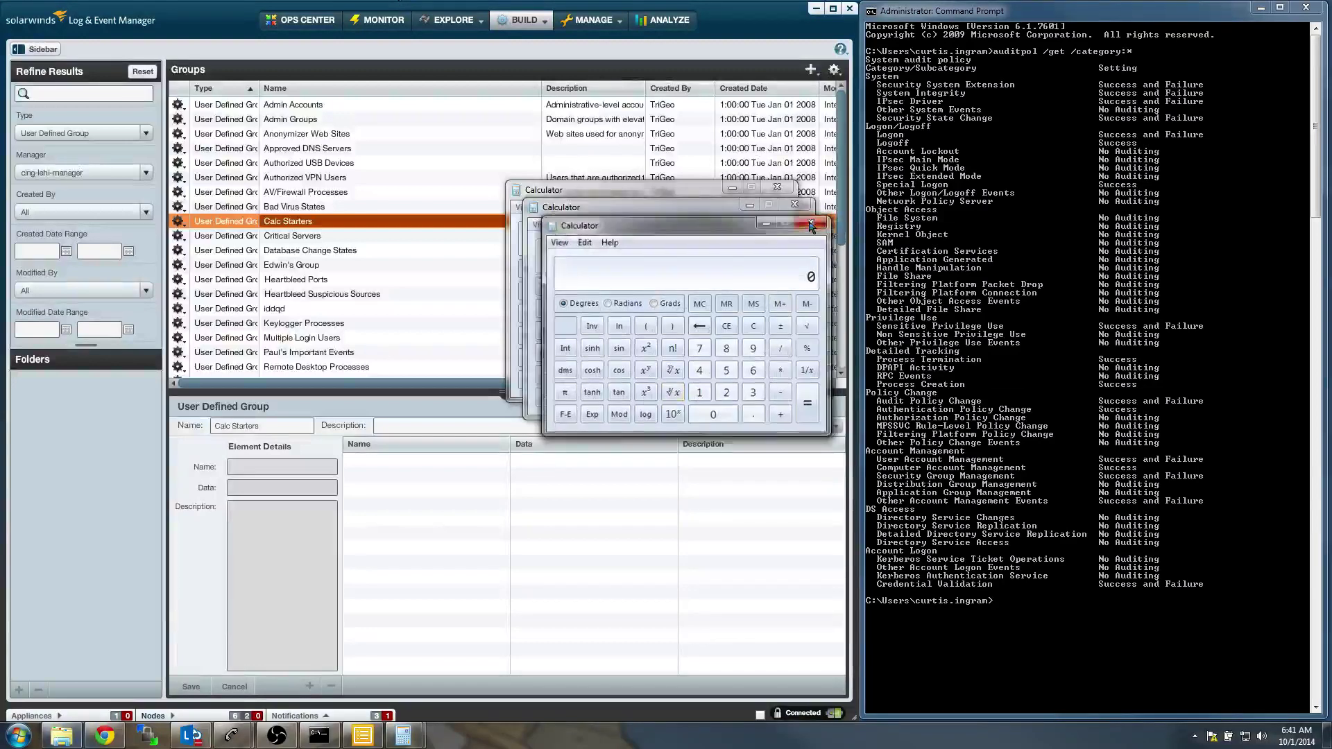
pyautogui.click(811, 226)
pyautogui.click(794, 205)
pyautogui.click(777, 187)
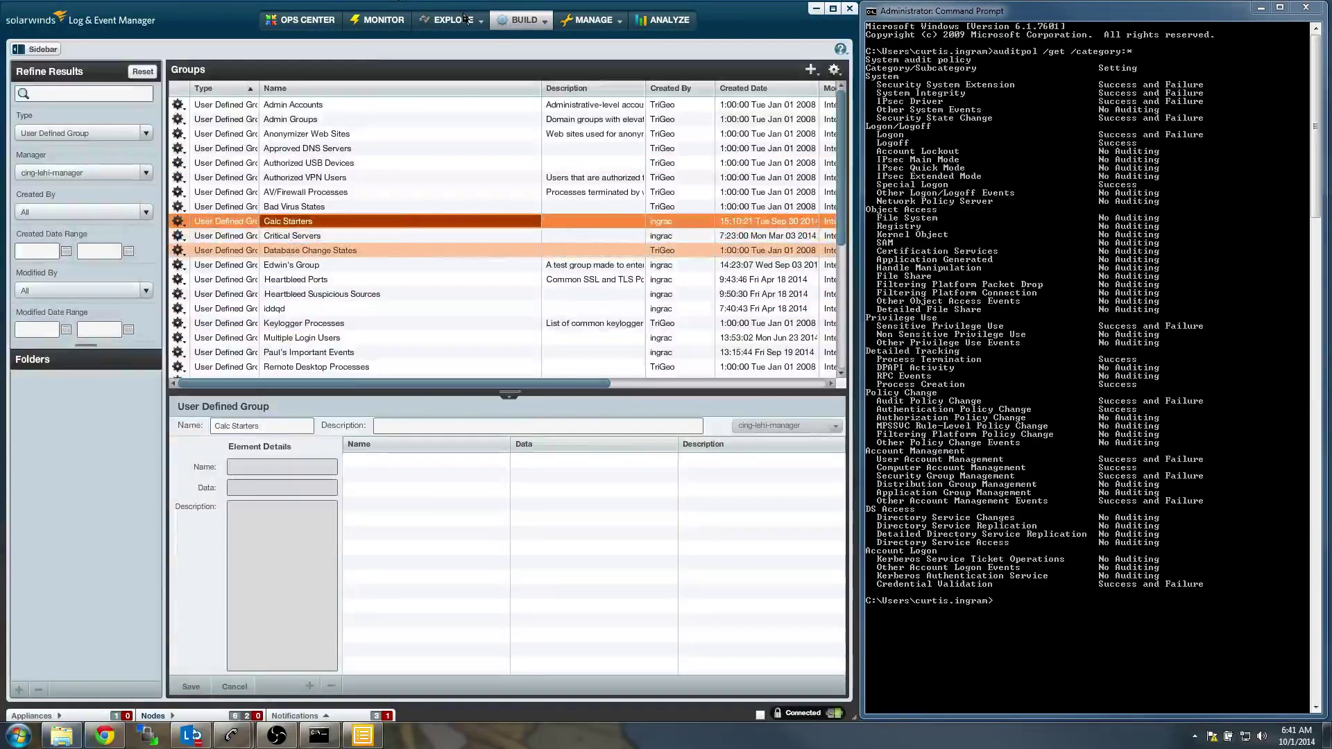
# Open the YouTube - Calc Launch rule from the rules list and set its correlation time to 10 events
pyautogui.click(522, 21)
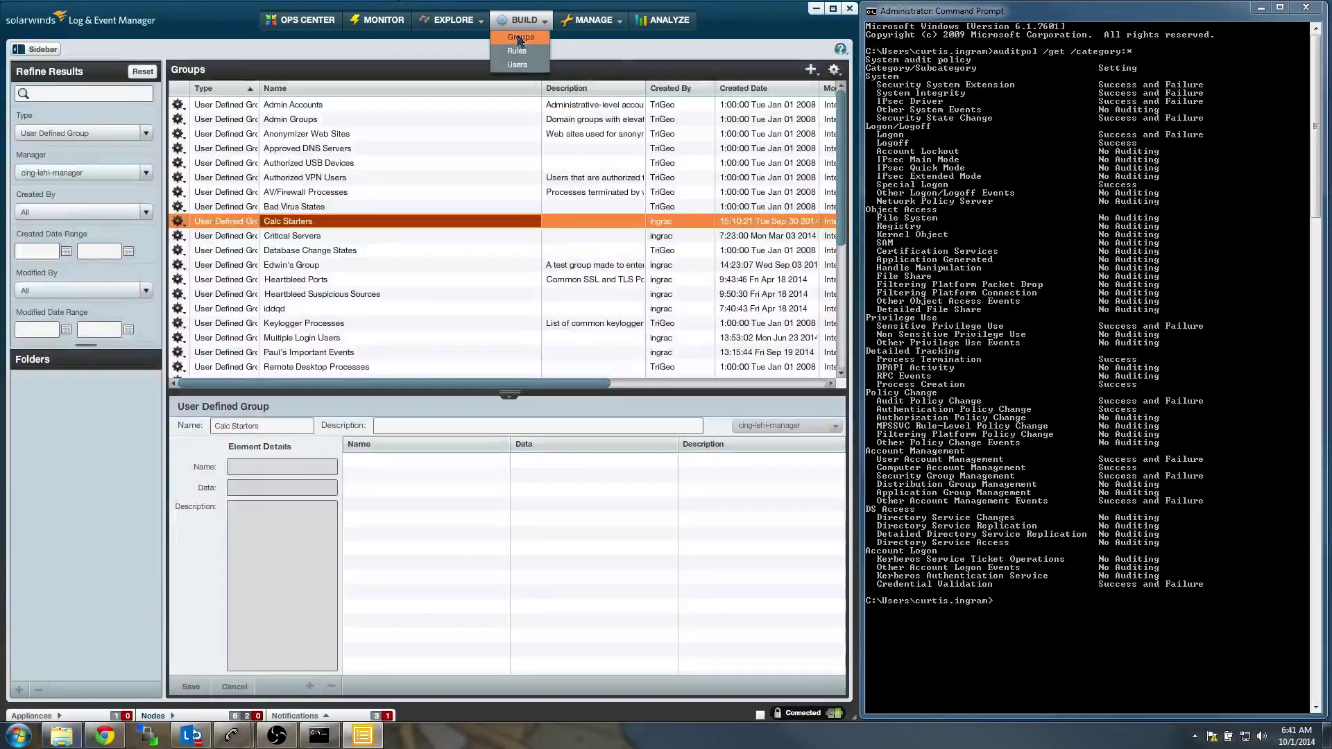
pyautogui.click(514, 38)
pyautogui.click(518, 28)
pyautogui.click(517, 51)
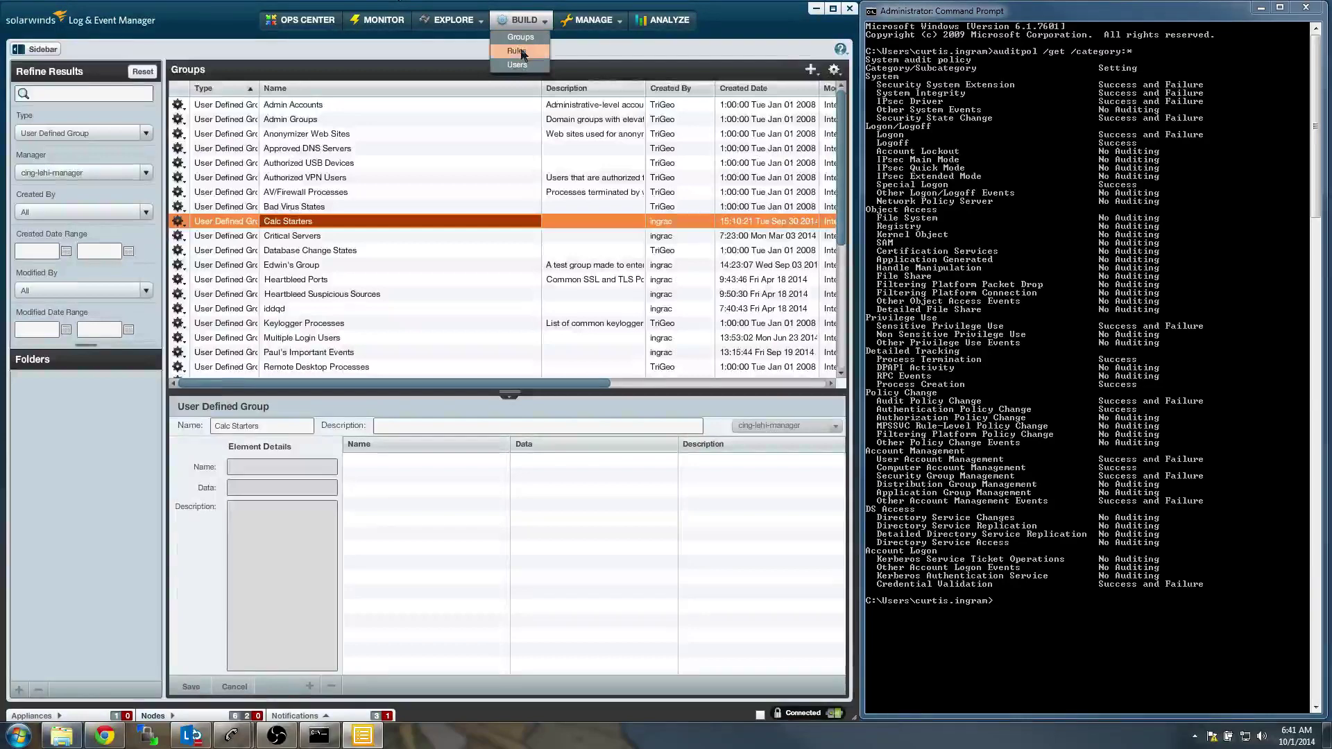
pyautogui.doubleClick(314, 106)
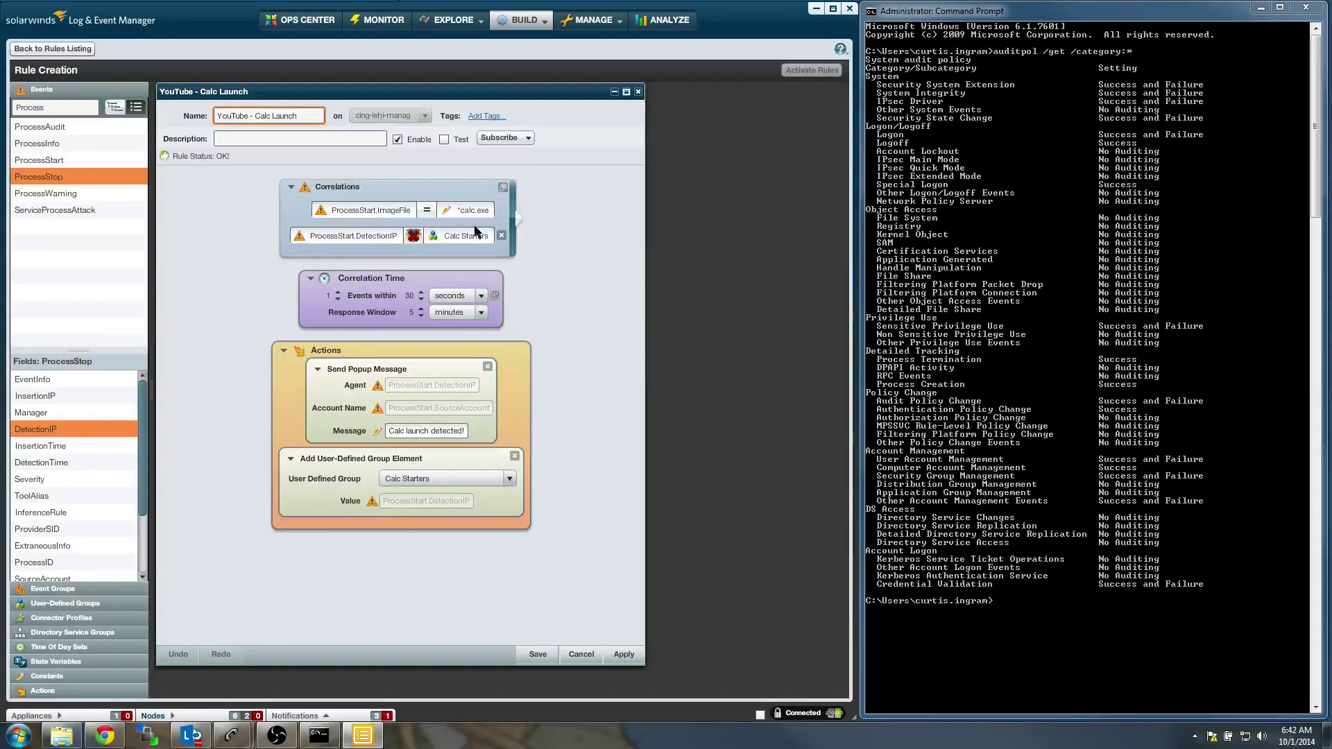
pyautogui.click(338, 296)
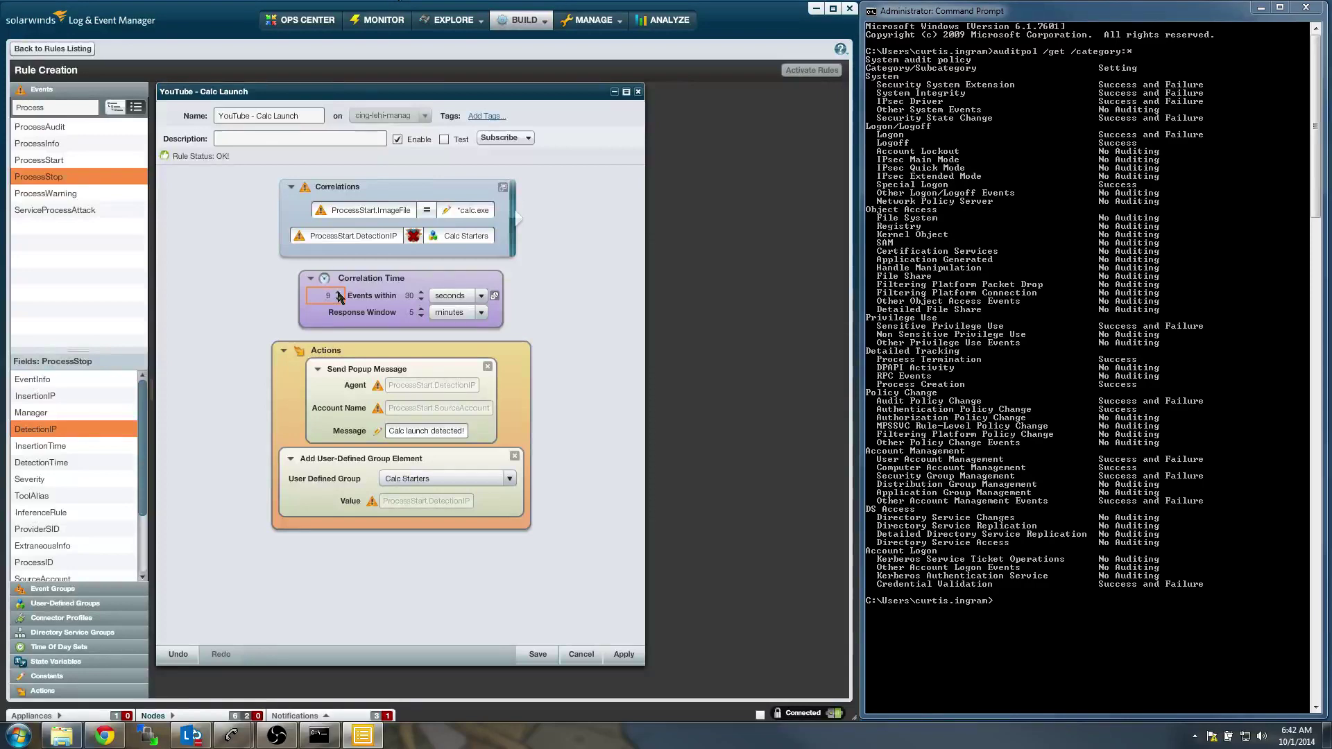
pyautogui.click(339, 296)
# Enable Re-Infer (TOT) in the correlation's advanced thresholds and set it to 24 hours
pyautogui.click(495, 296)
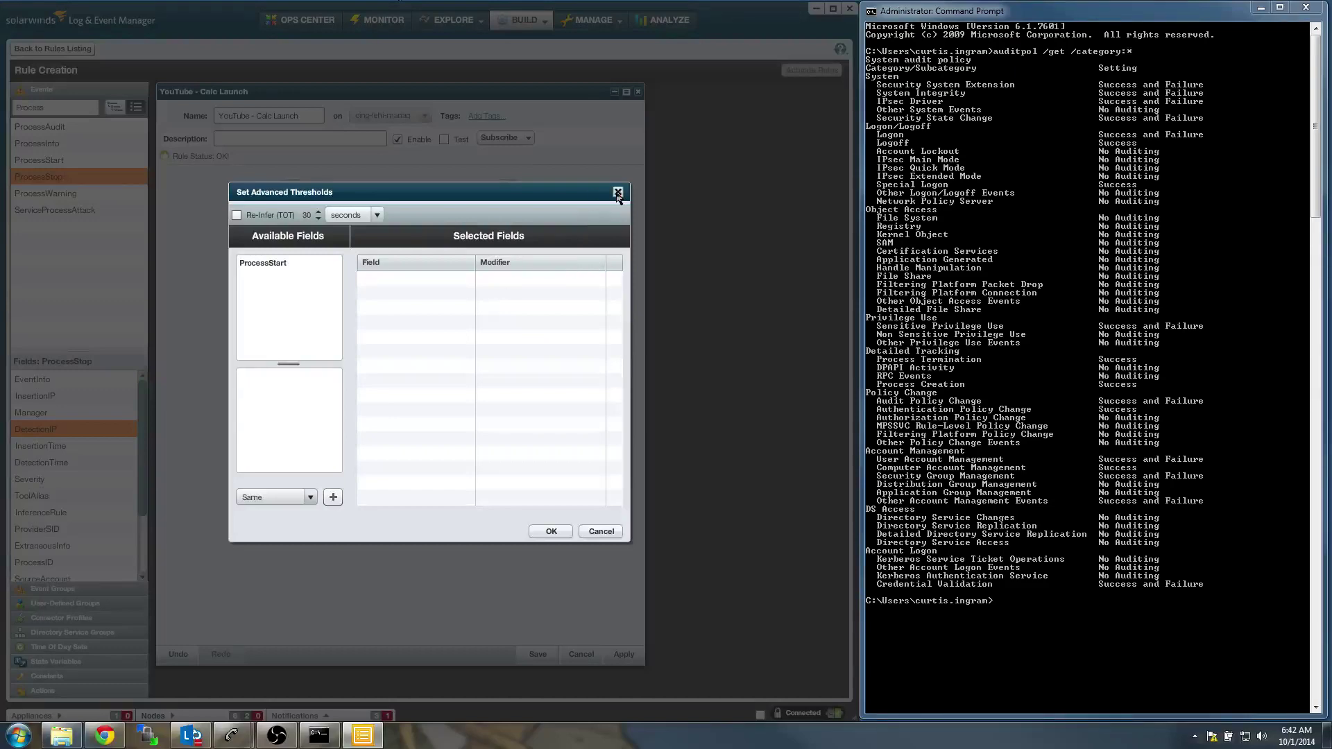
pyautogui.click(616, 194)
pyautogui.click(495, 297)
pyautogui.moveTo(374, 201); pyautogui.dragTo(645, 158)
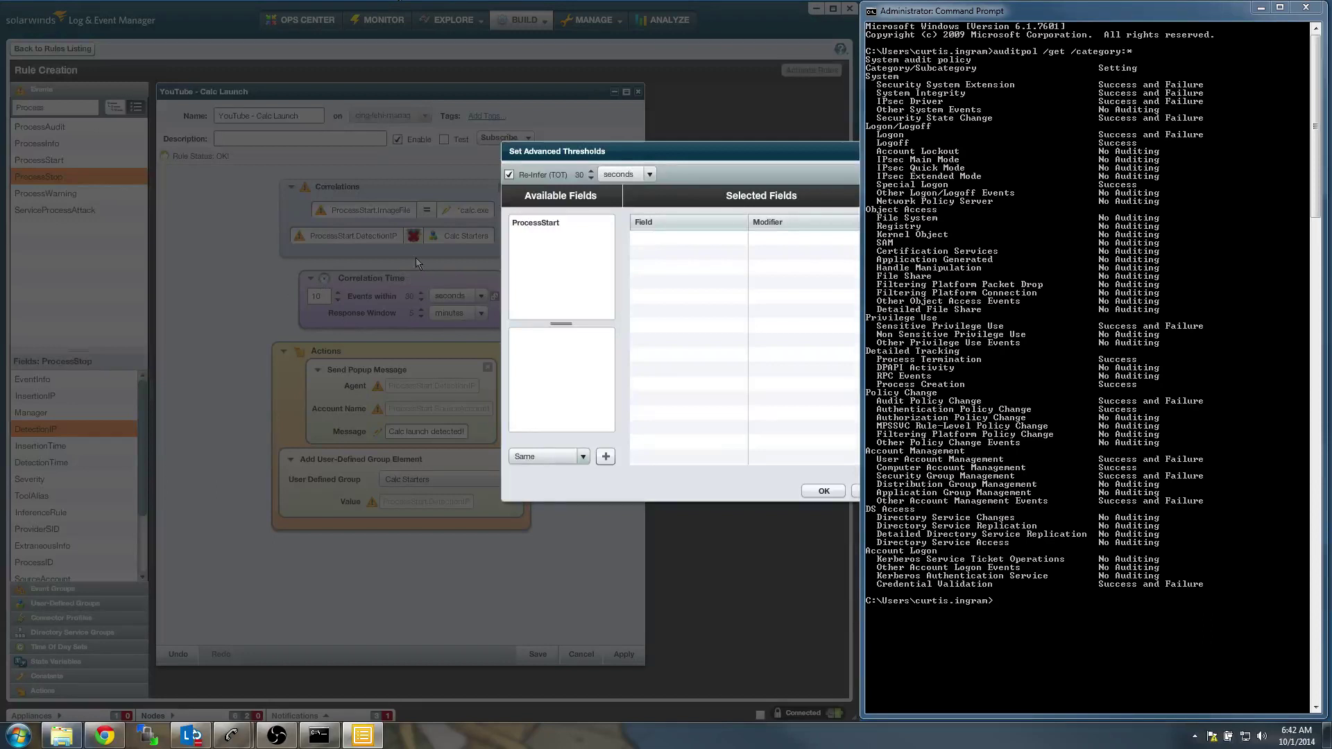
pyautogui.click(638, 175)
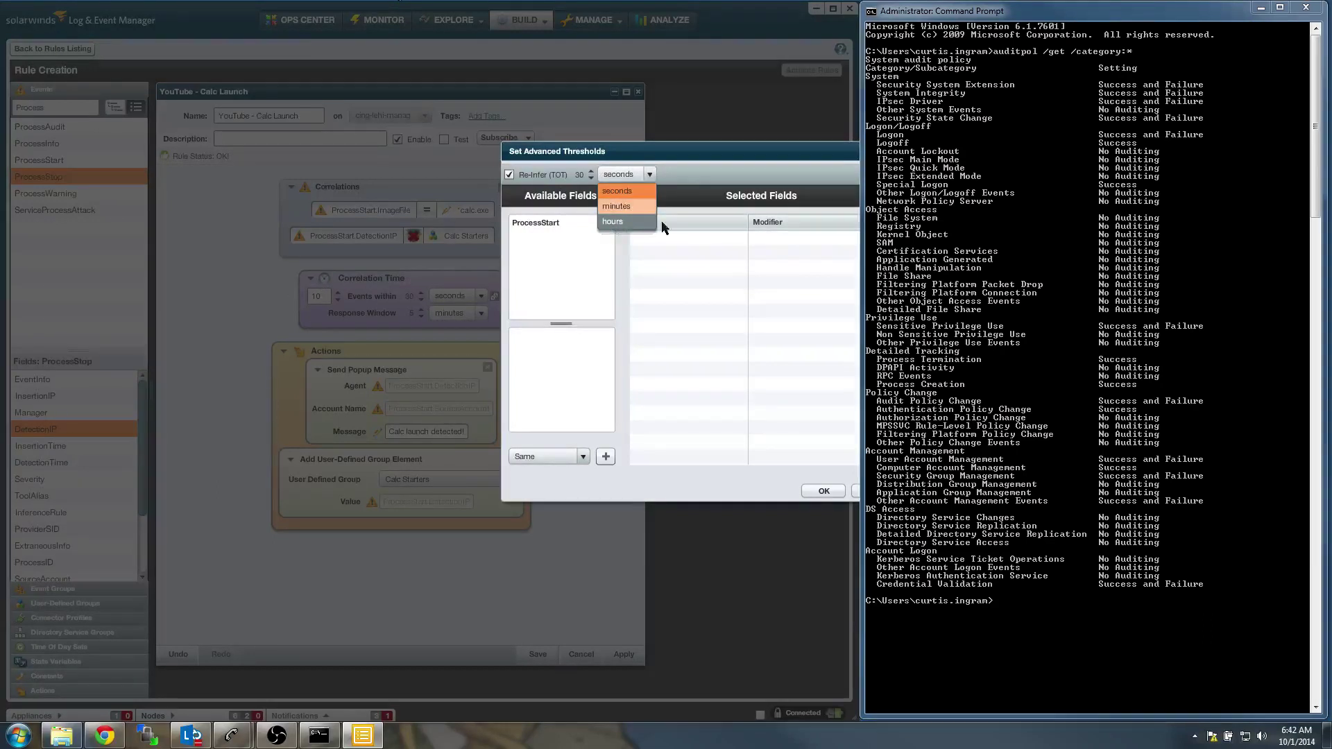
pyautogui.click(616, 222)
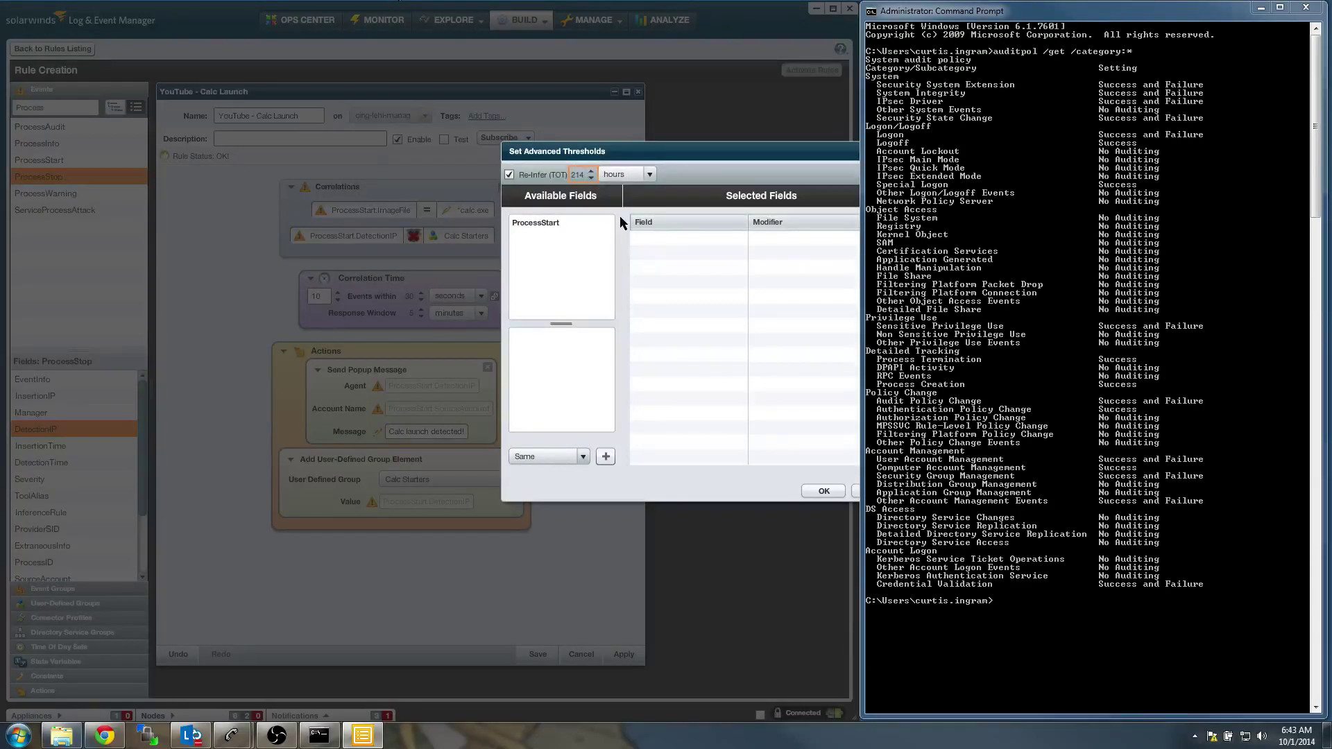
pyautogui.write('24')
pyautogui.click(823, 491)
# Set the window in which the correlated events must occur to 24 hours
pyautogui.click(480, 296)
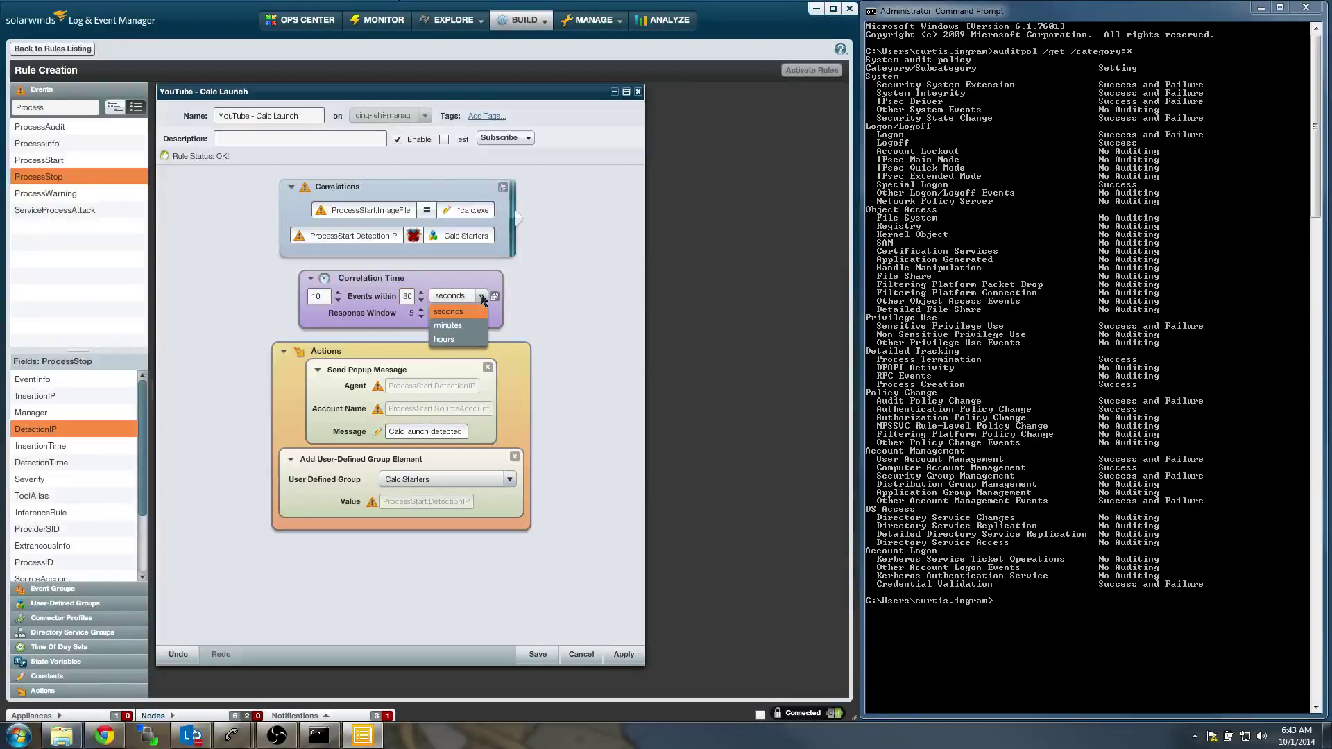
pyautogui.click(450, 340)
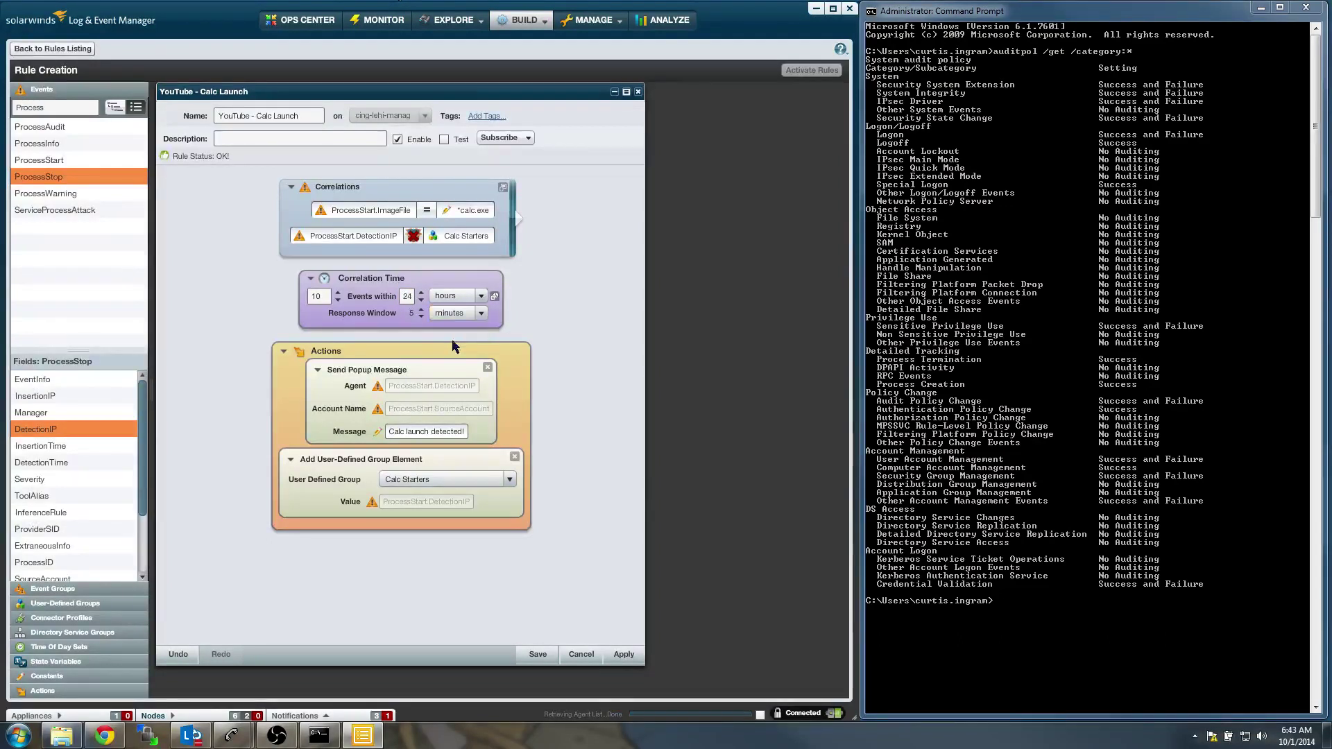